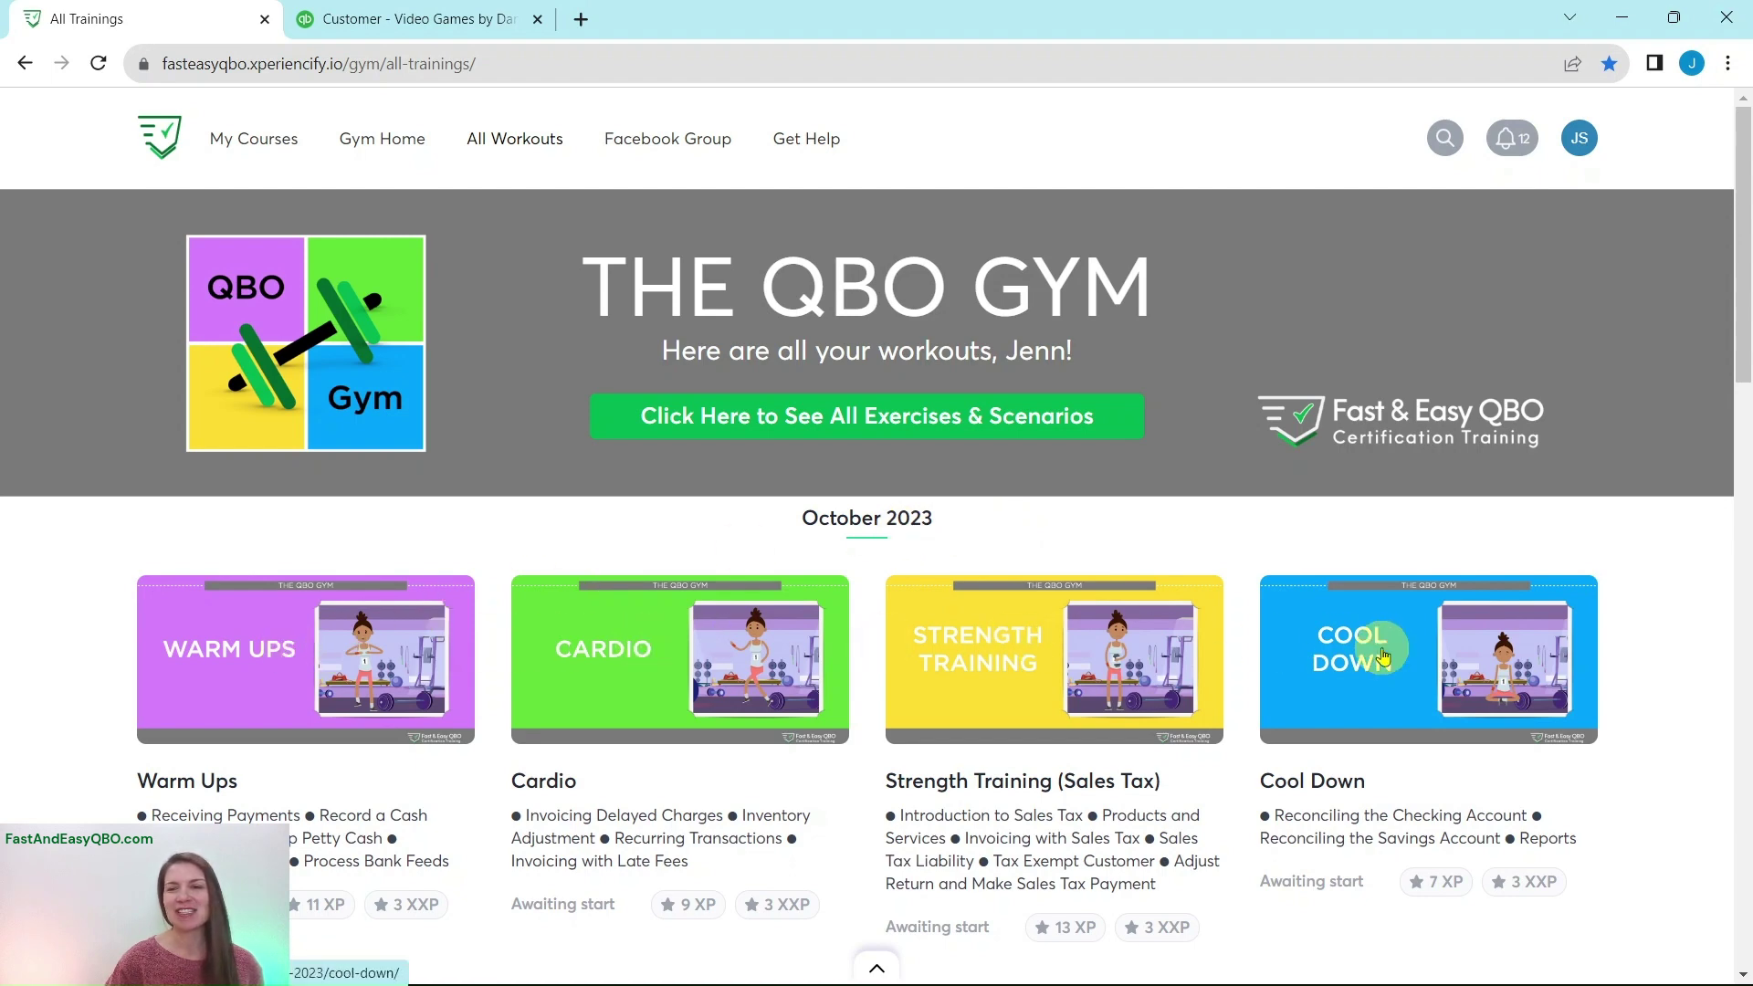
Step: Open the Cardio workout page in Fast & Easy QBO Gym
left_click(631, 701)
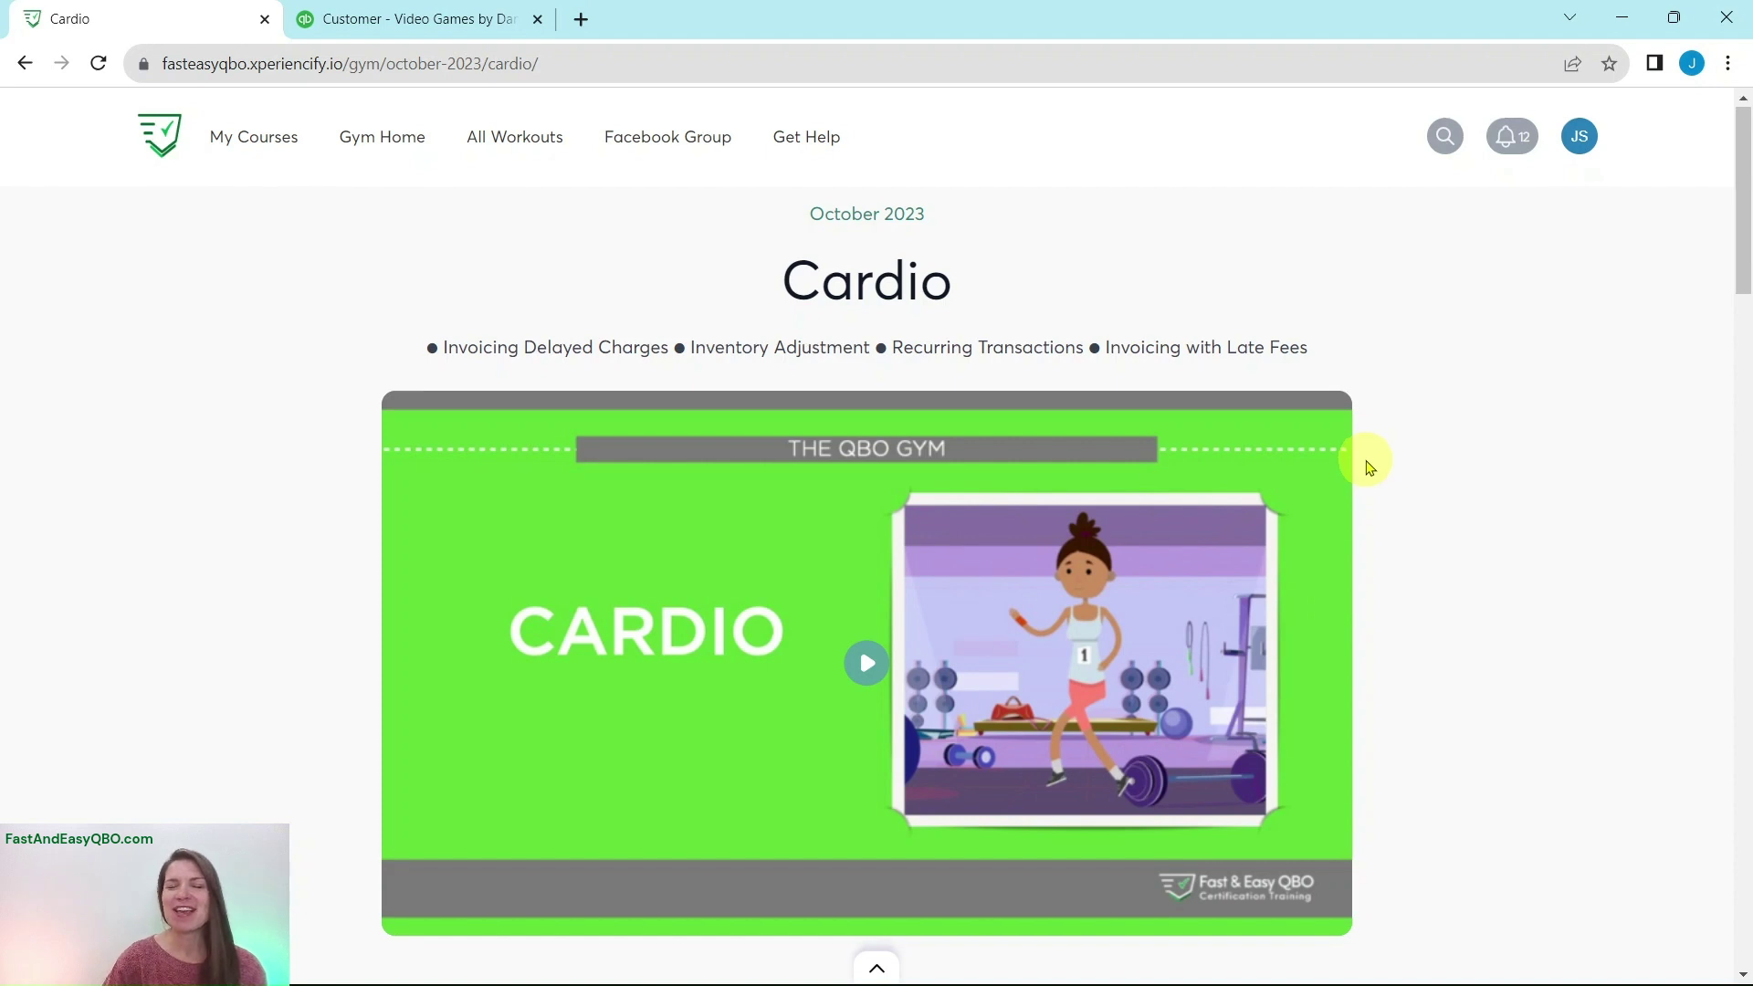
scroll(1366, 466, "down", 3)
scroll(1375, 468, "down", 2)
scroll(1375, 468, "down", 2)
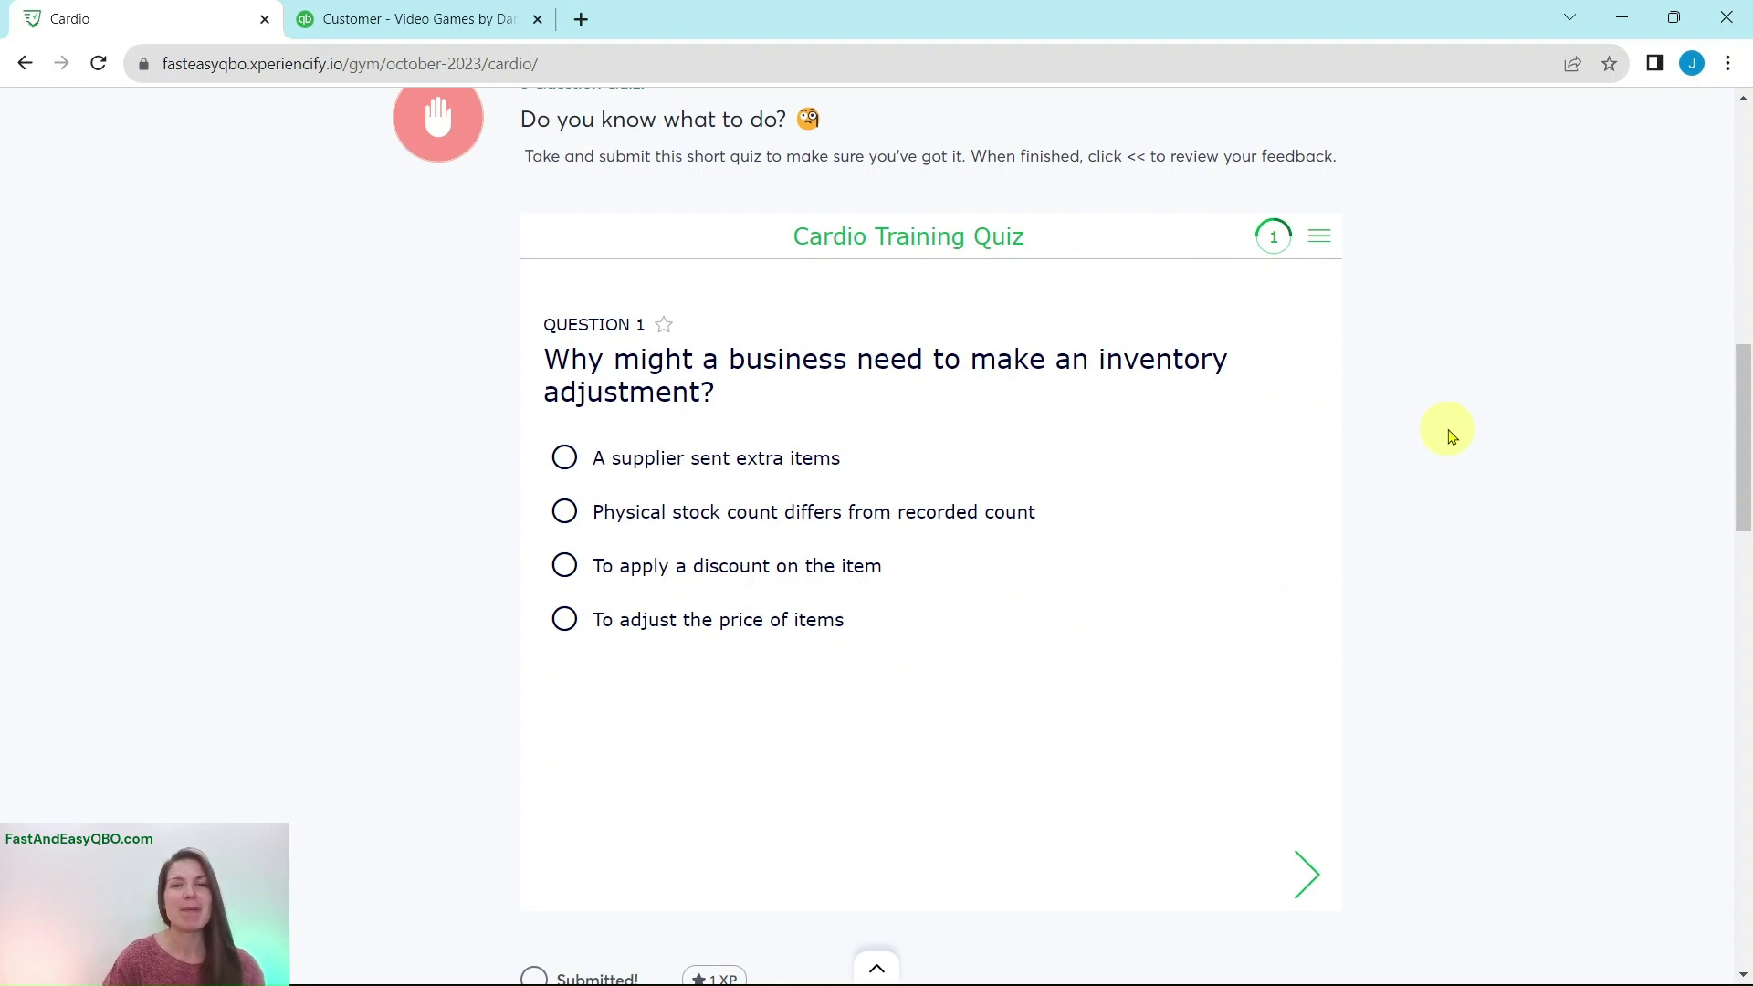
scroll(1450, 437, "down", 3)
scroll(1451, 435, "down", 2)
scroll(1454, 437, "down", 1)
scroll(1459, 438, "down", 1)
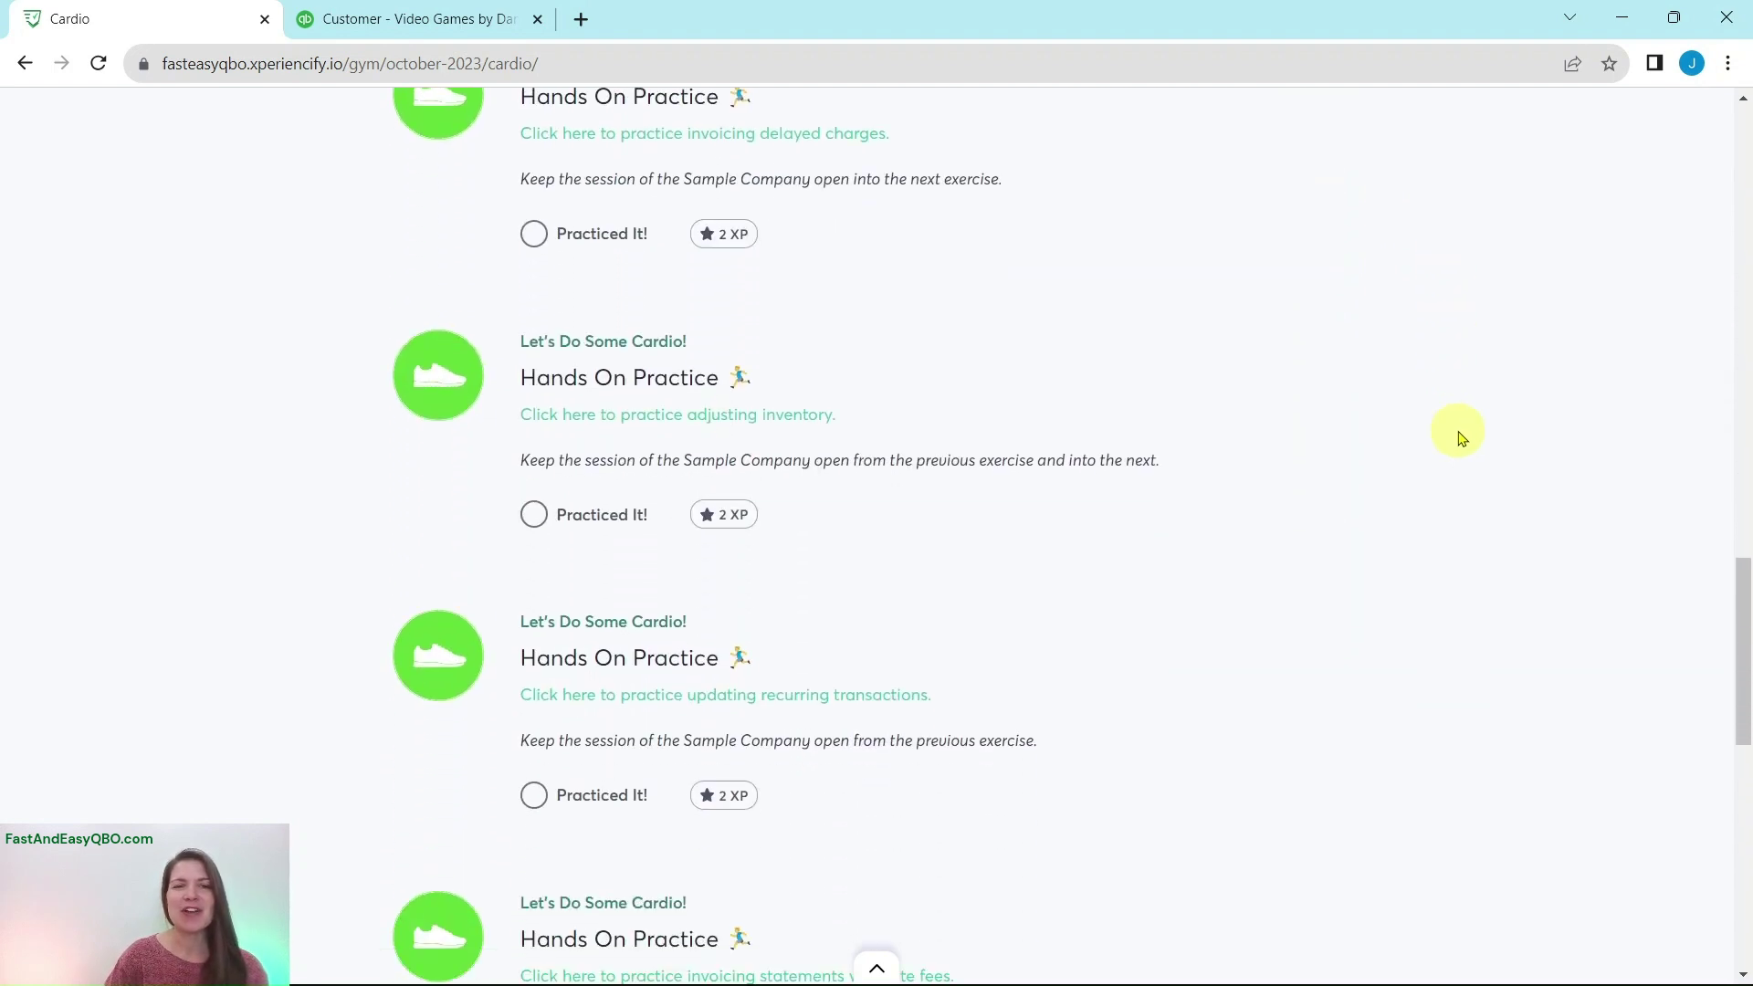
scroll(1459, 439, "down", 1)
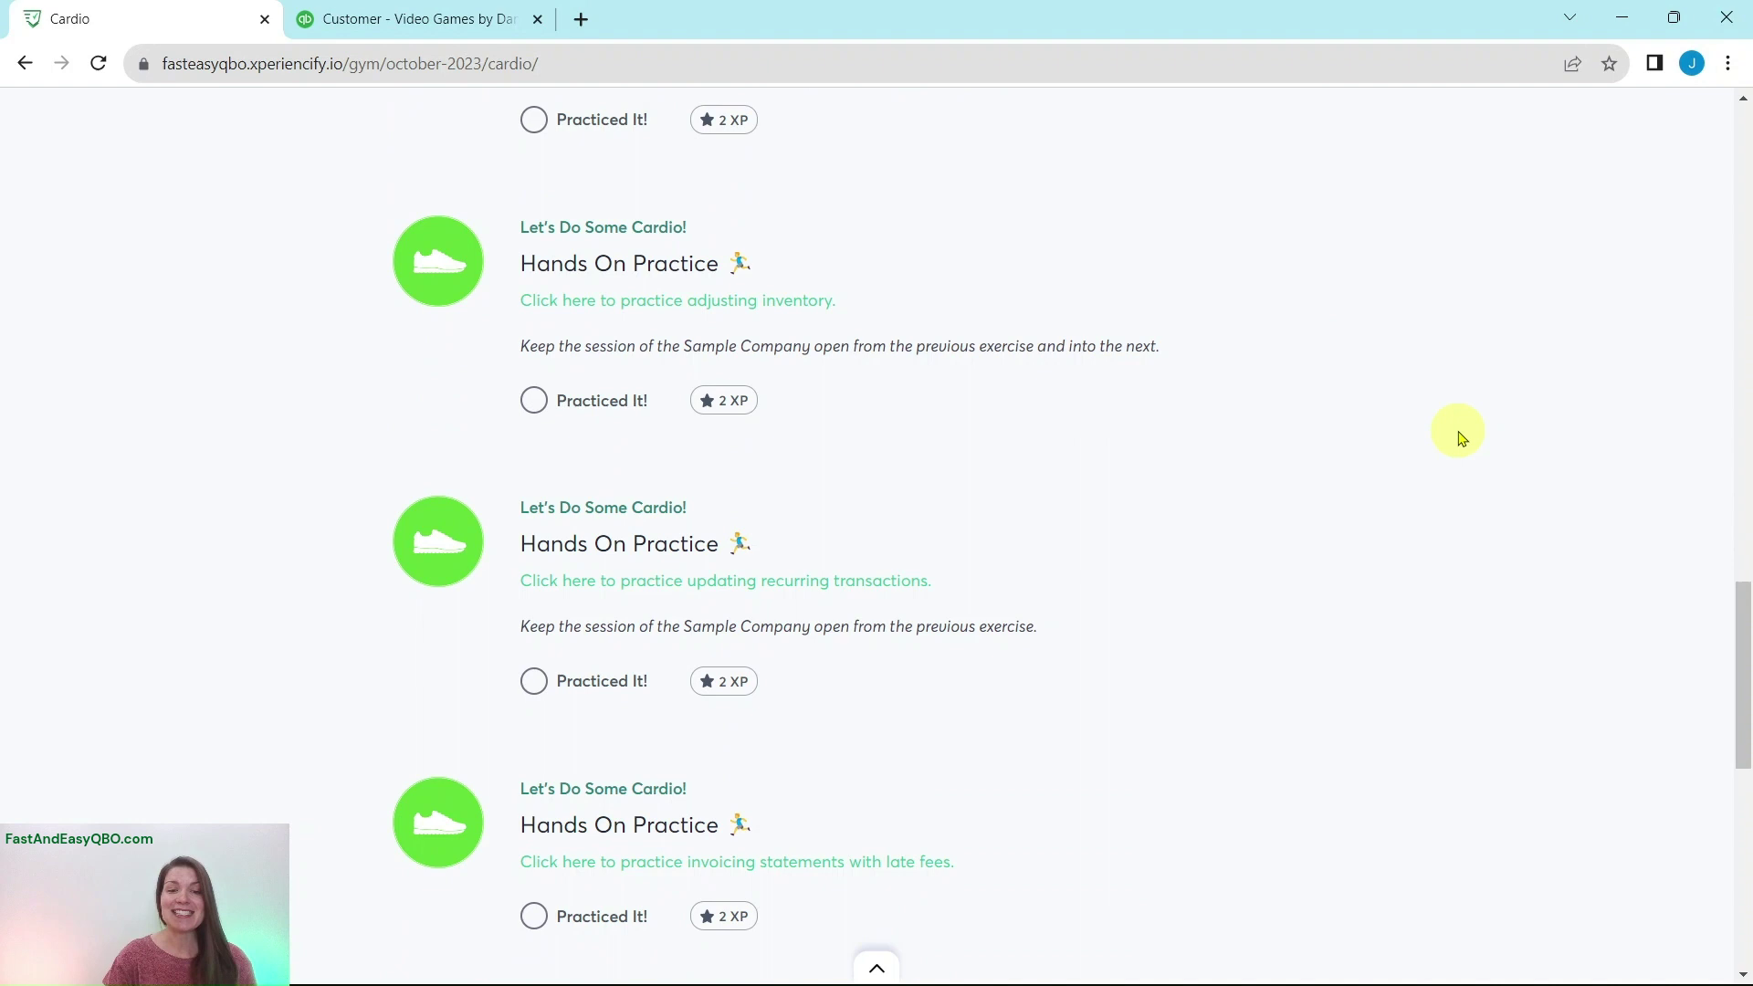
scroll(1461, 438, "up", 1)
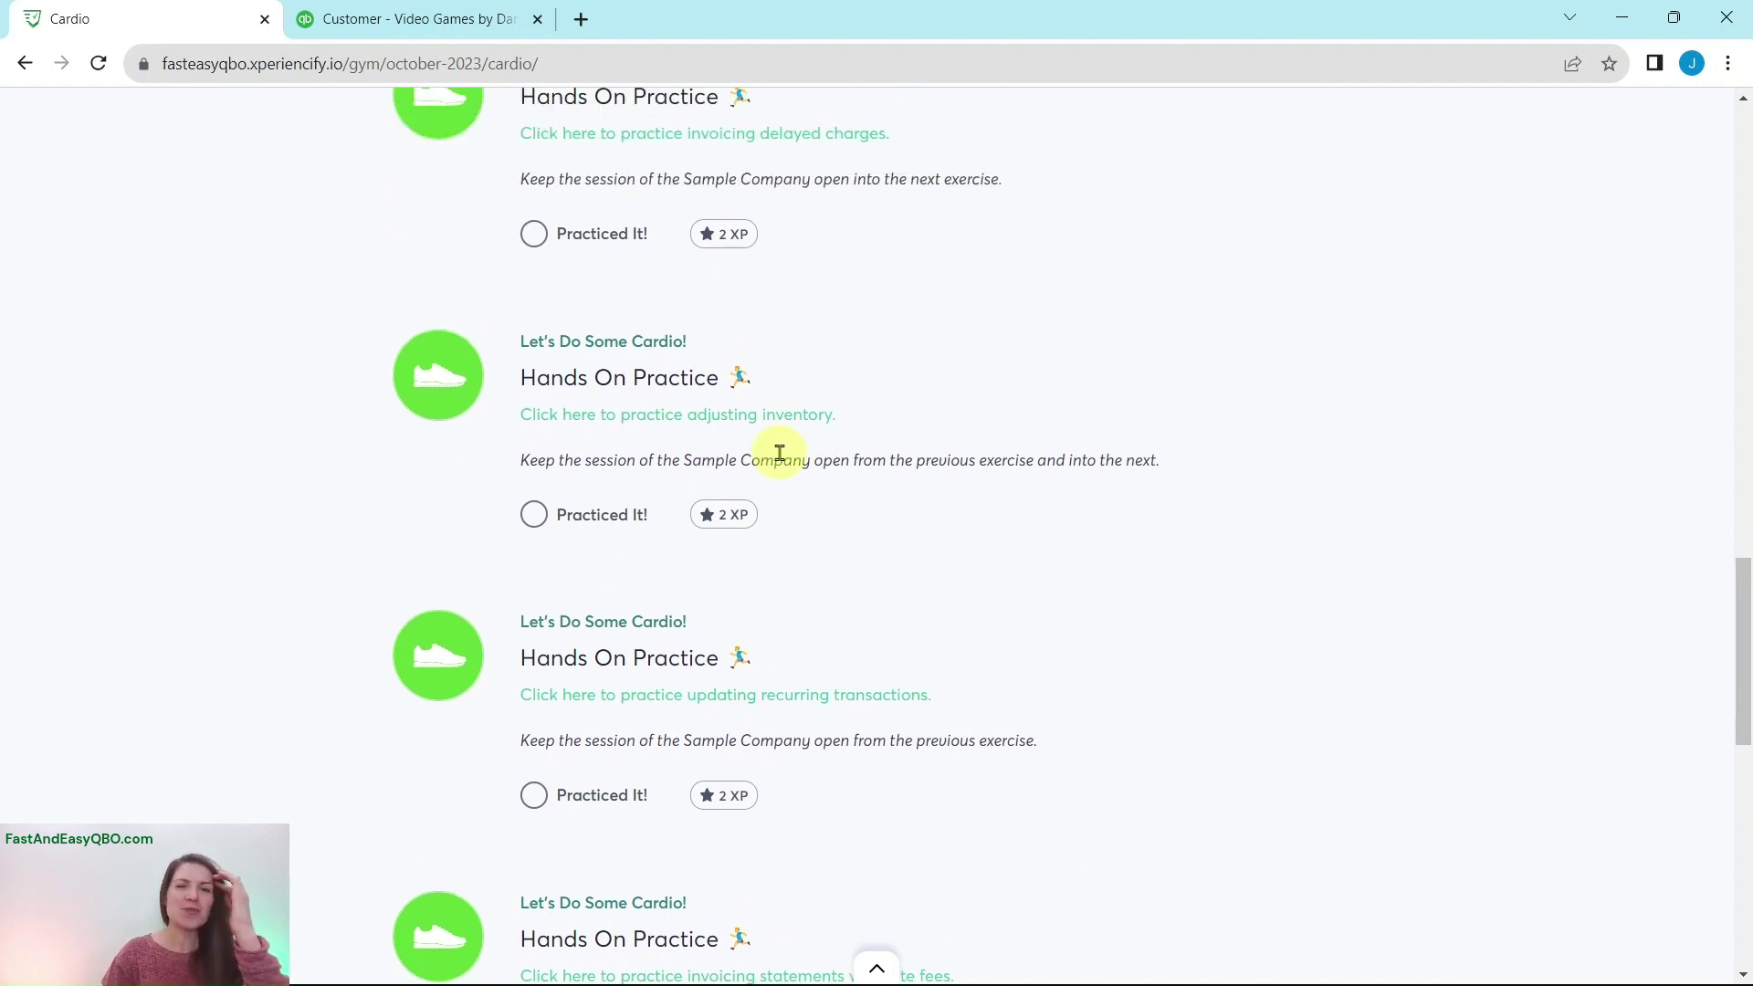
Step: Launch the adjusting-inventory practice, then go through Scenario, Non-Salvageable Inventory and Step 1
left_click(730, 416)
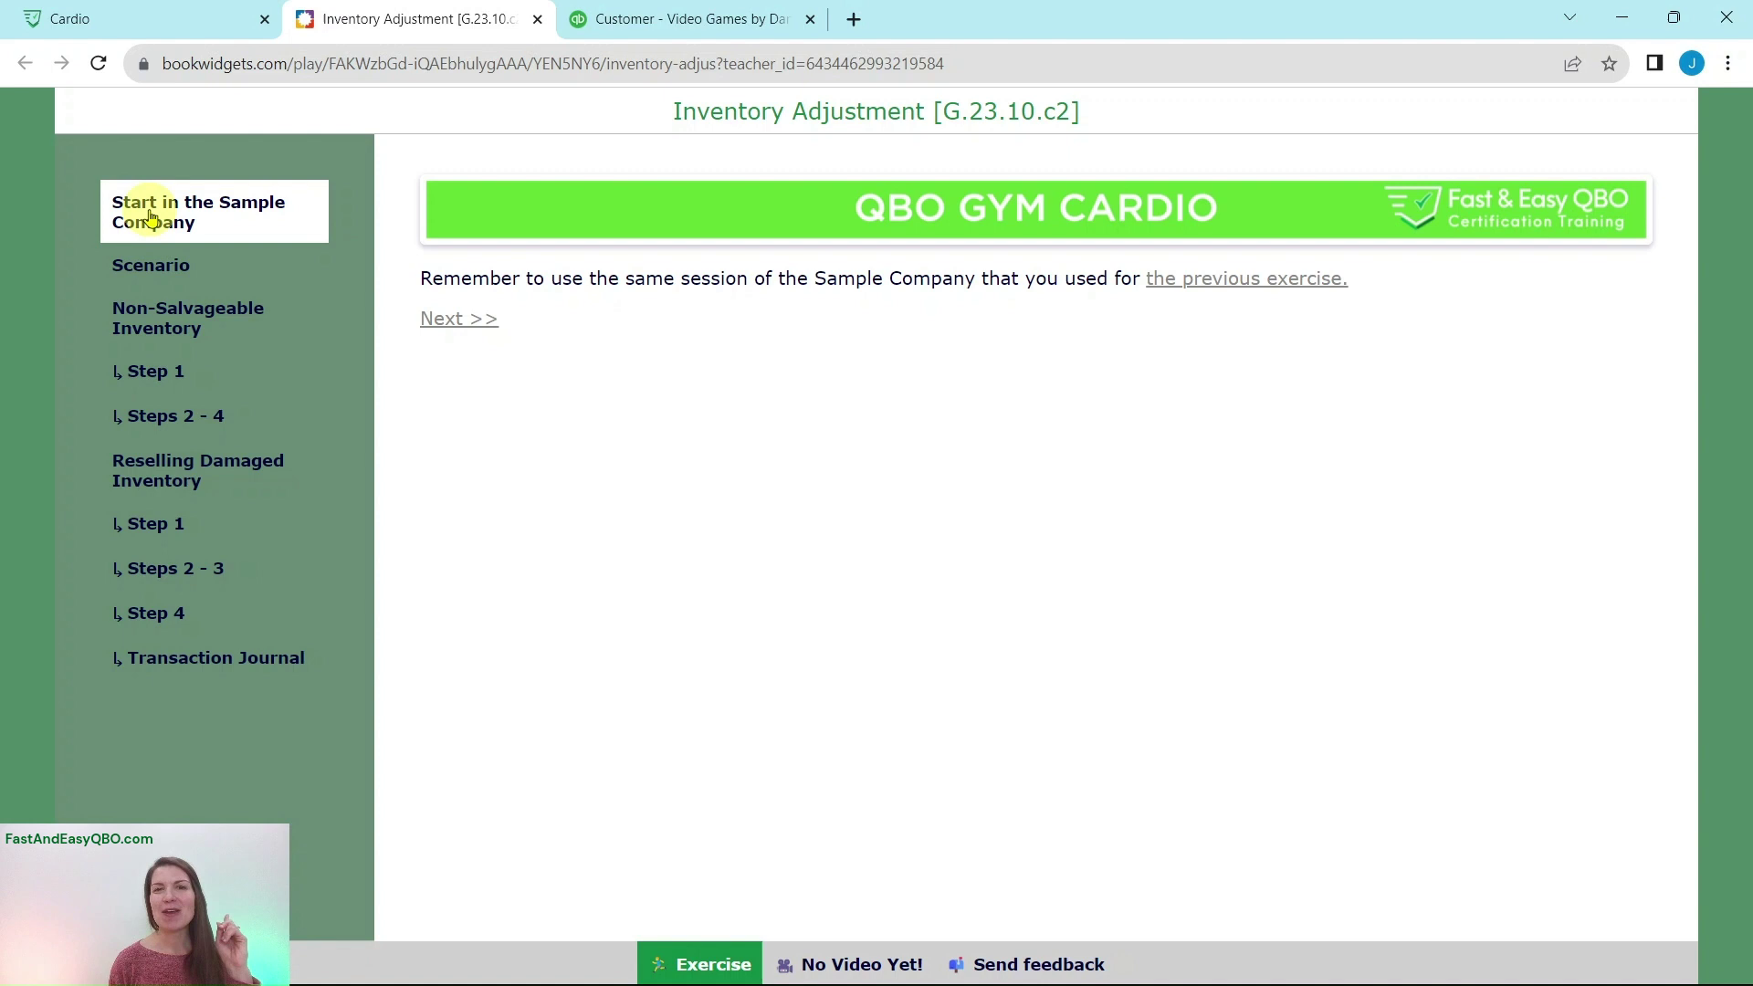
left_click(149, 266)
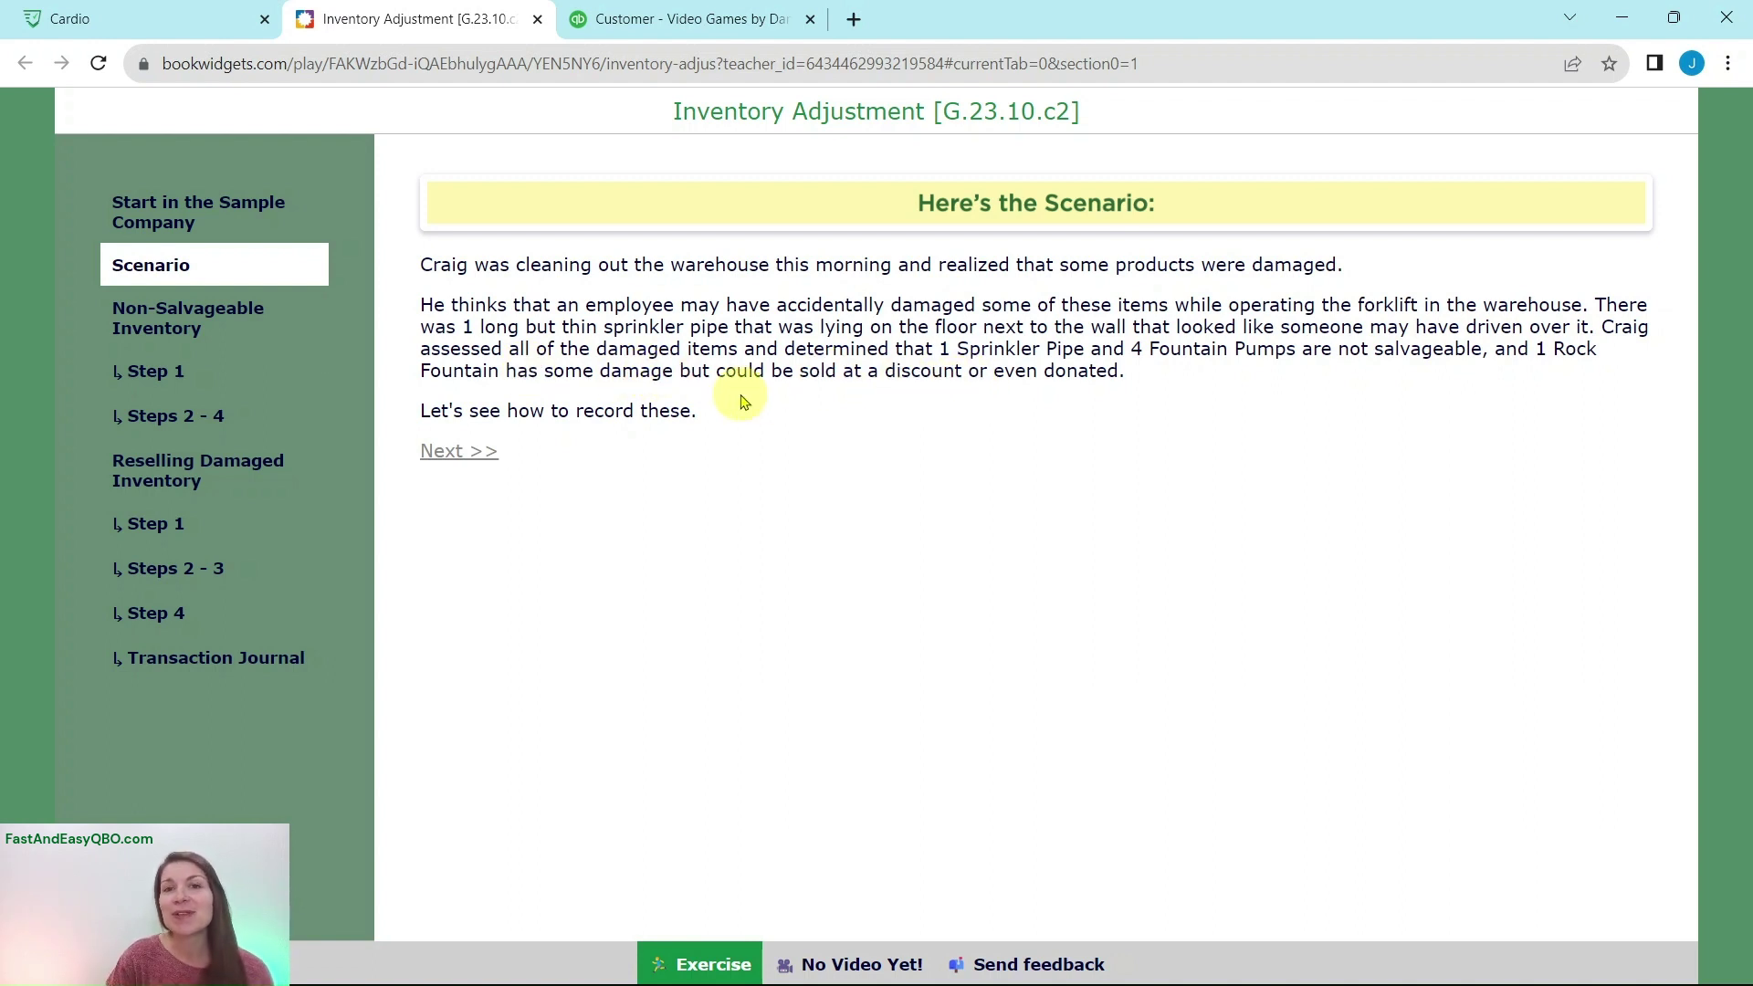
left_click(140, 328)
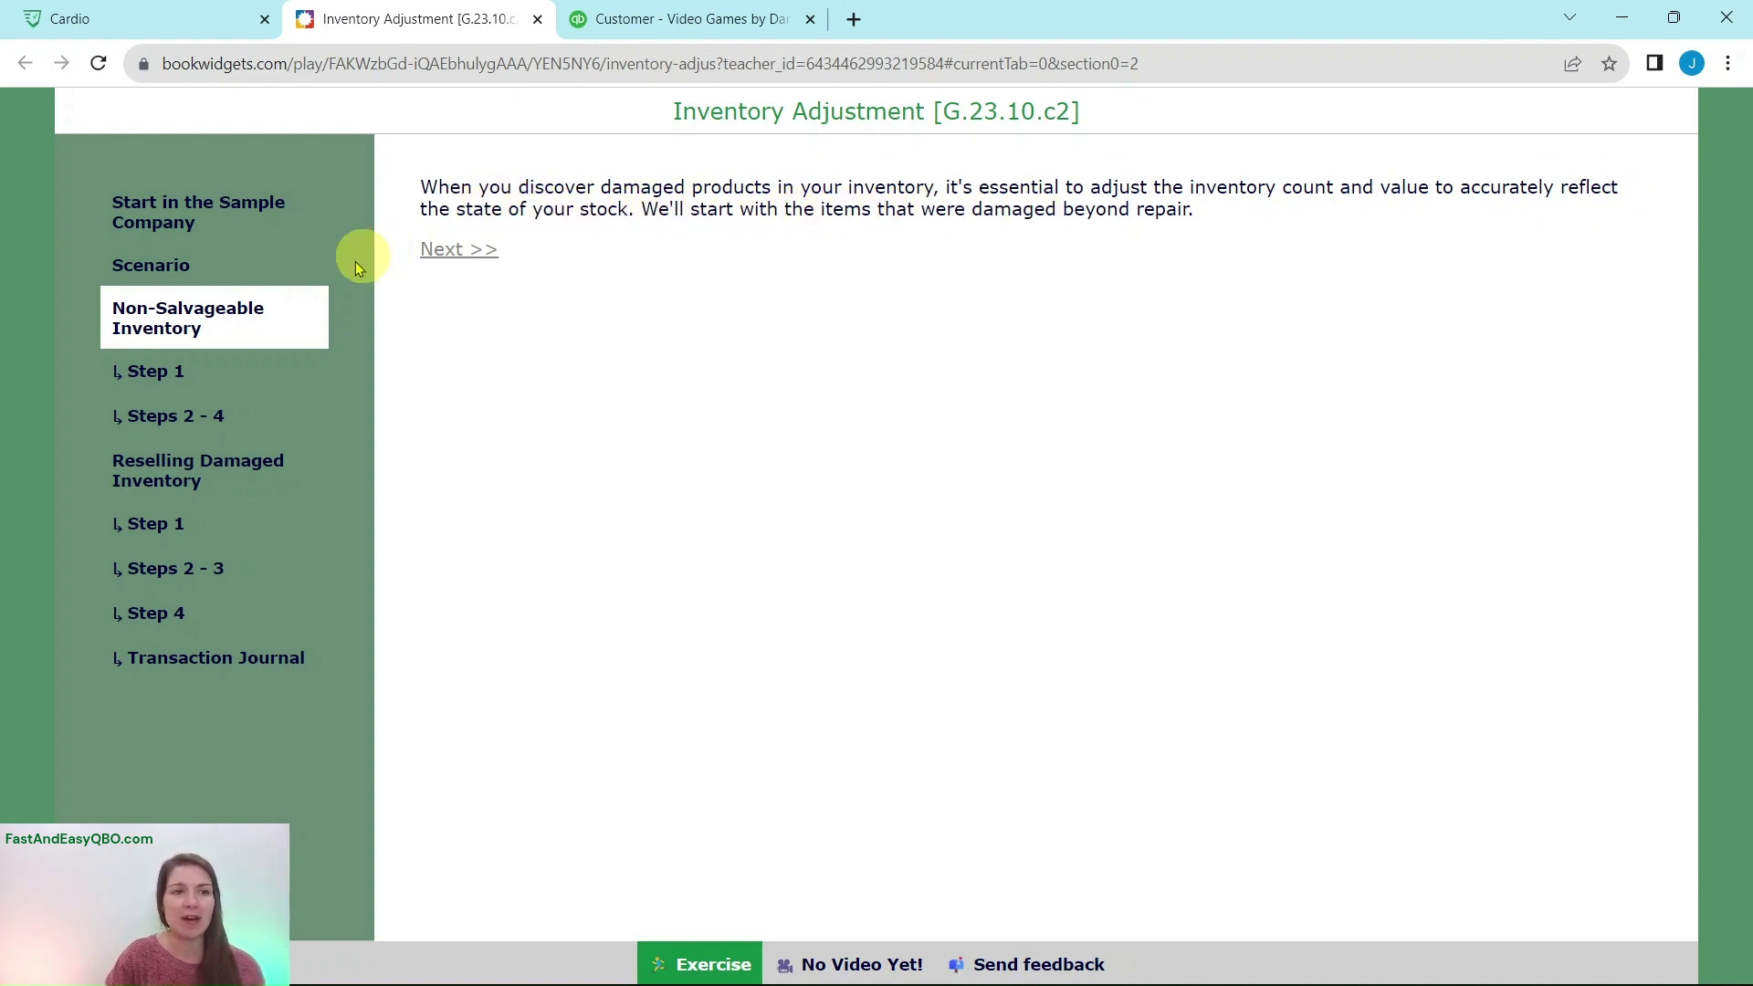
left_click(146, 376)
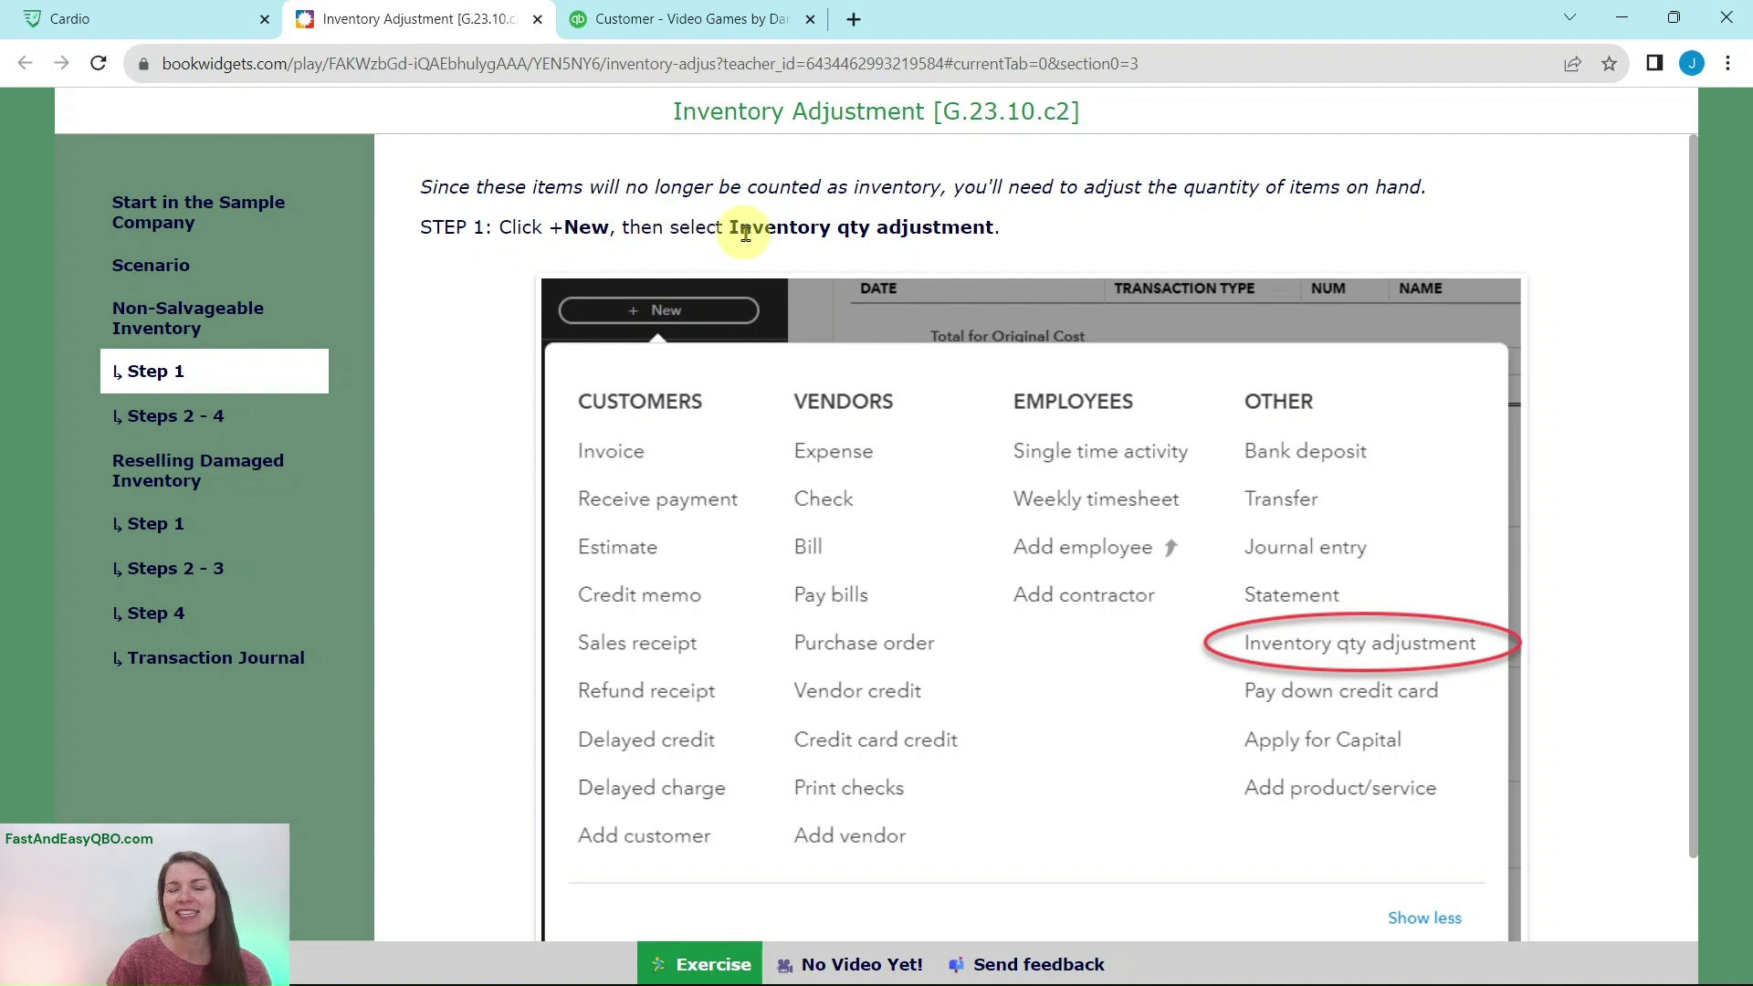
Step: Start a new inventory quantity adjustment and review the instructions for Steps 2–4
left_click(730, 20)
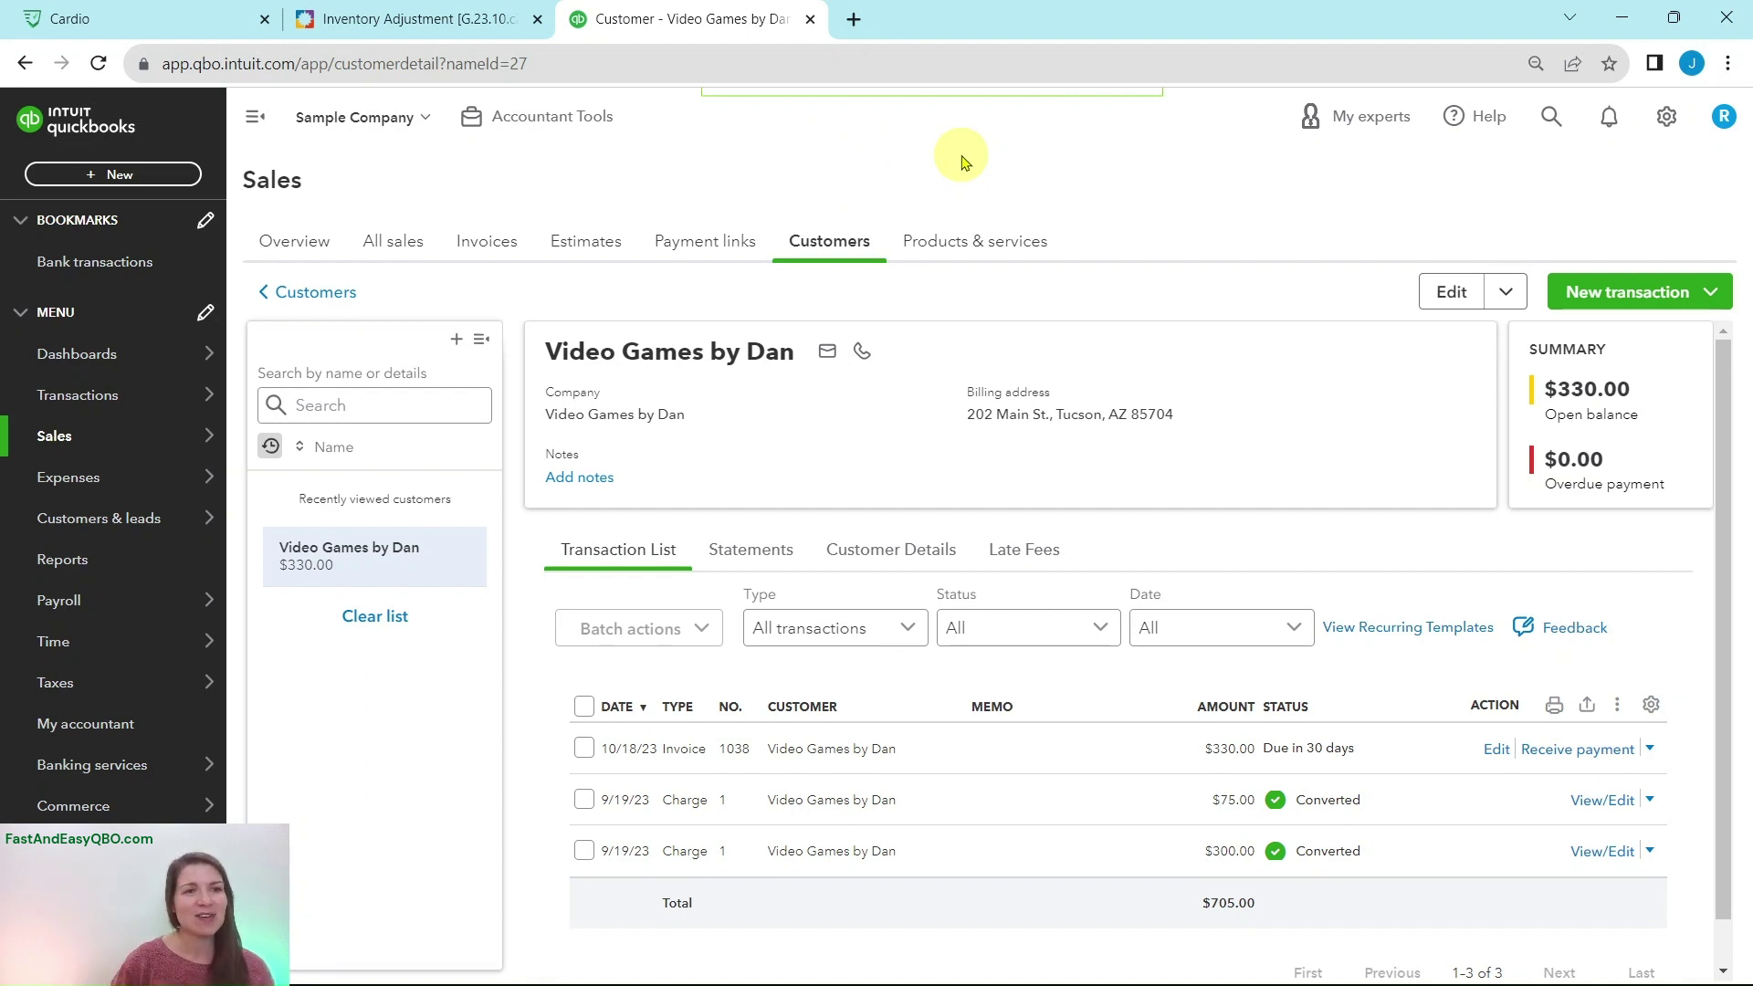
left_click(103, 175)
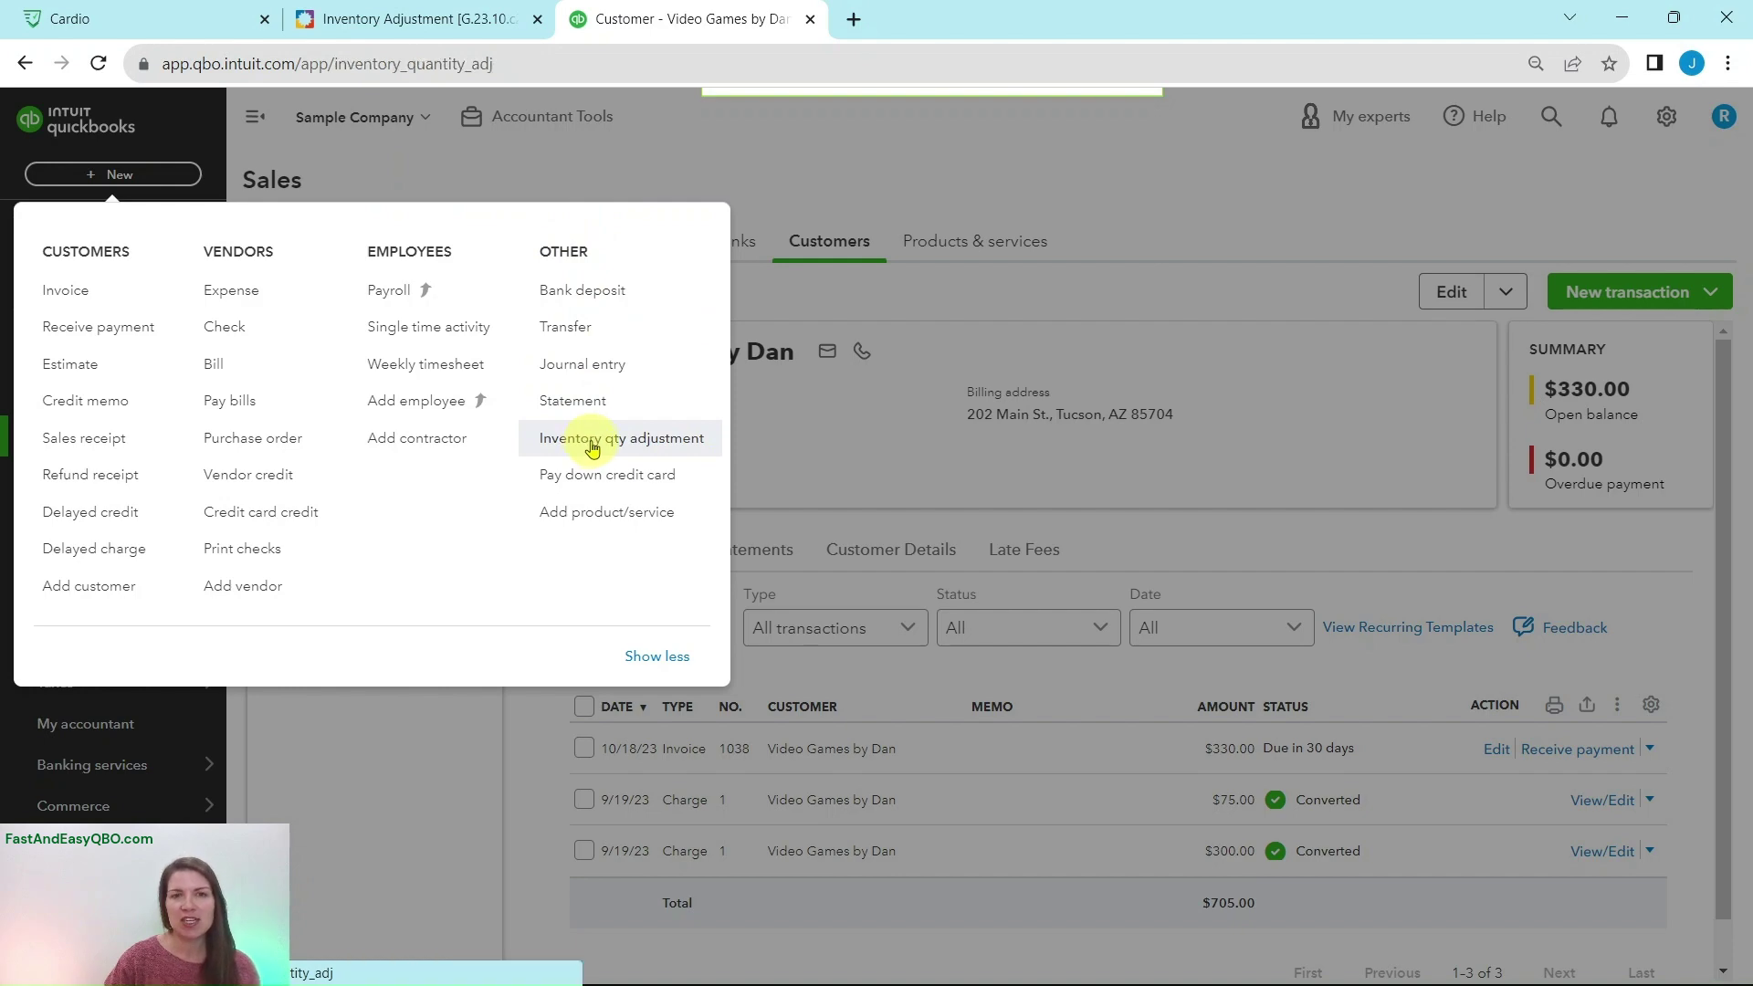
left_click(589, 447)
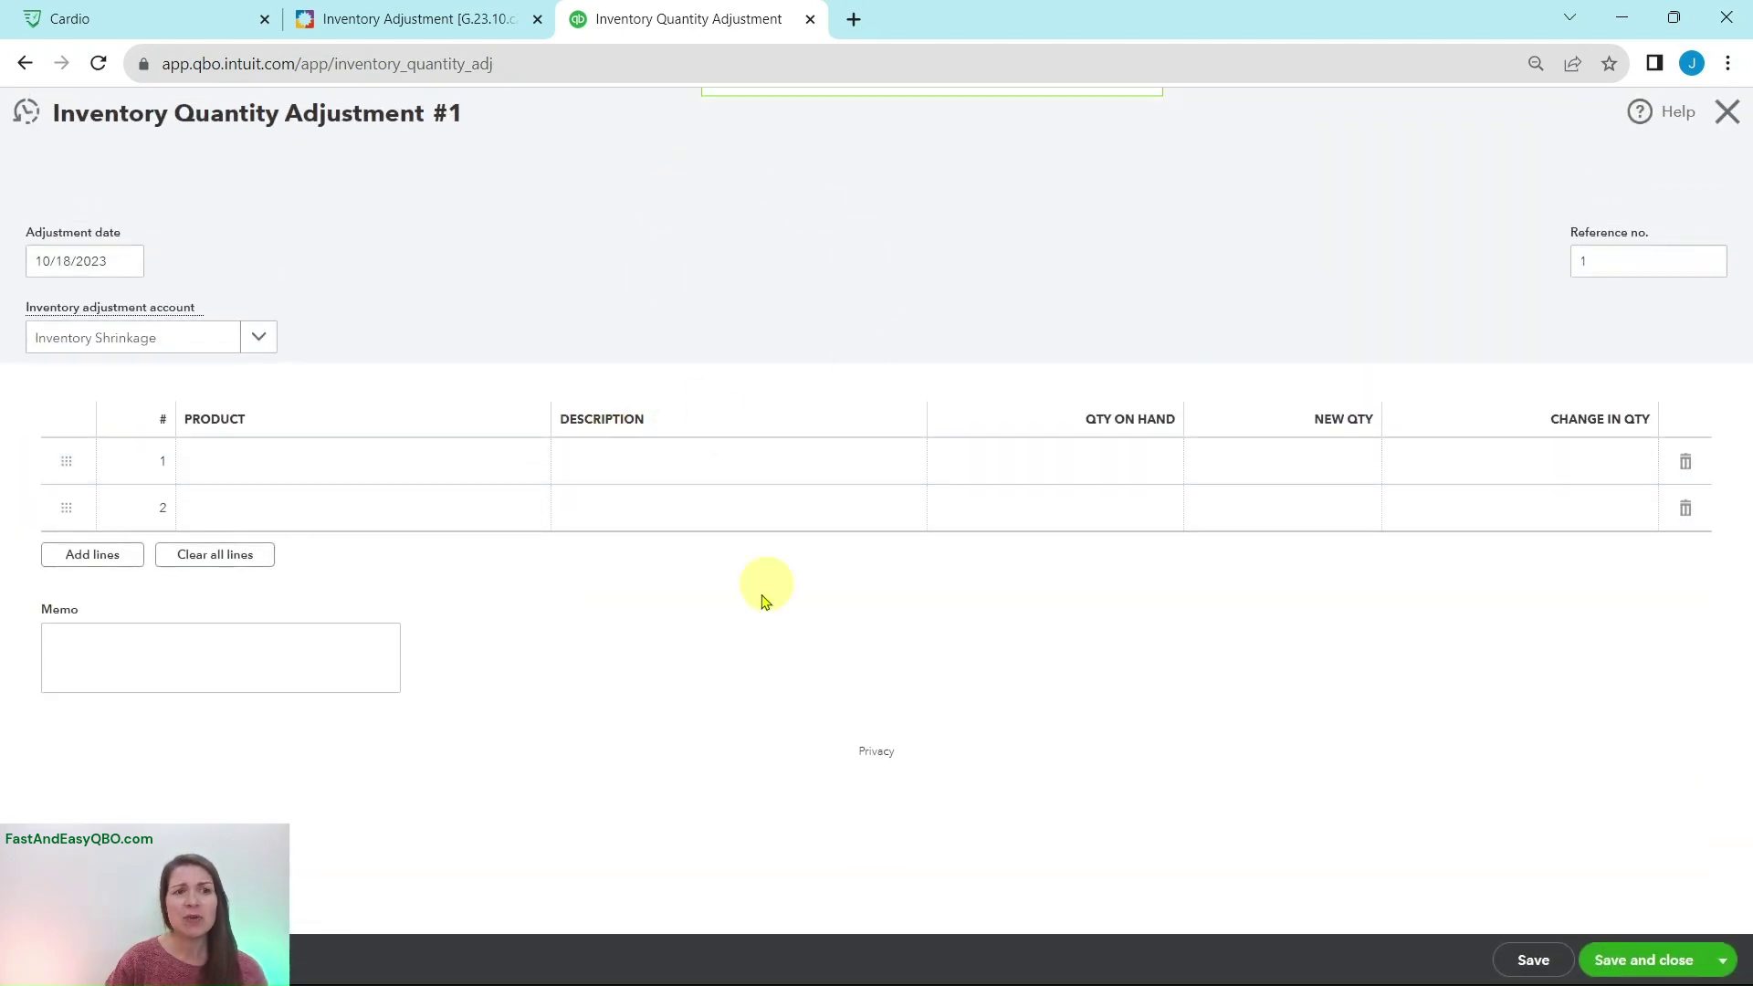
left_click(459, 19)
left_click(169, 413)
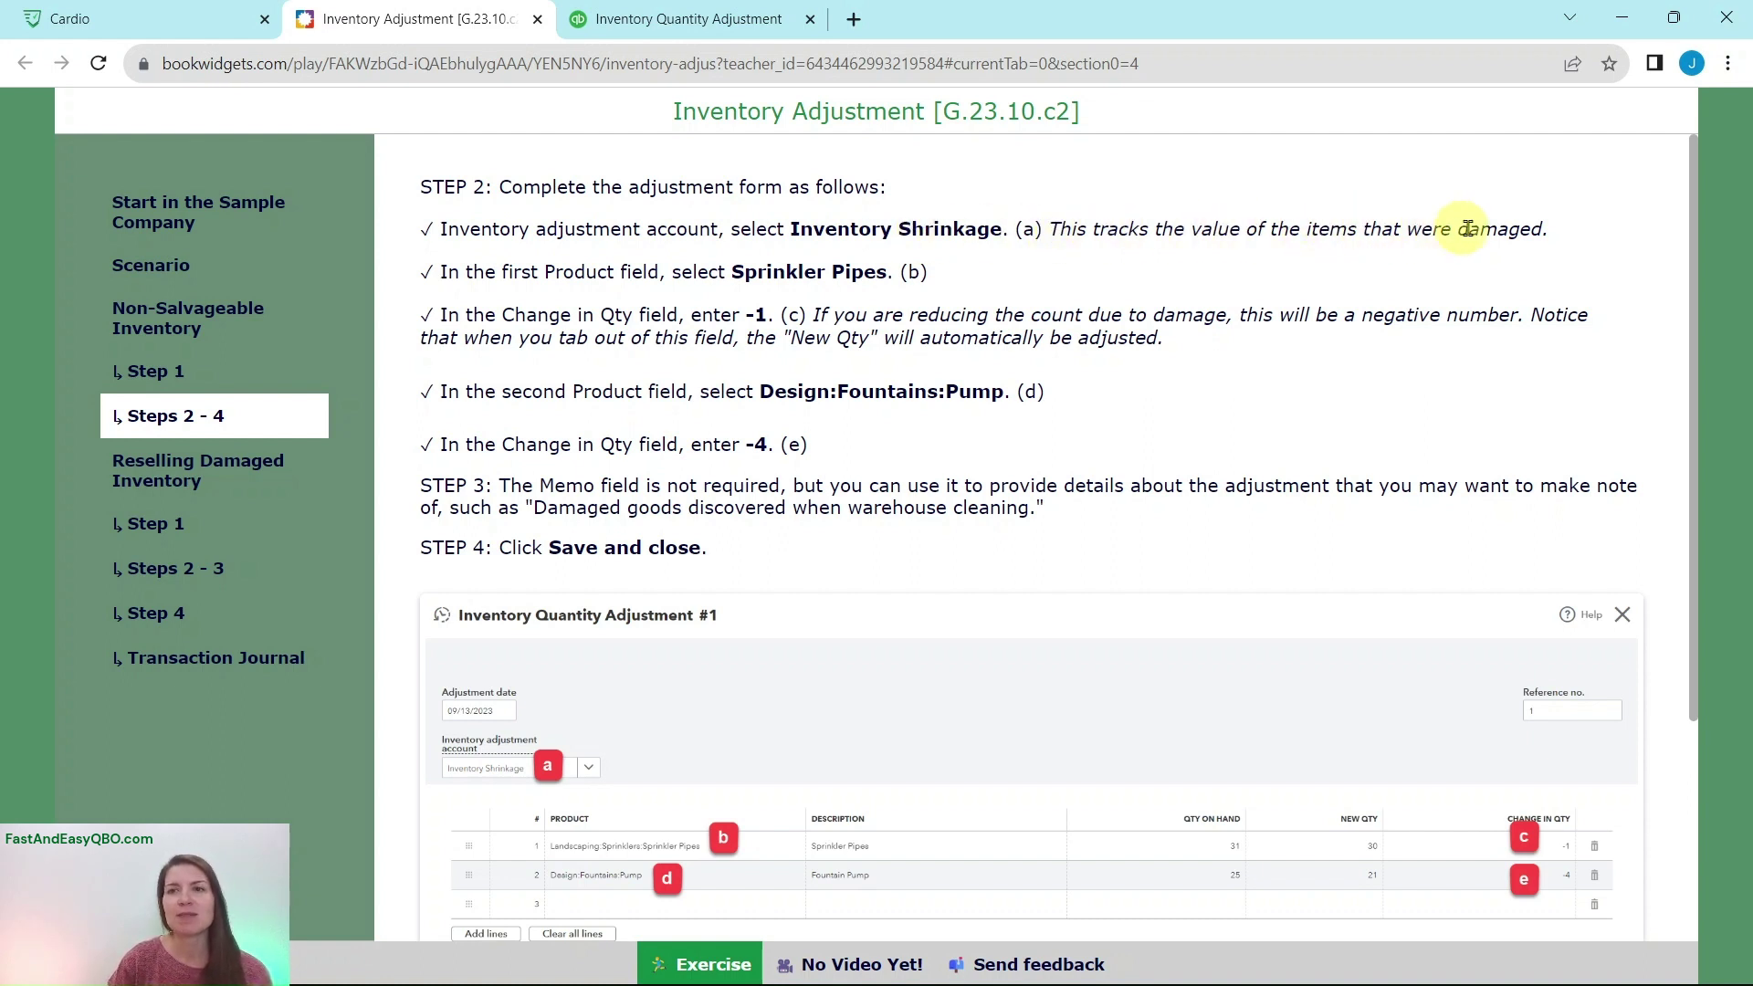
Step: Keep Inventory Shrinkage as the adjustment account, rechecking the instructions
left_click(677, 19)
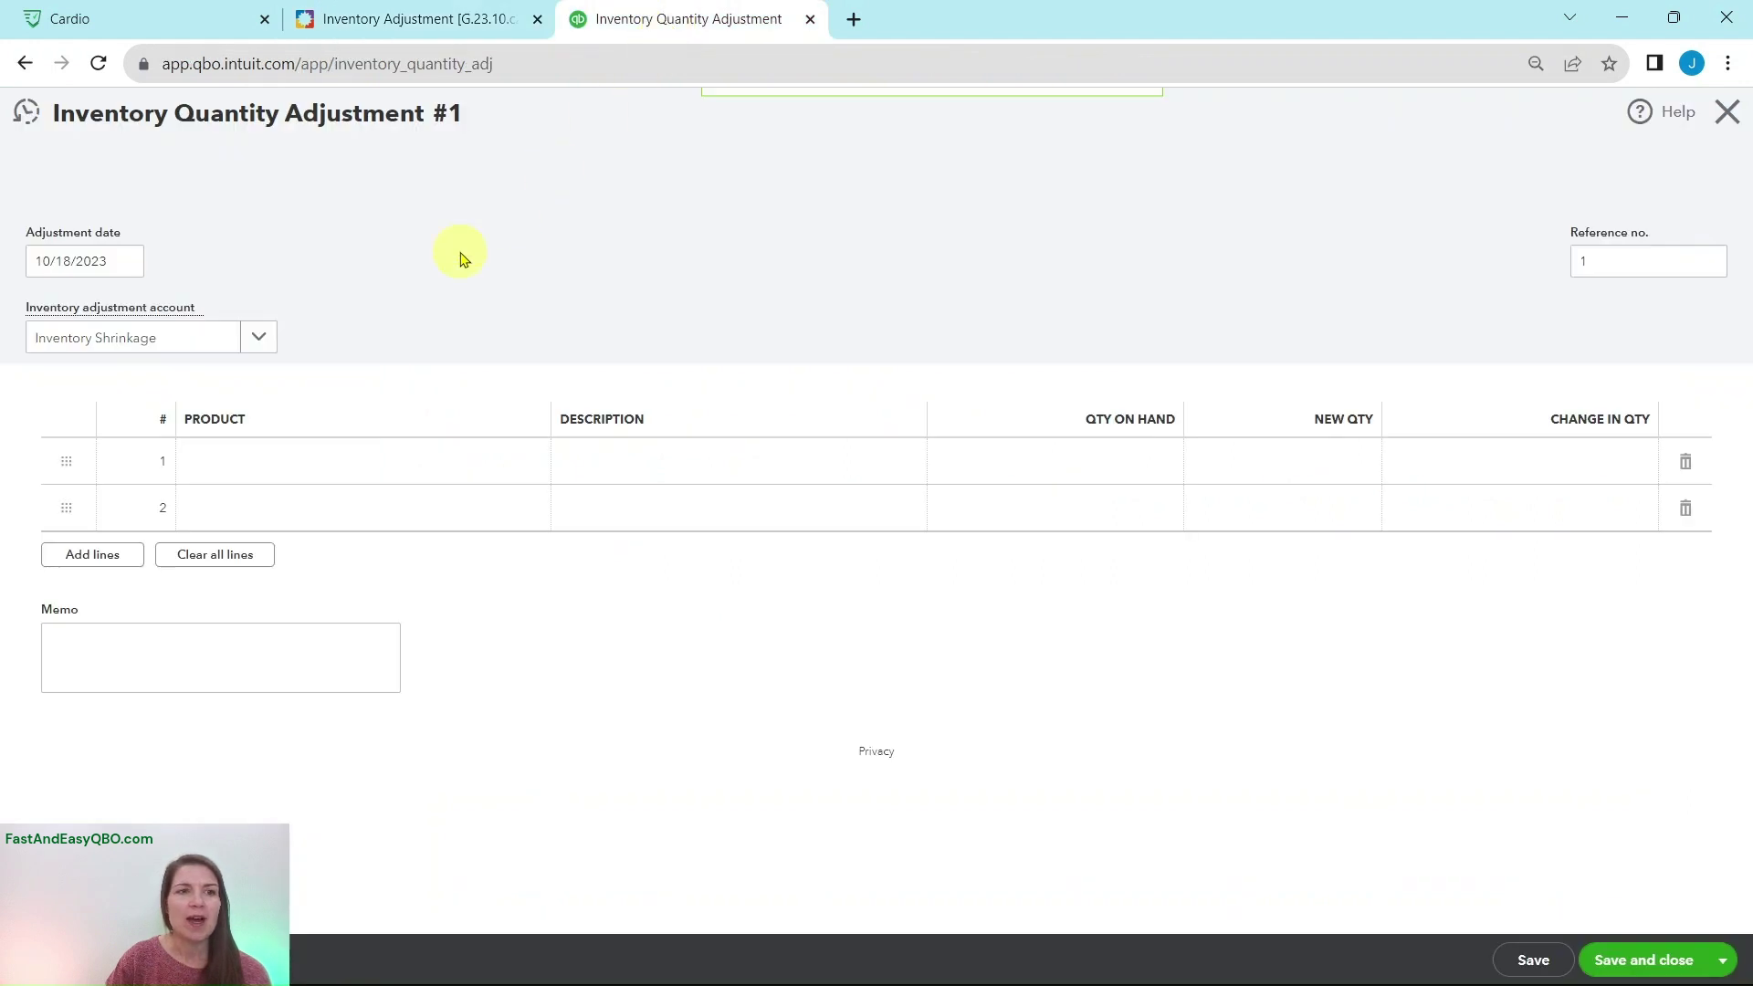
left_click(260, 340)
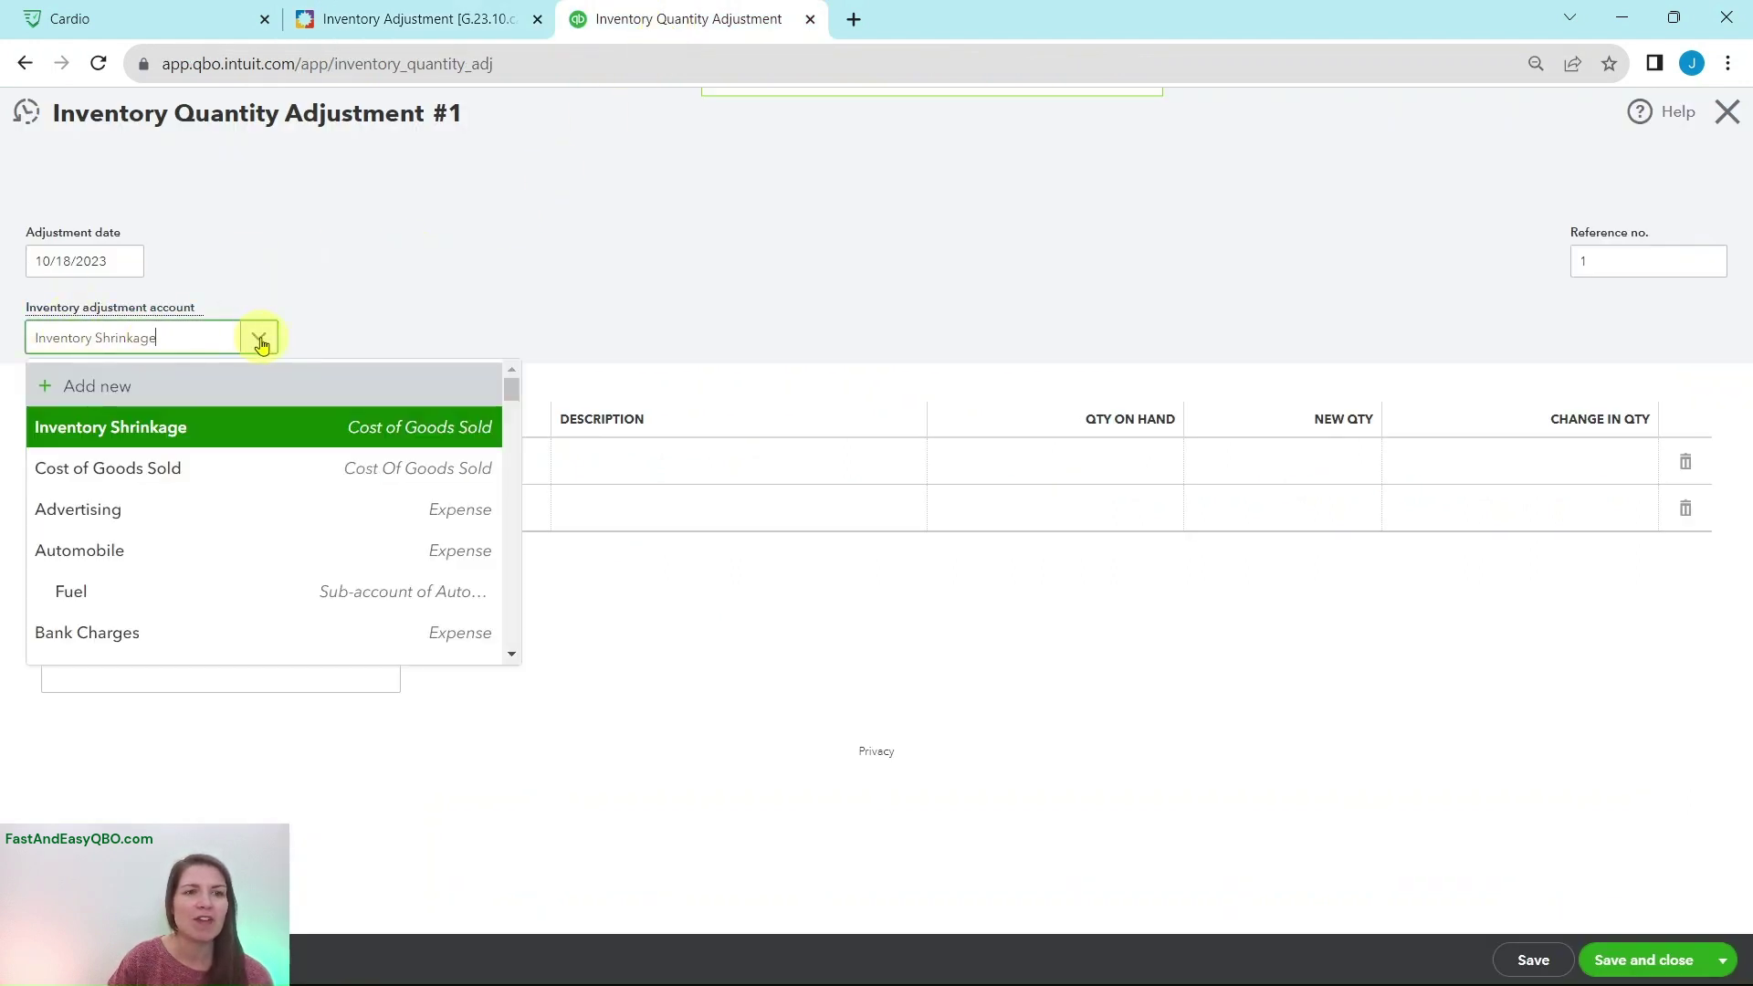
left_click(126, 426)
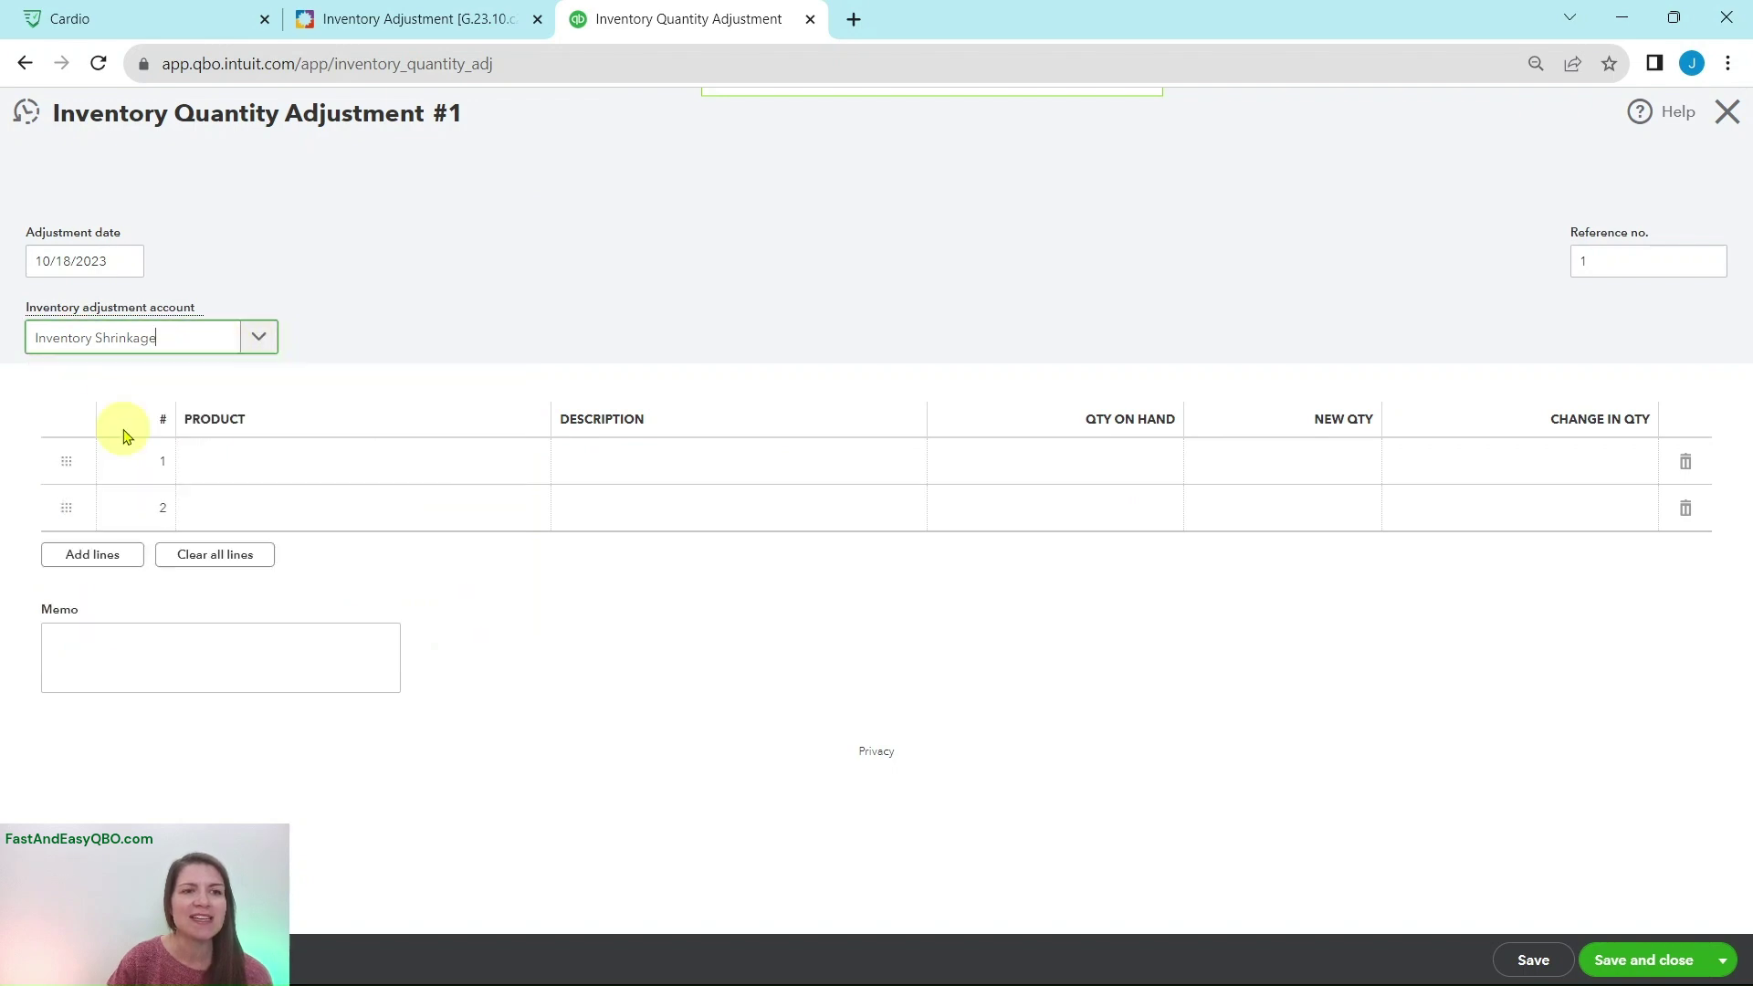
left_click(445, 20)
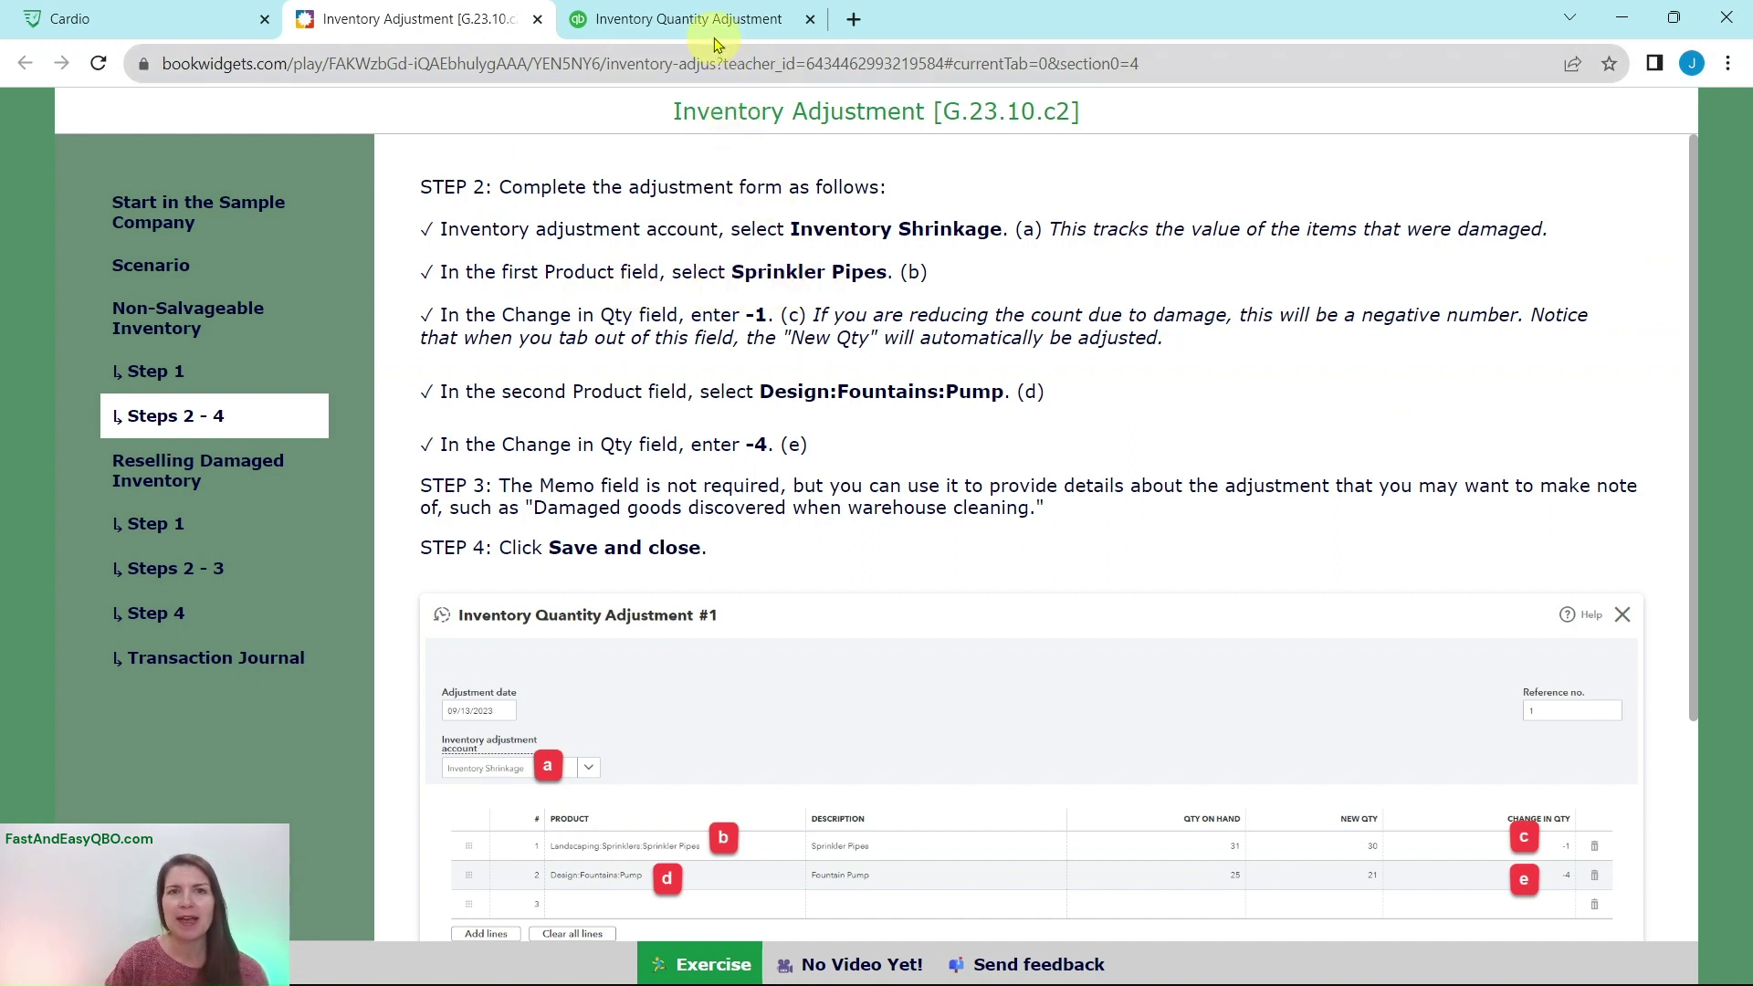
left_click(692, 21)
Step: Put Sprinkler Pipes on line 1 with a -1 quantity change, leaving 30
left_click(332, 478)
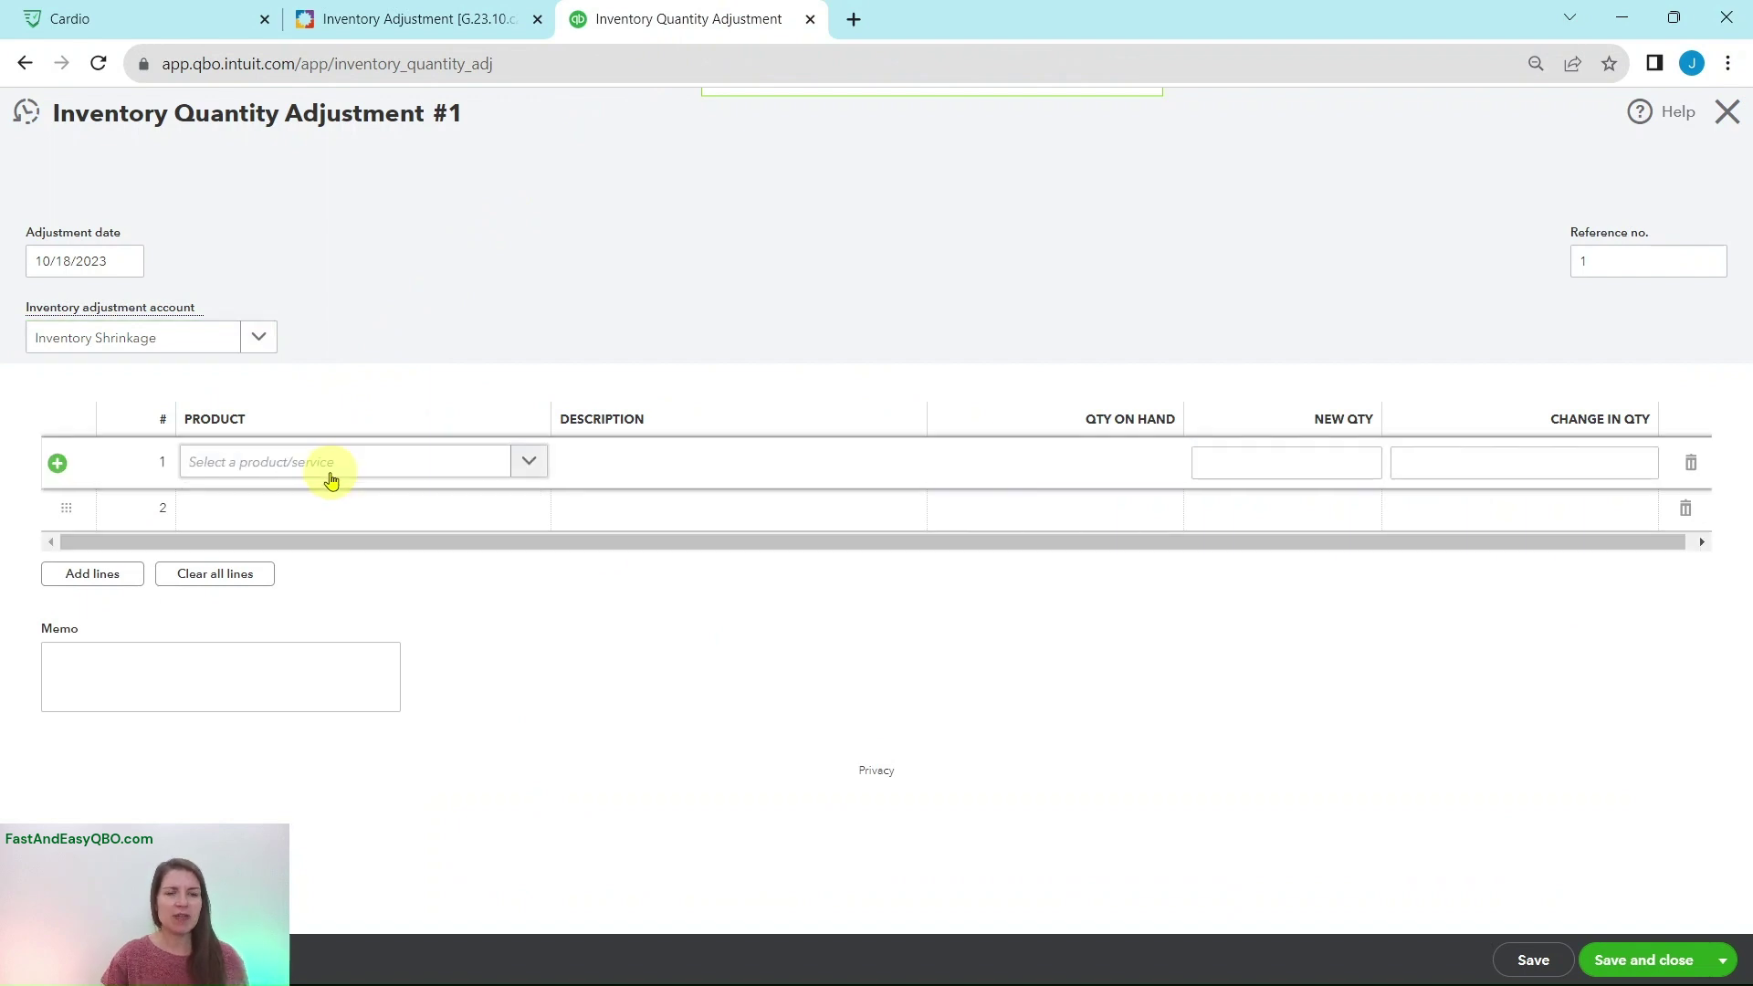
type("Sprinkler")
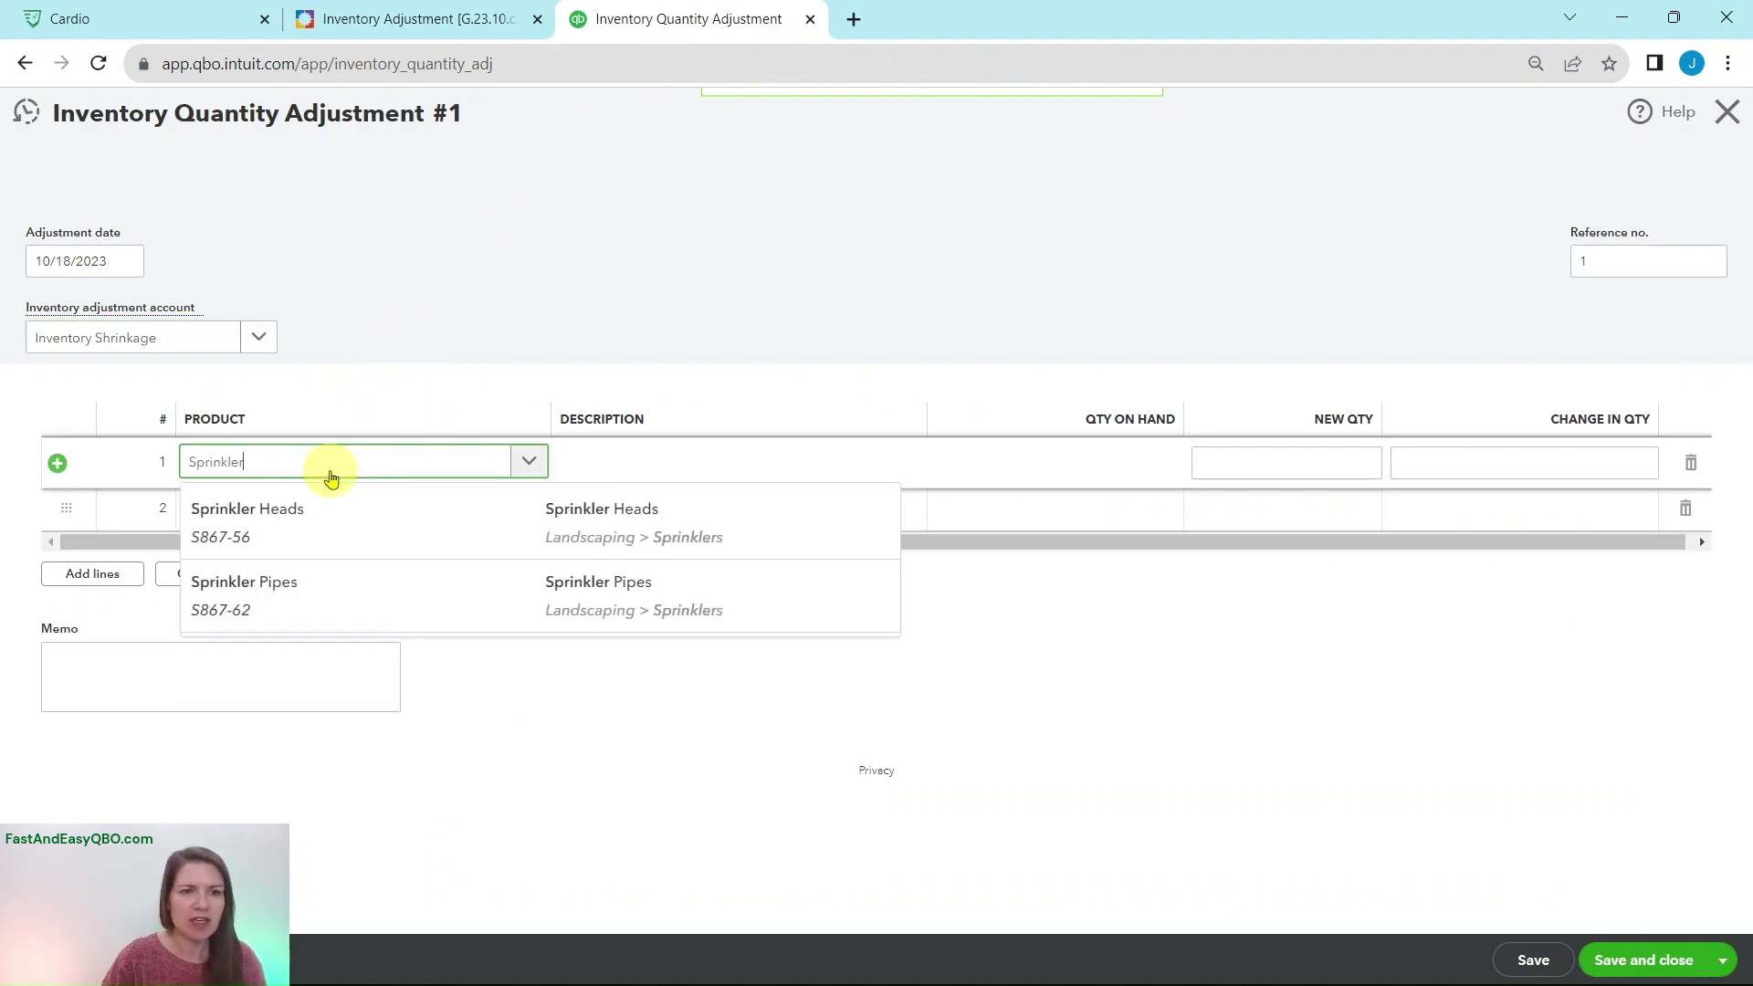
left_click(246, 606)
left_click(441, 16)
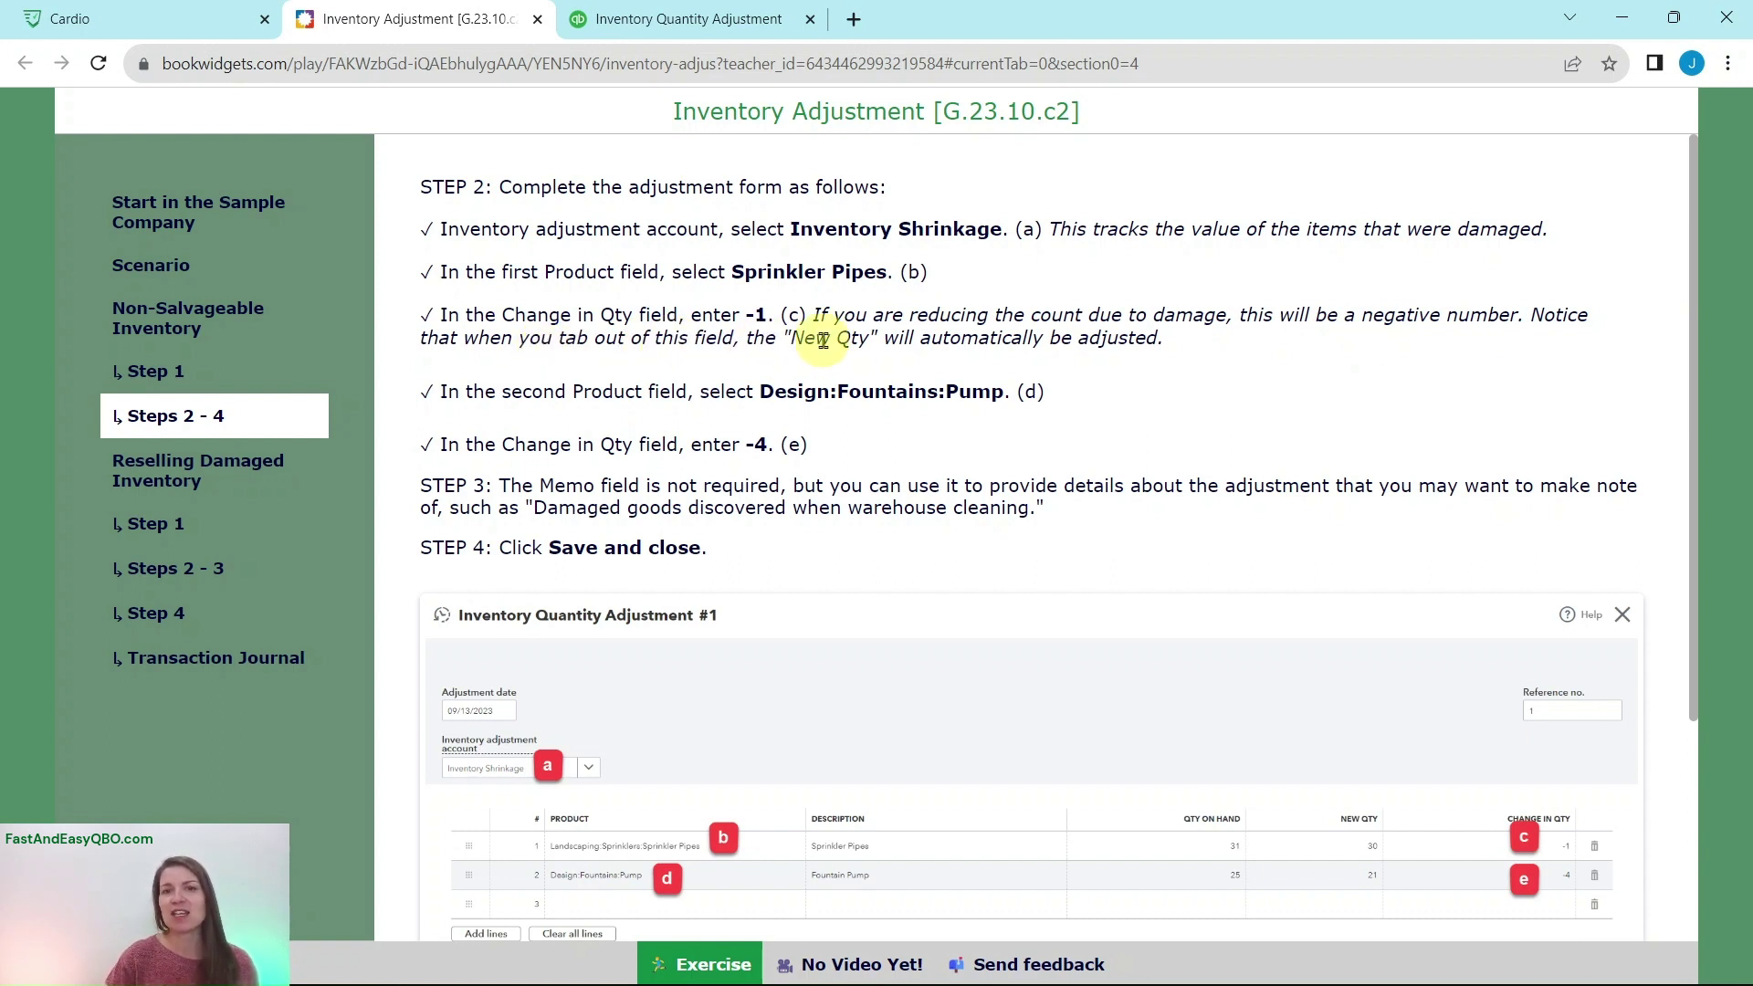
left_click(723, 19)
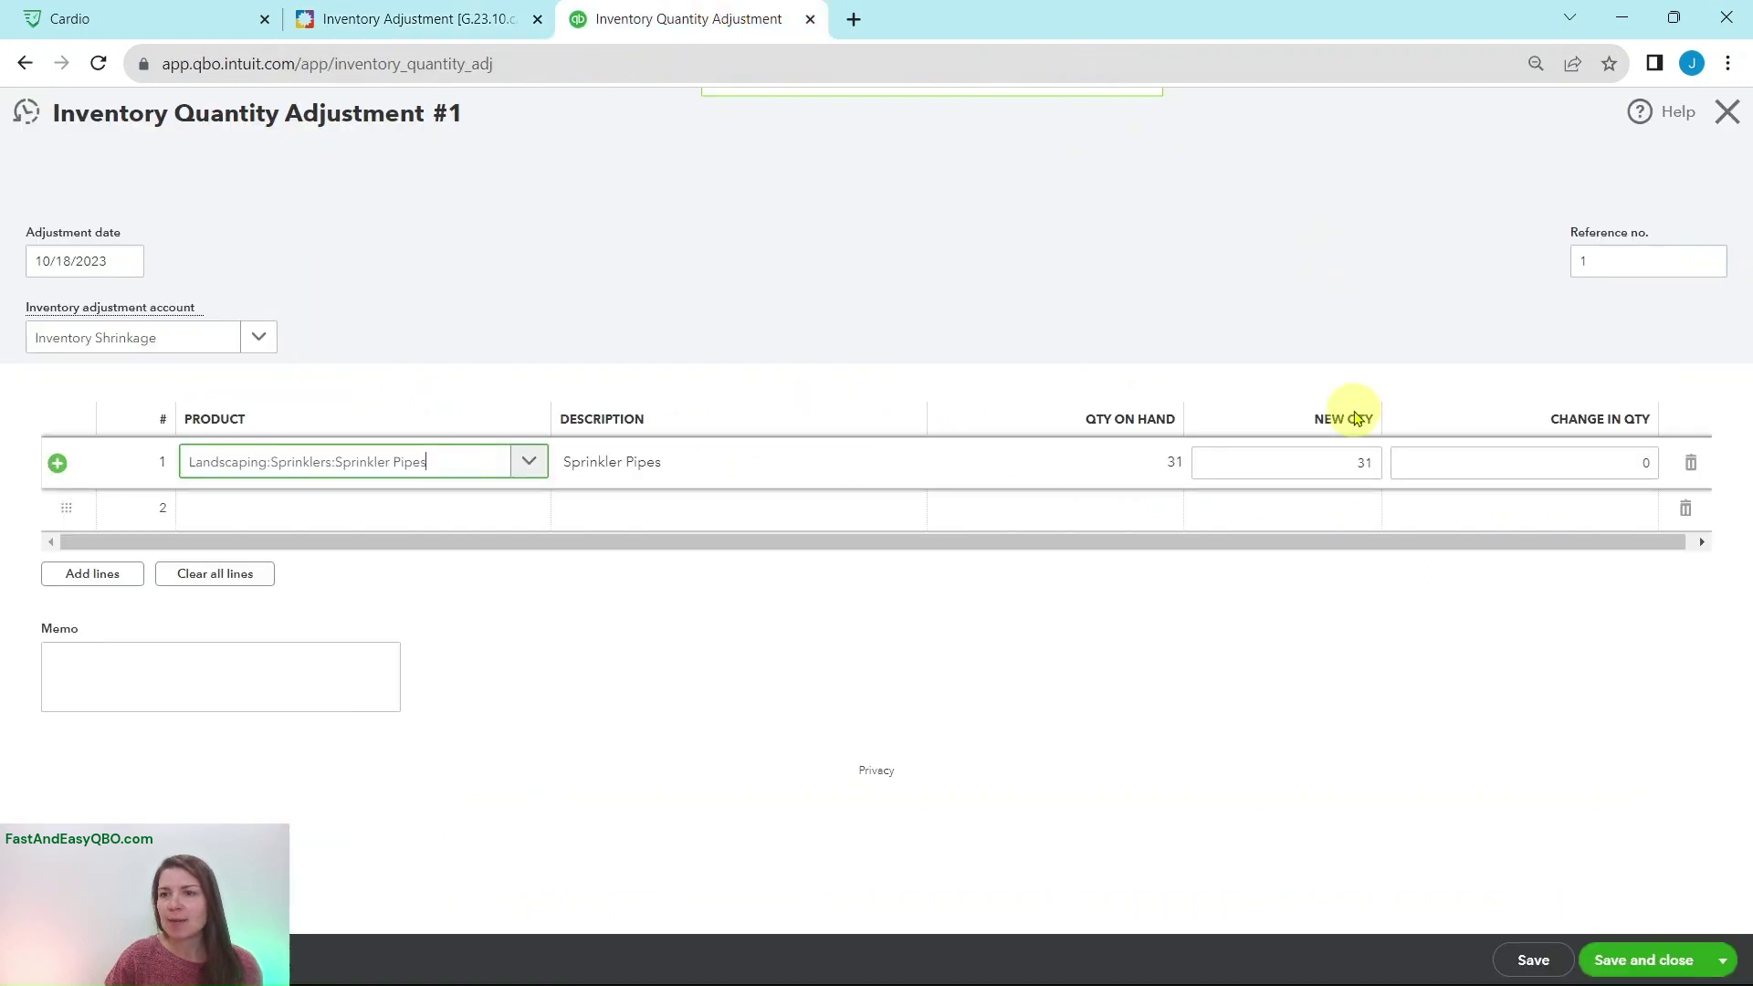
left_click(1613, 462)
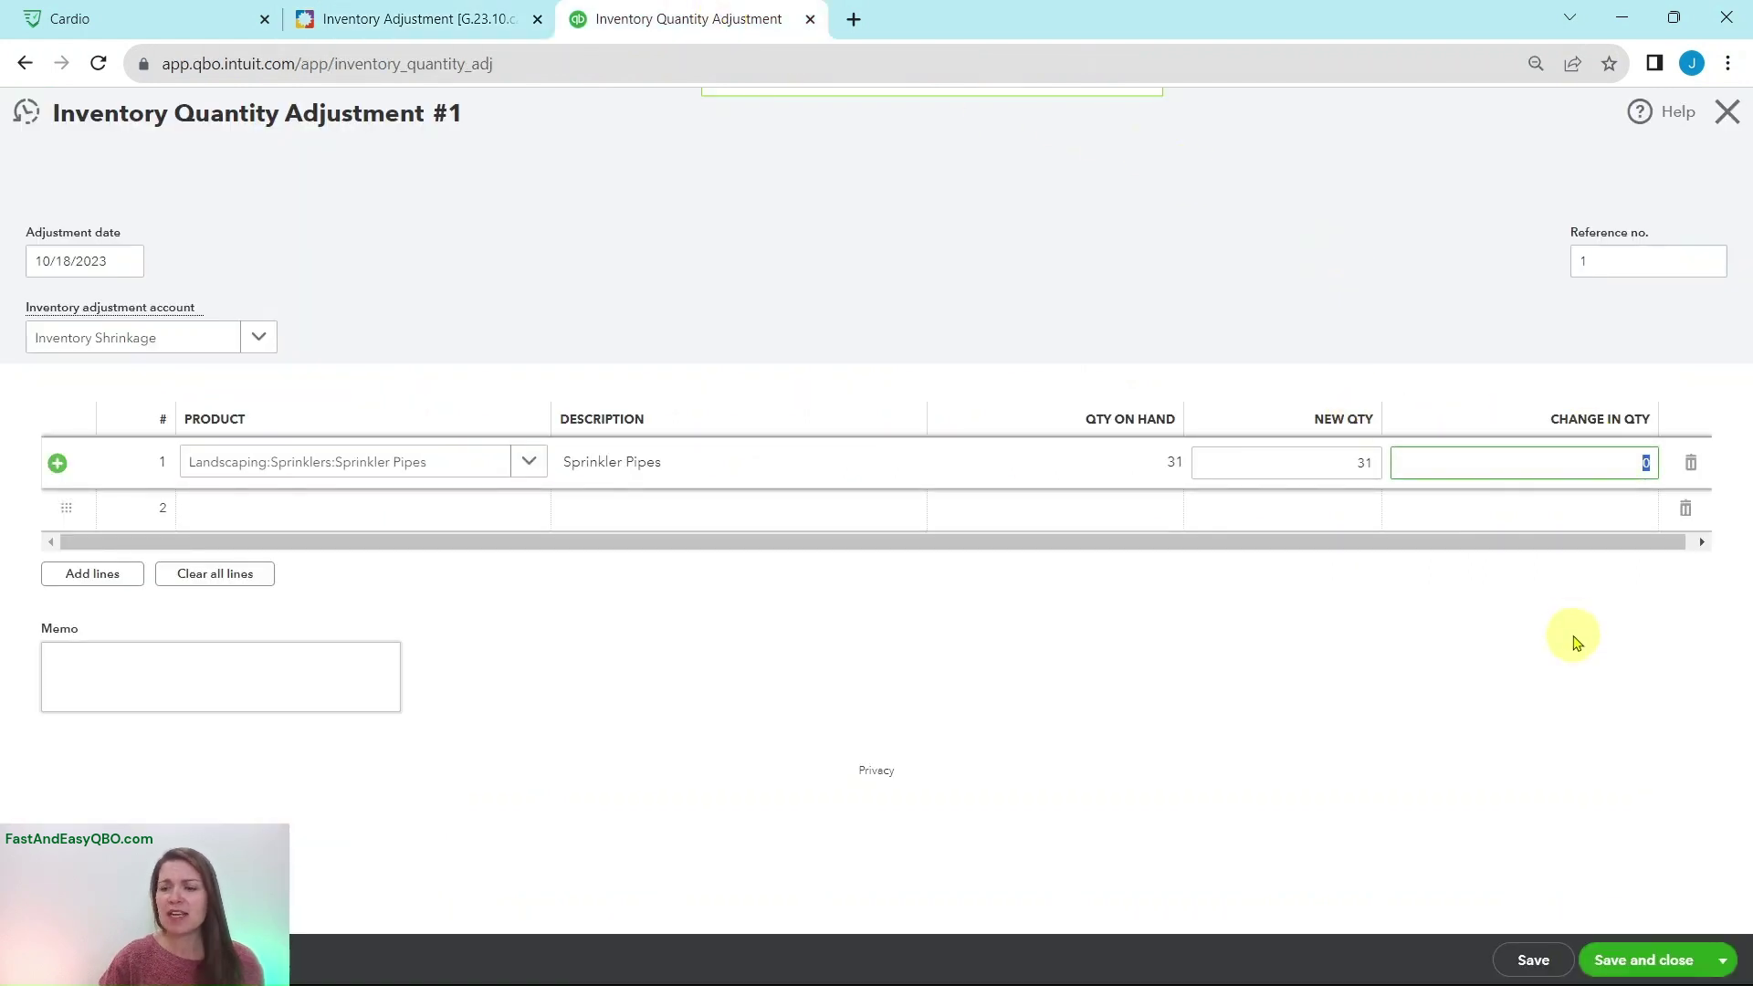
type("-1")
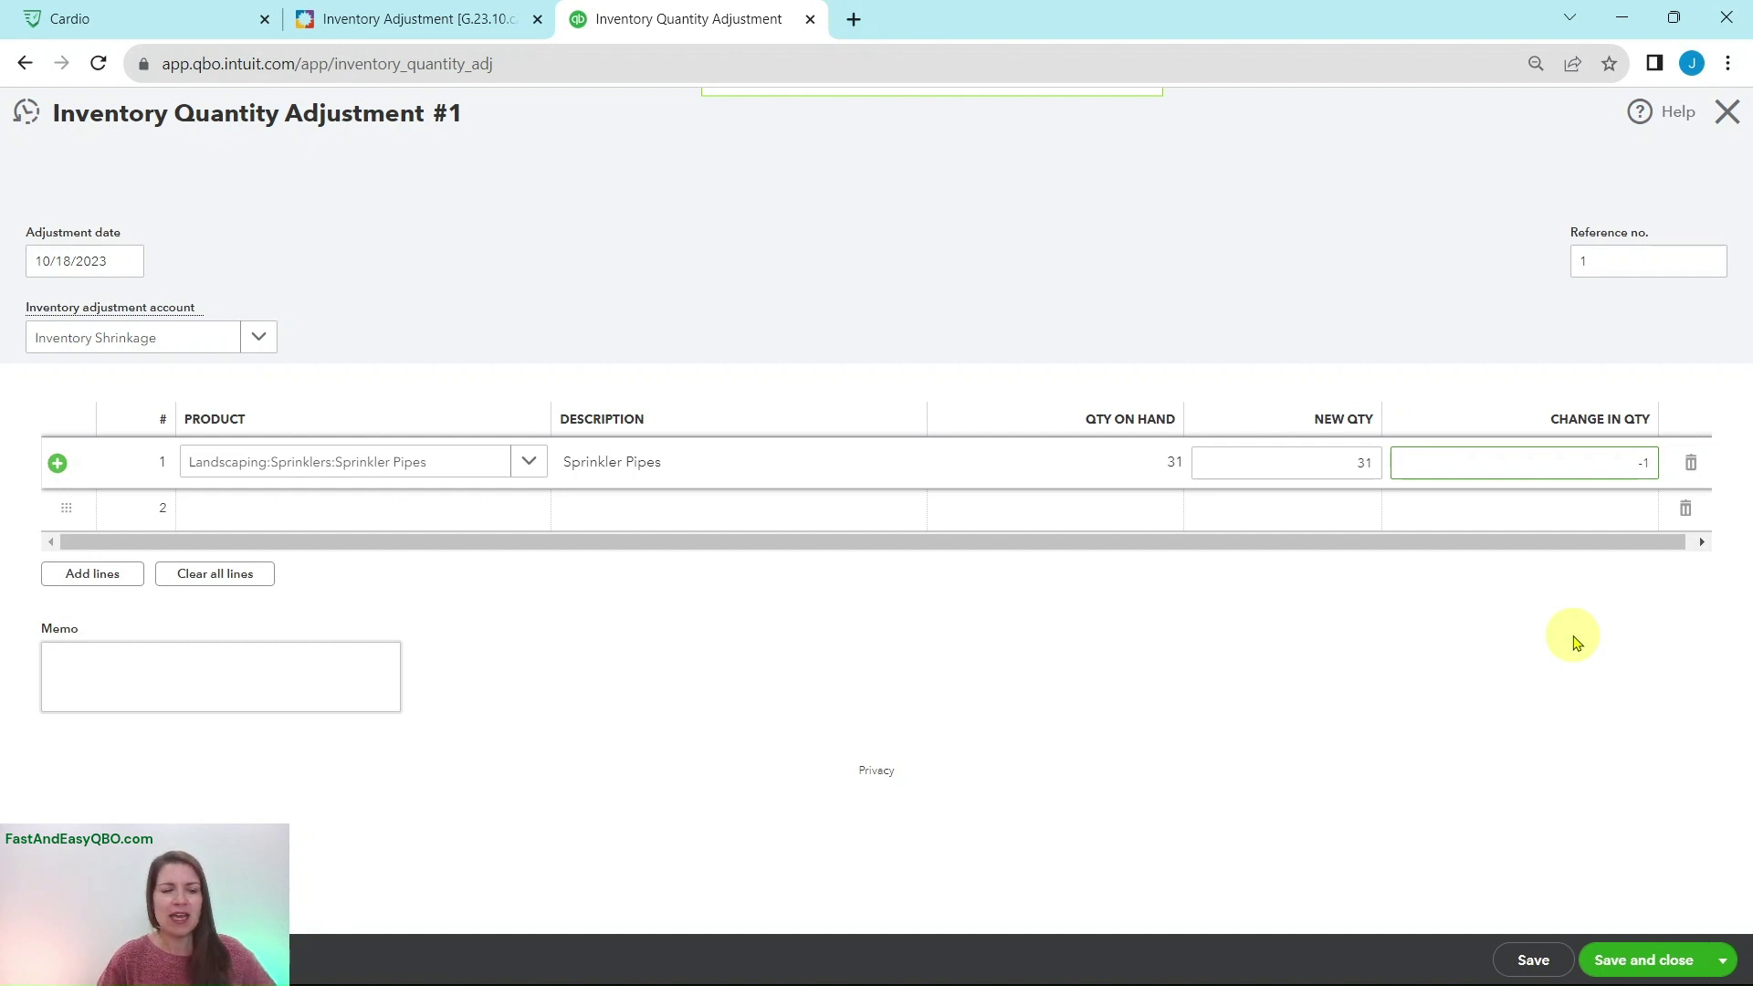
left_click(1573, 642)
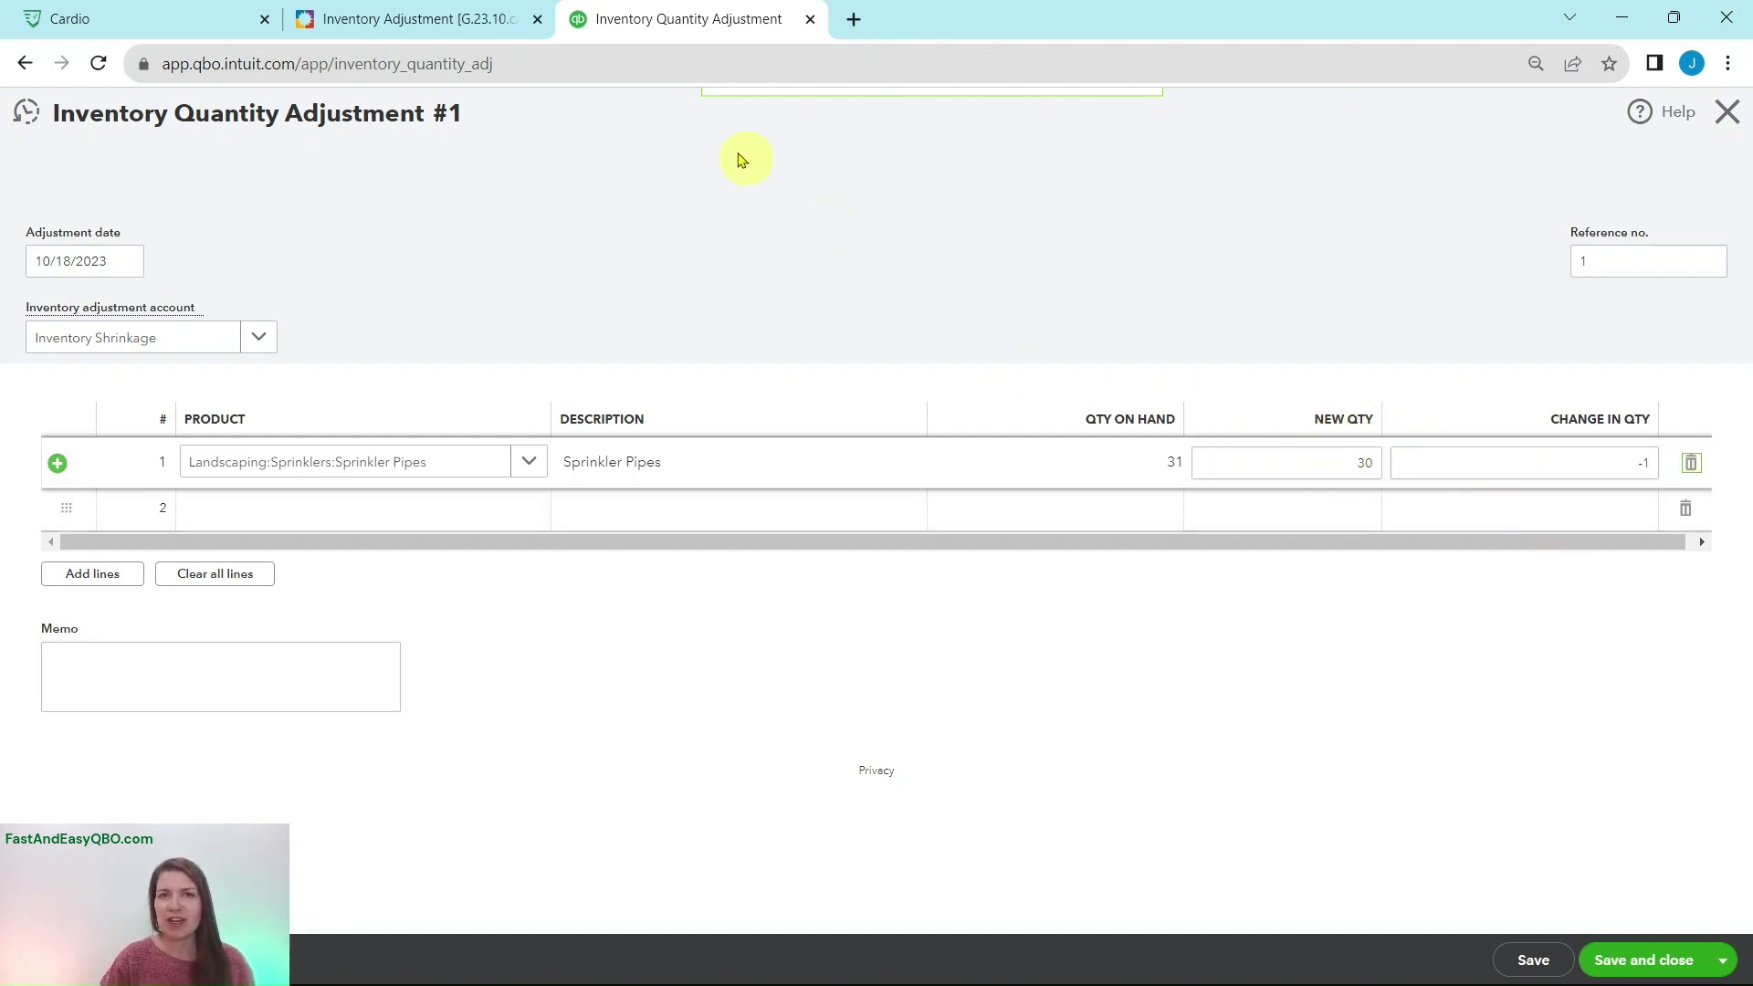
left_click(419, 20)
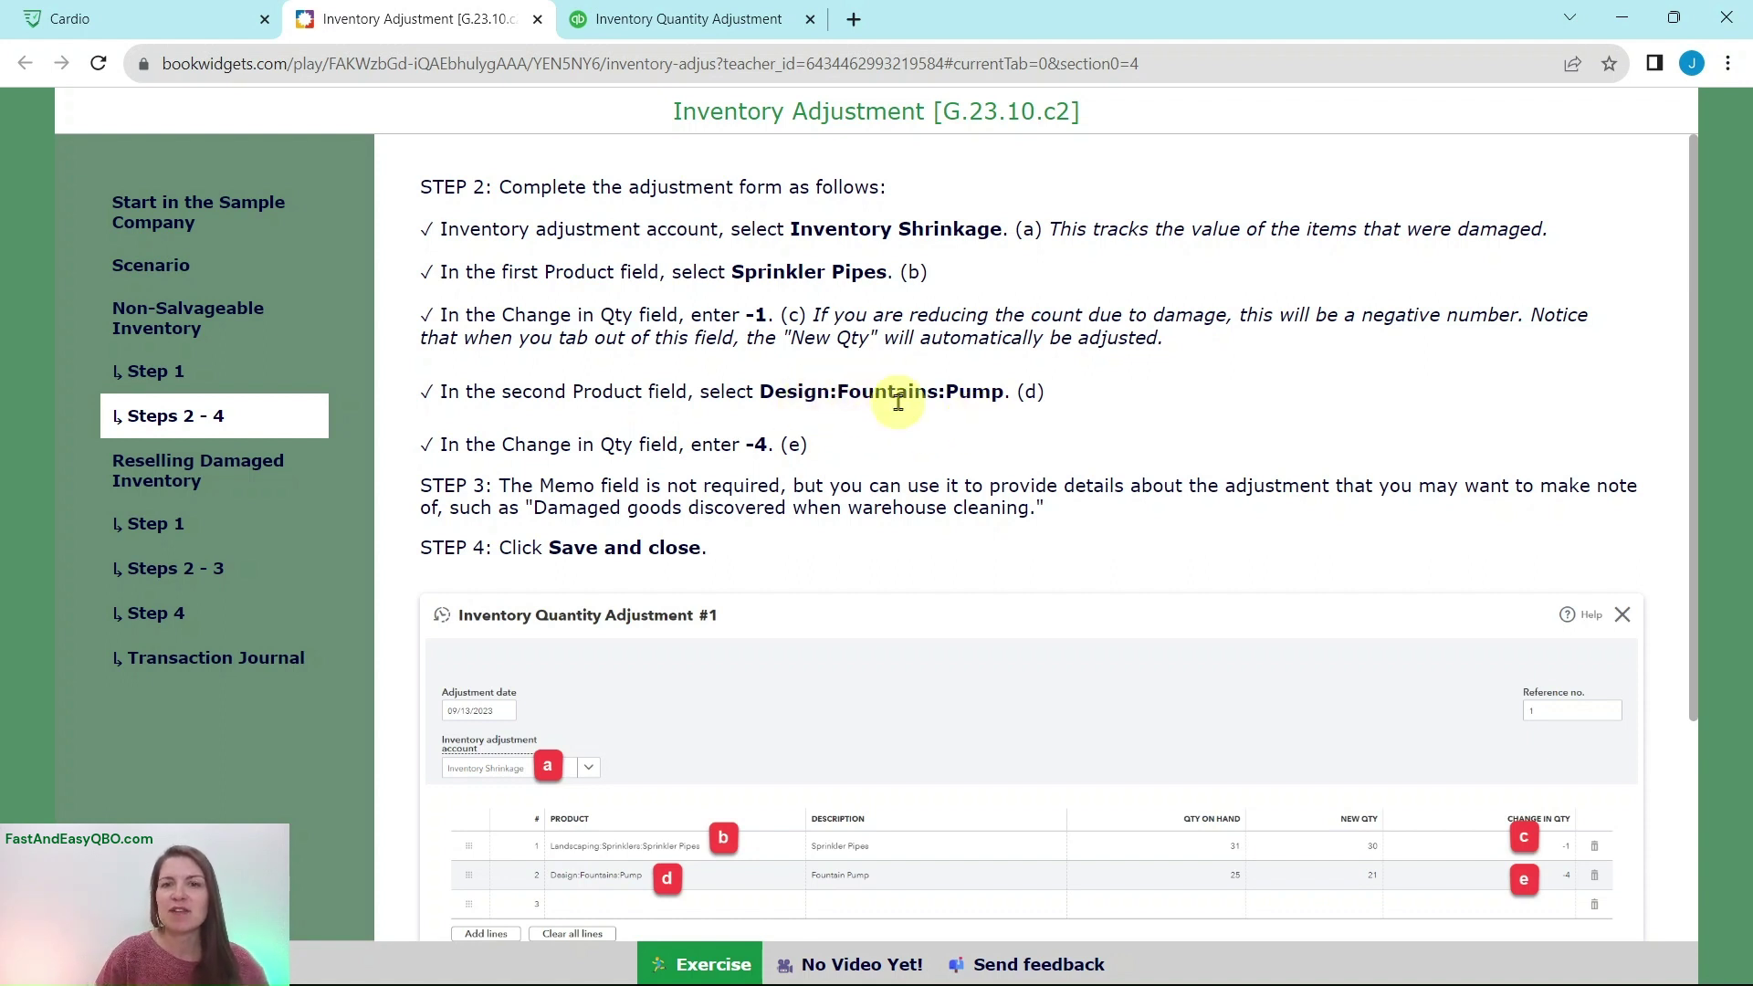
Step: Select Design:Fountains:Pump as the product on adjustment line 2
left_click(741, 19)
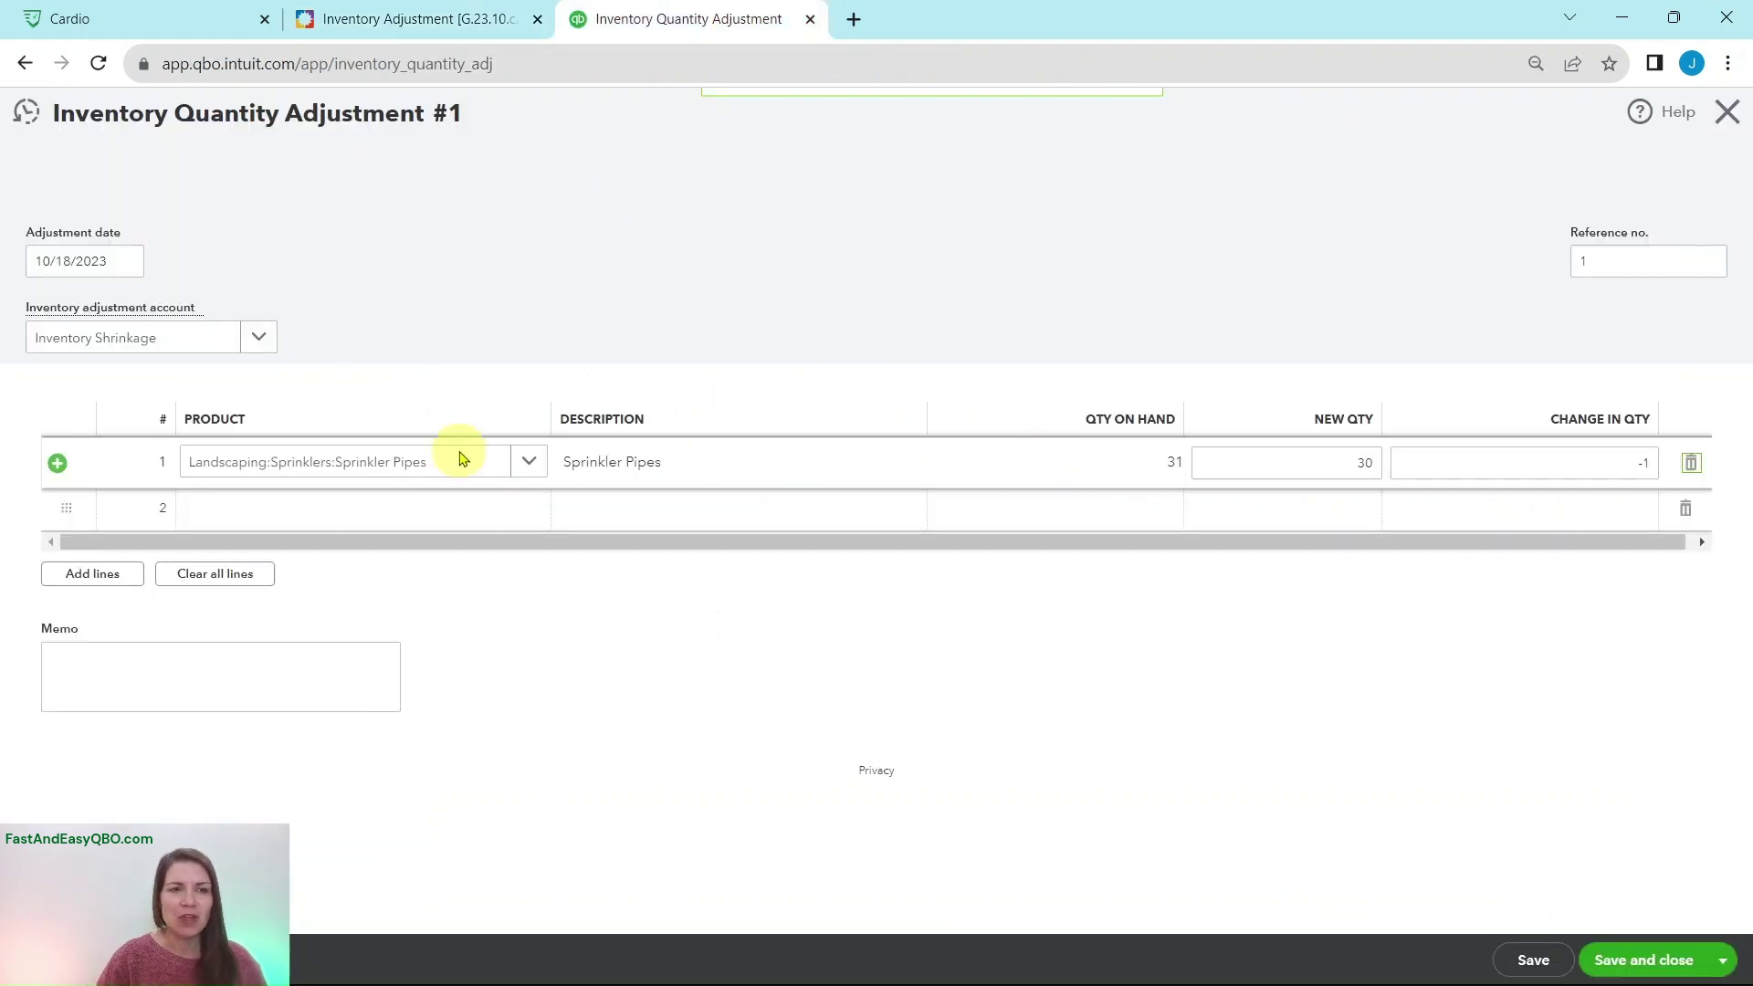
left_click(346, 513)
left_click(349, 518)
type("Pump")
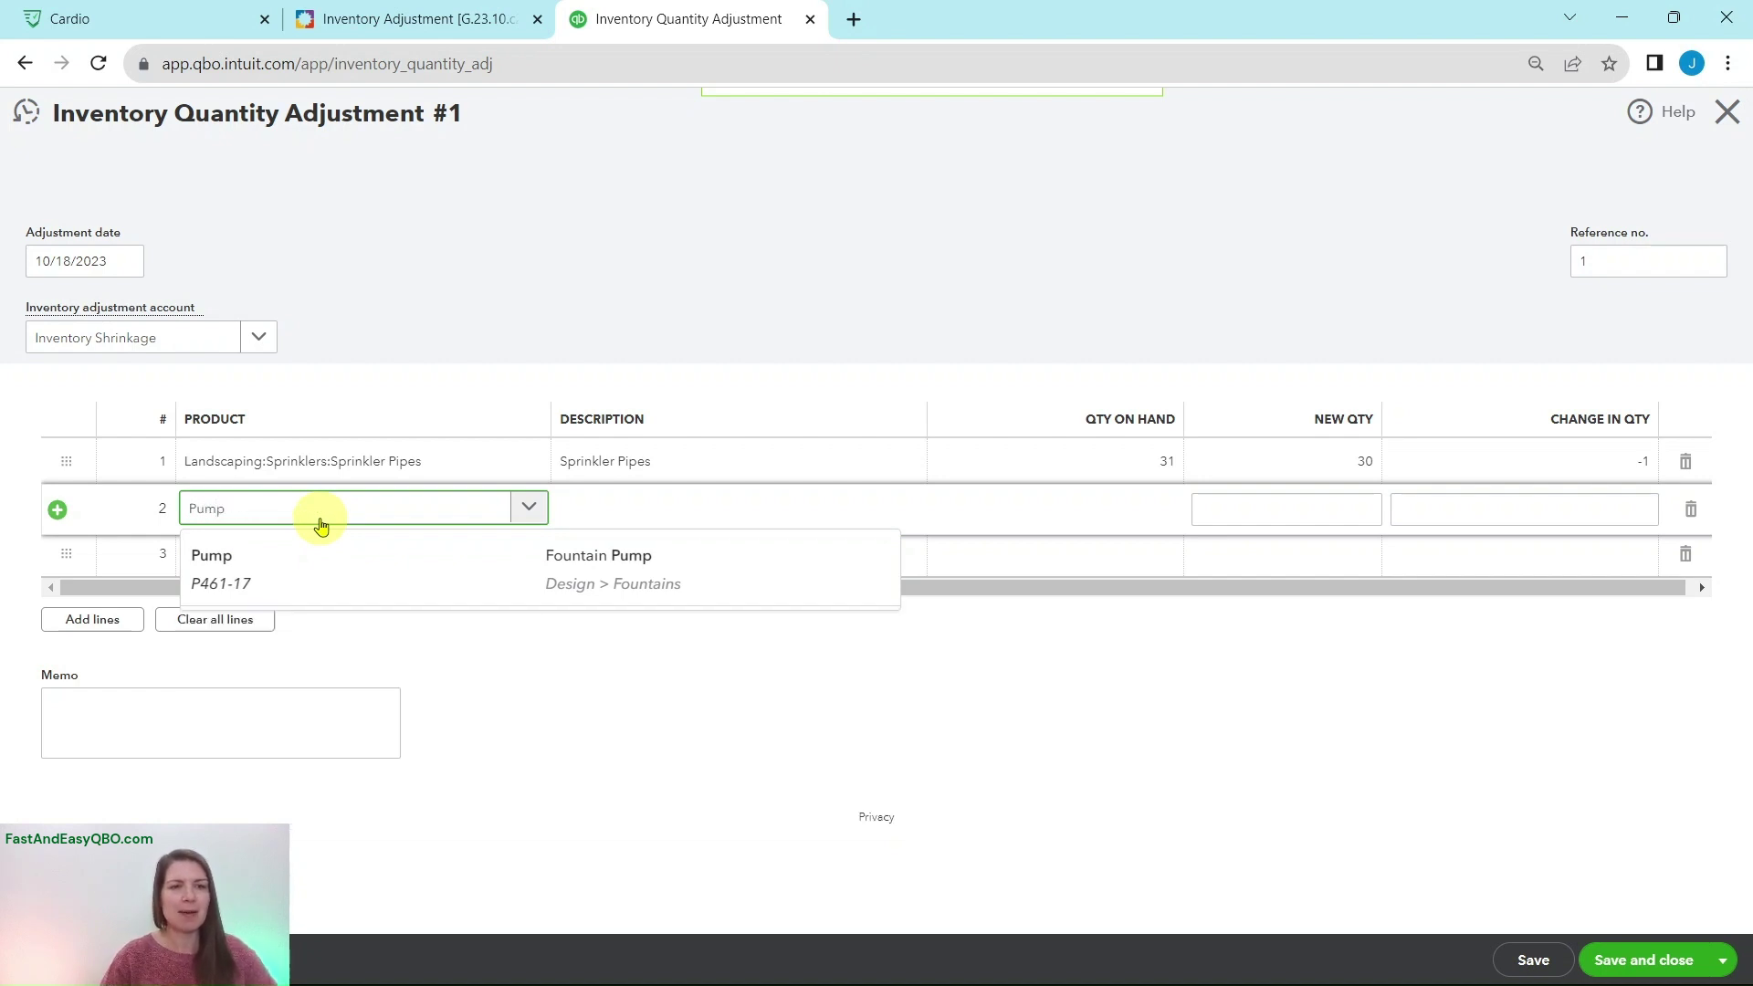
left_click(329, 567)
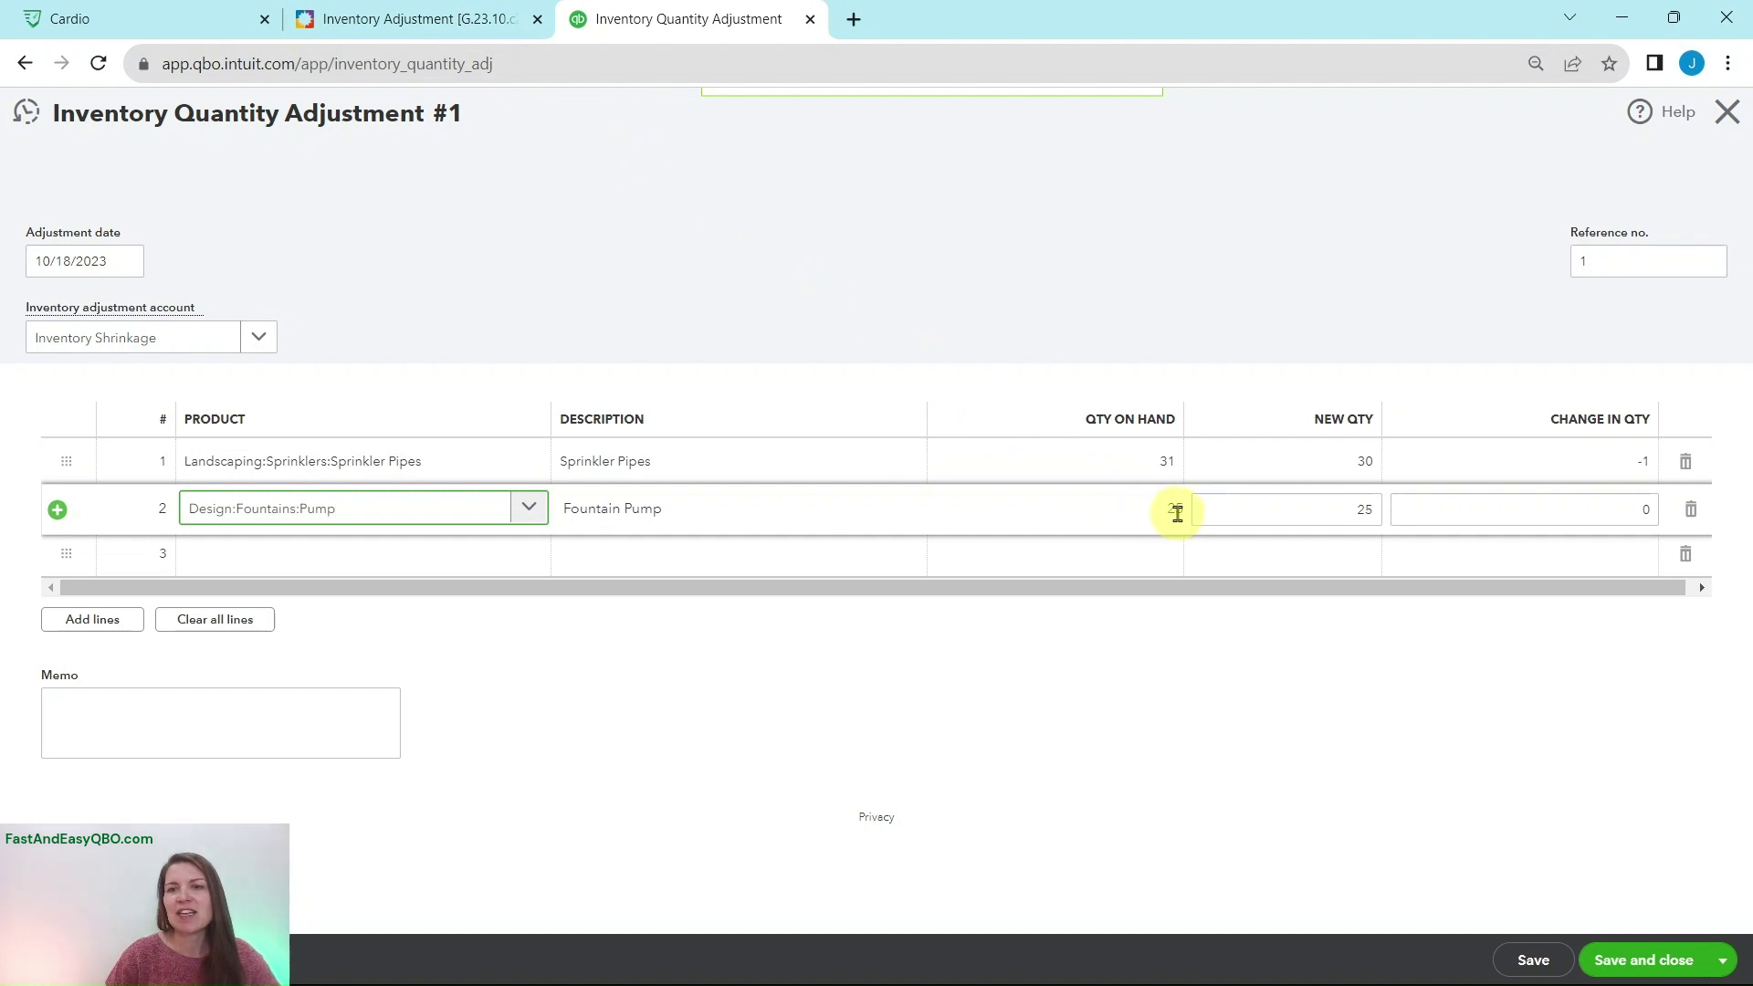
left_click(397, 17)
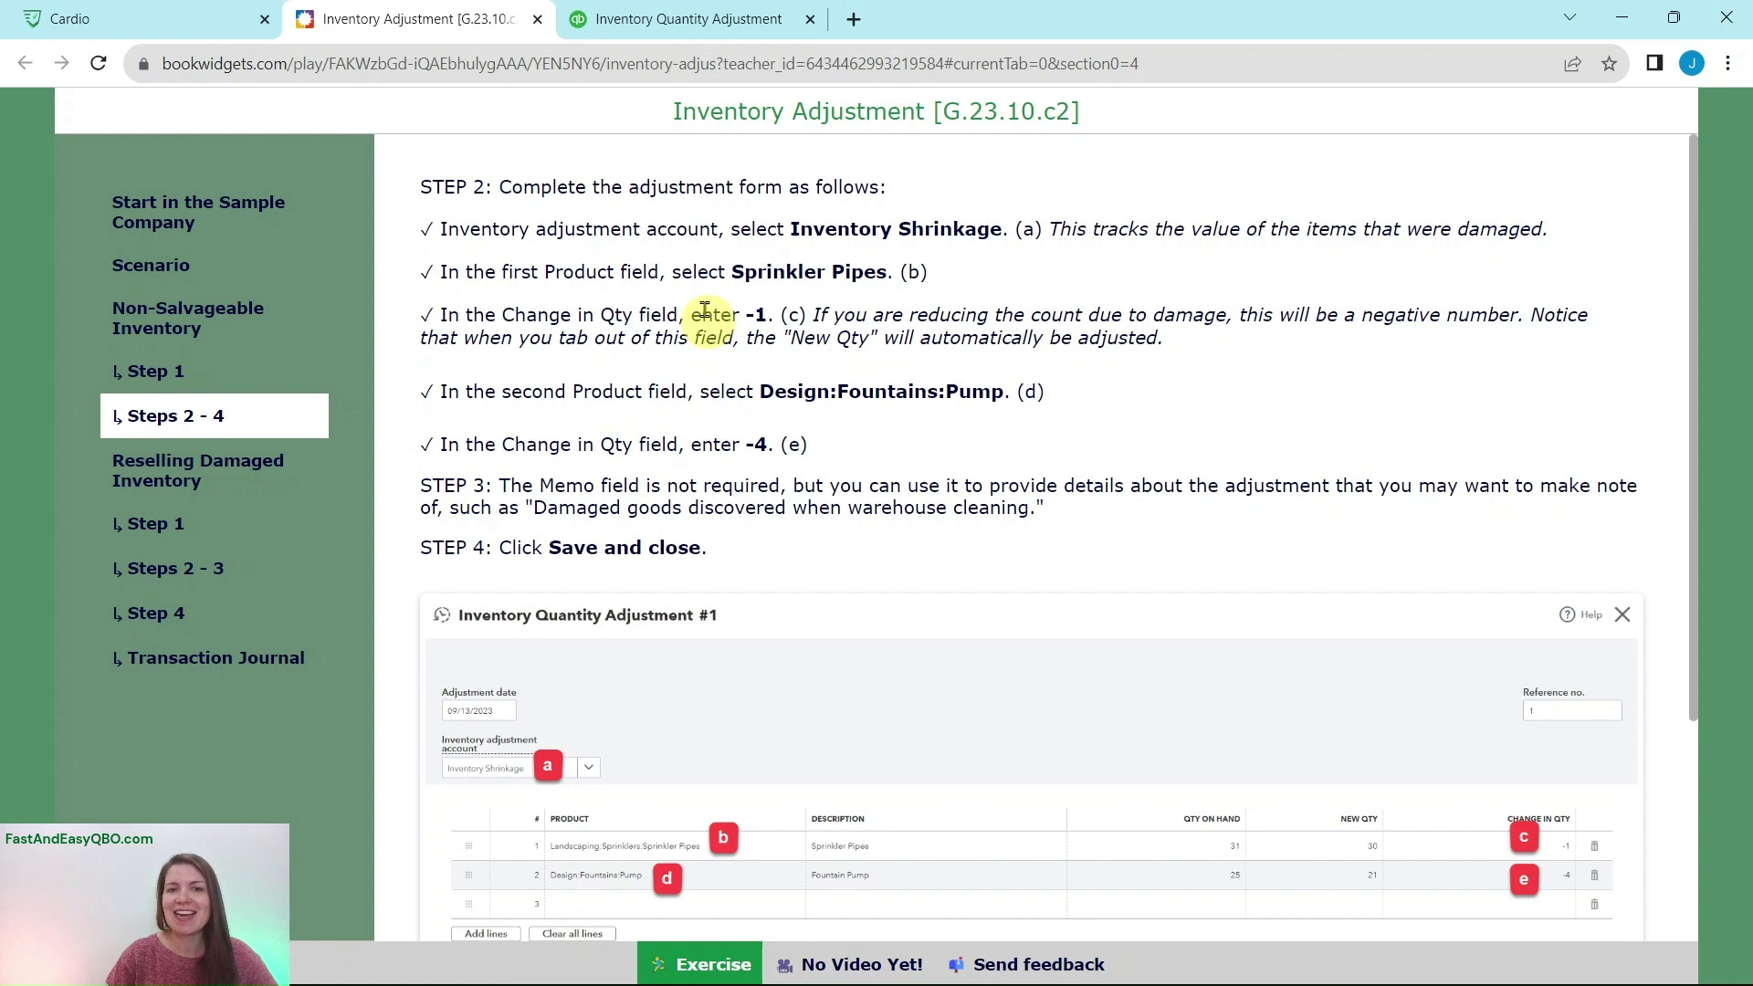
Step: Enter a -4 quantity change for the pump, leaving a new quantity of 21
left_click(691, 19)
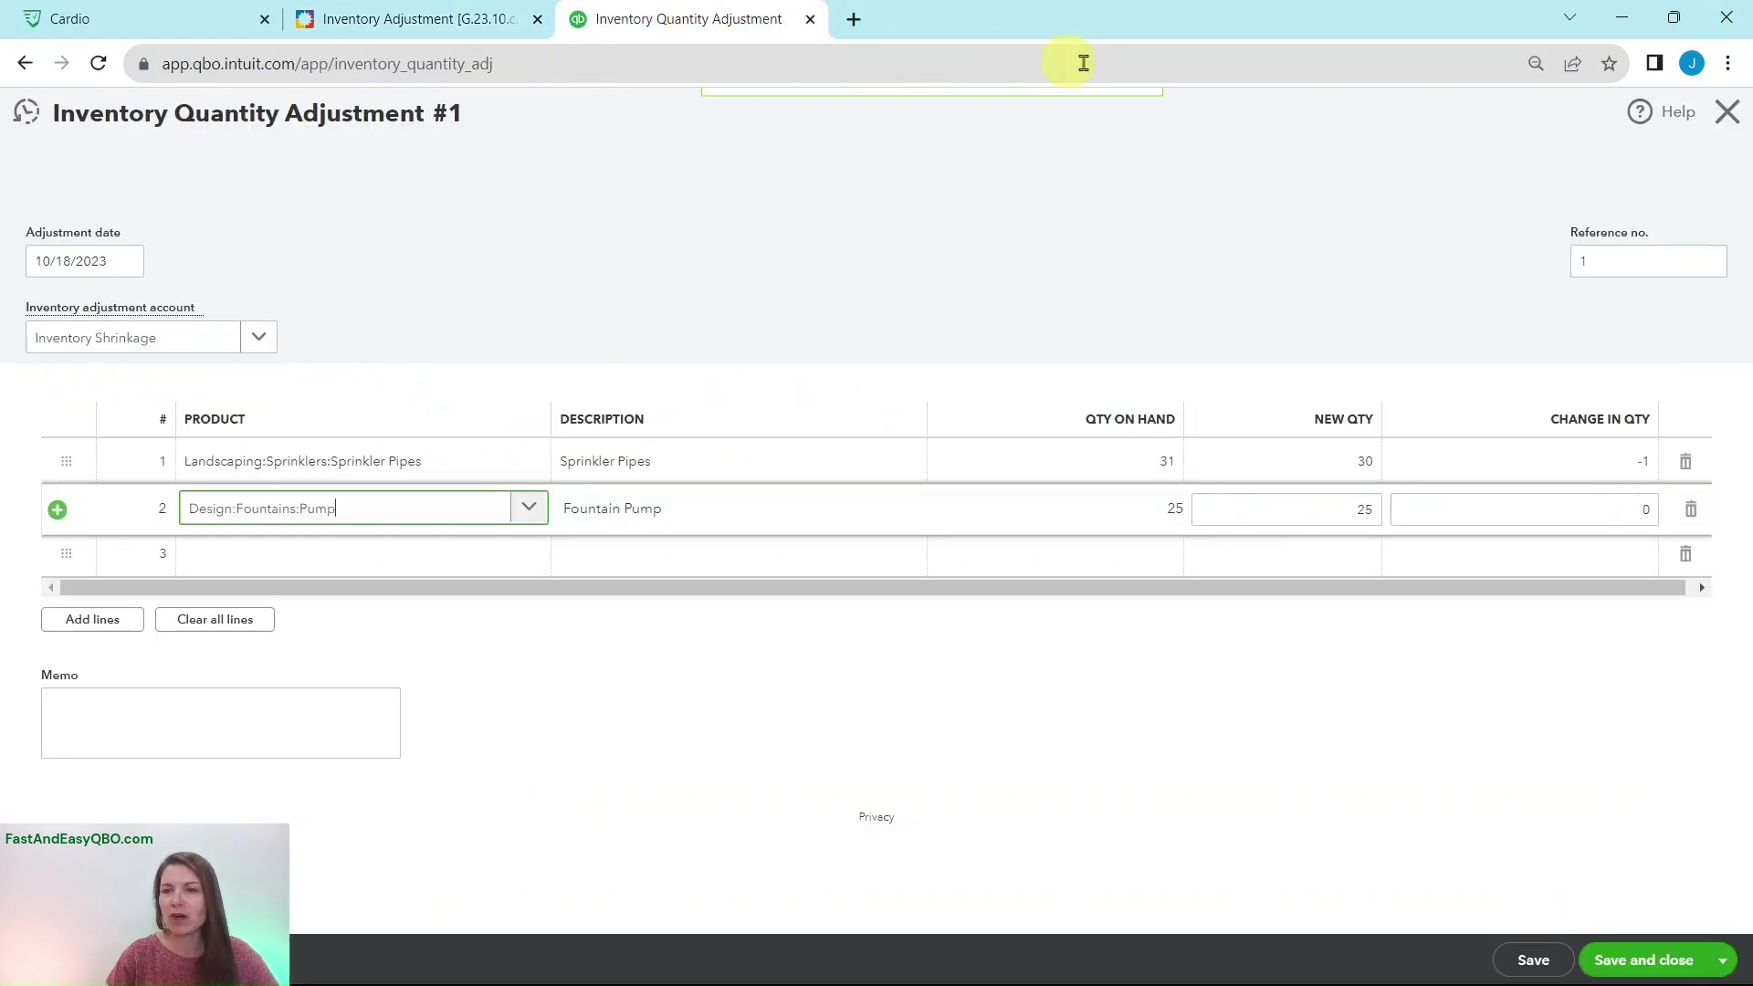
left_click(1631, 508)
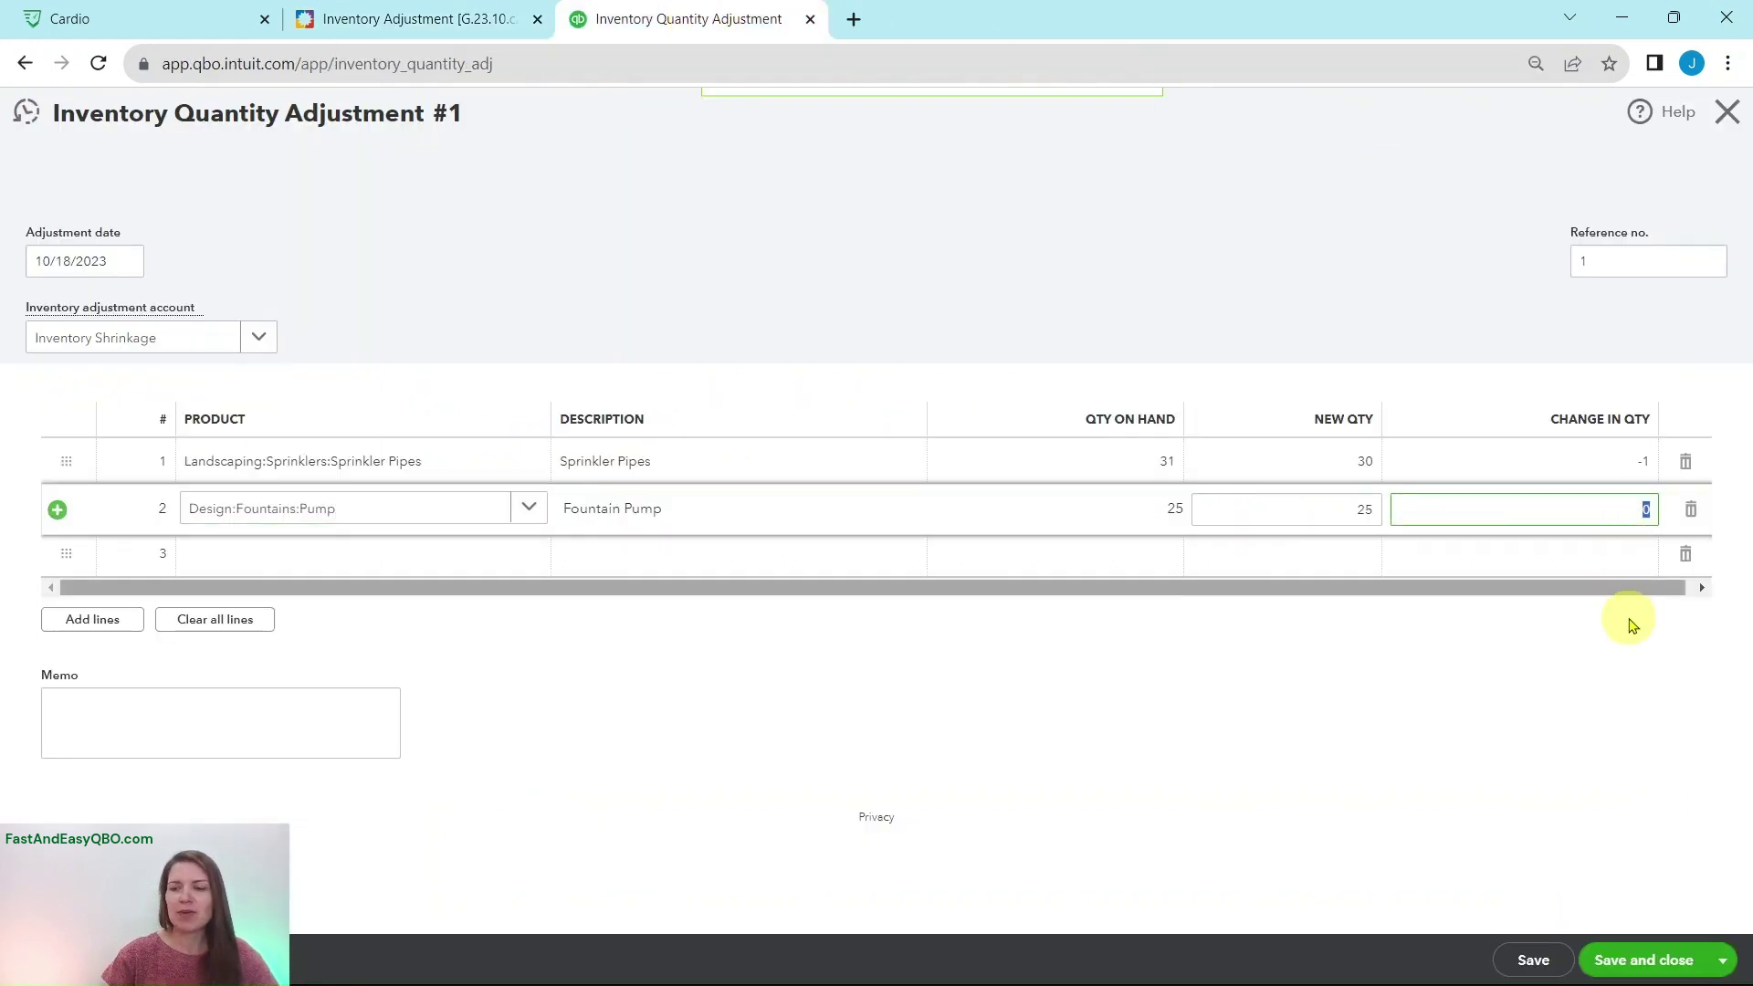
type("-4")
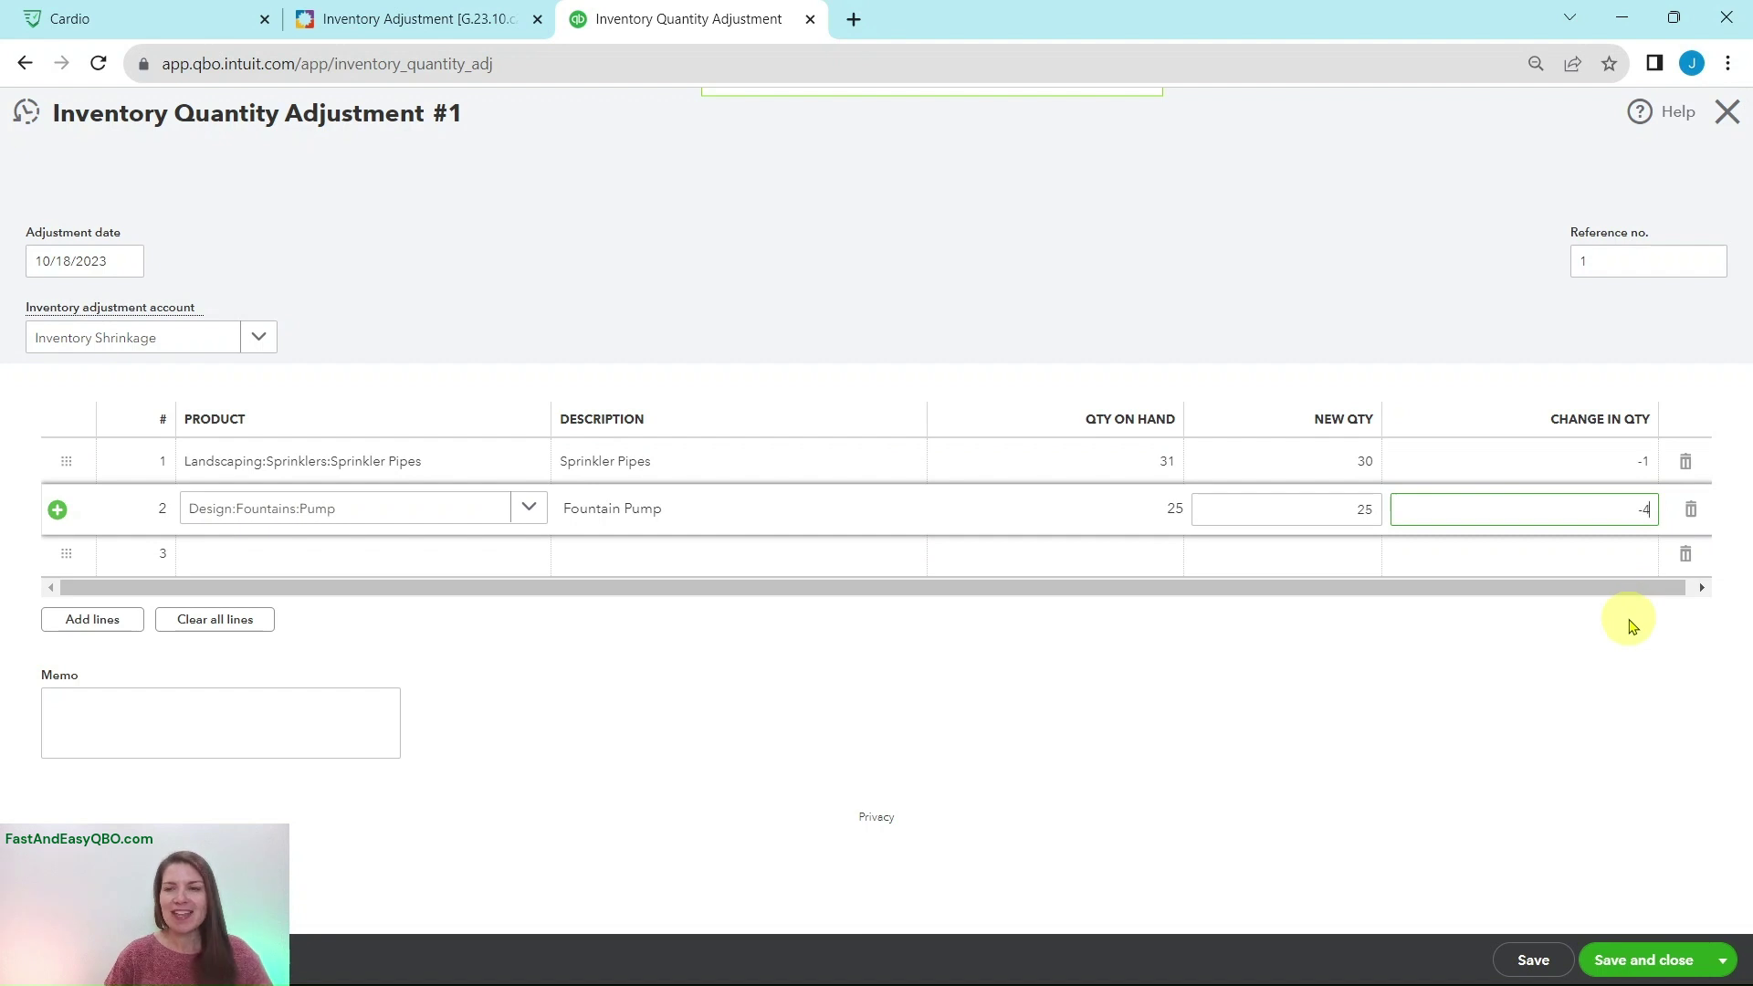
key("Tab")
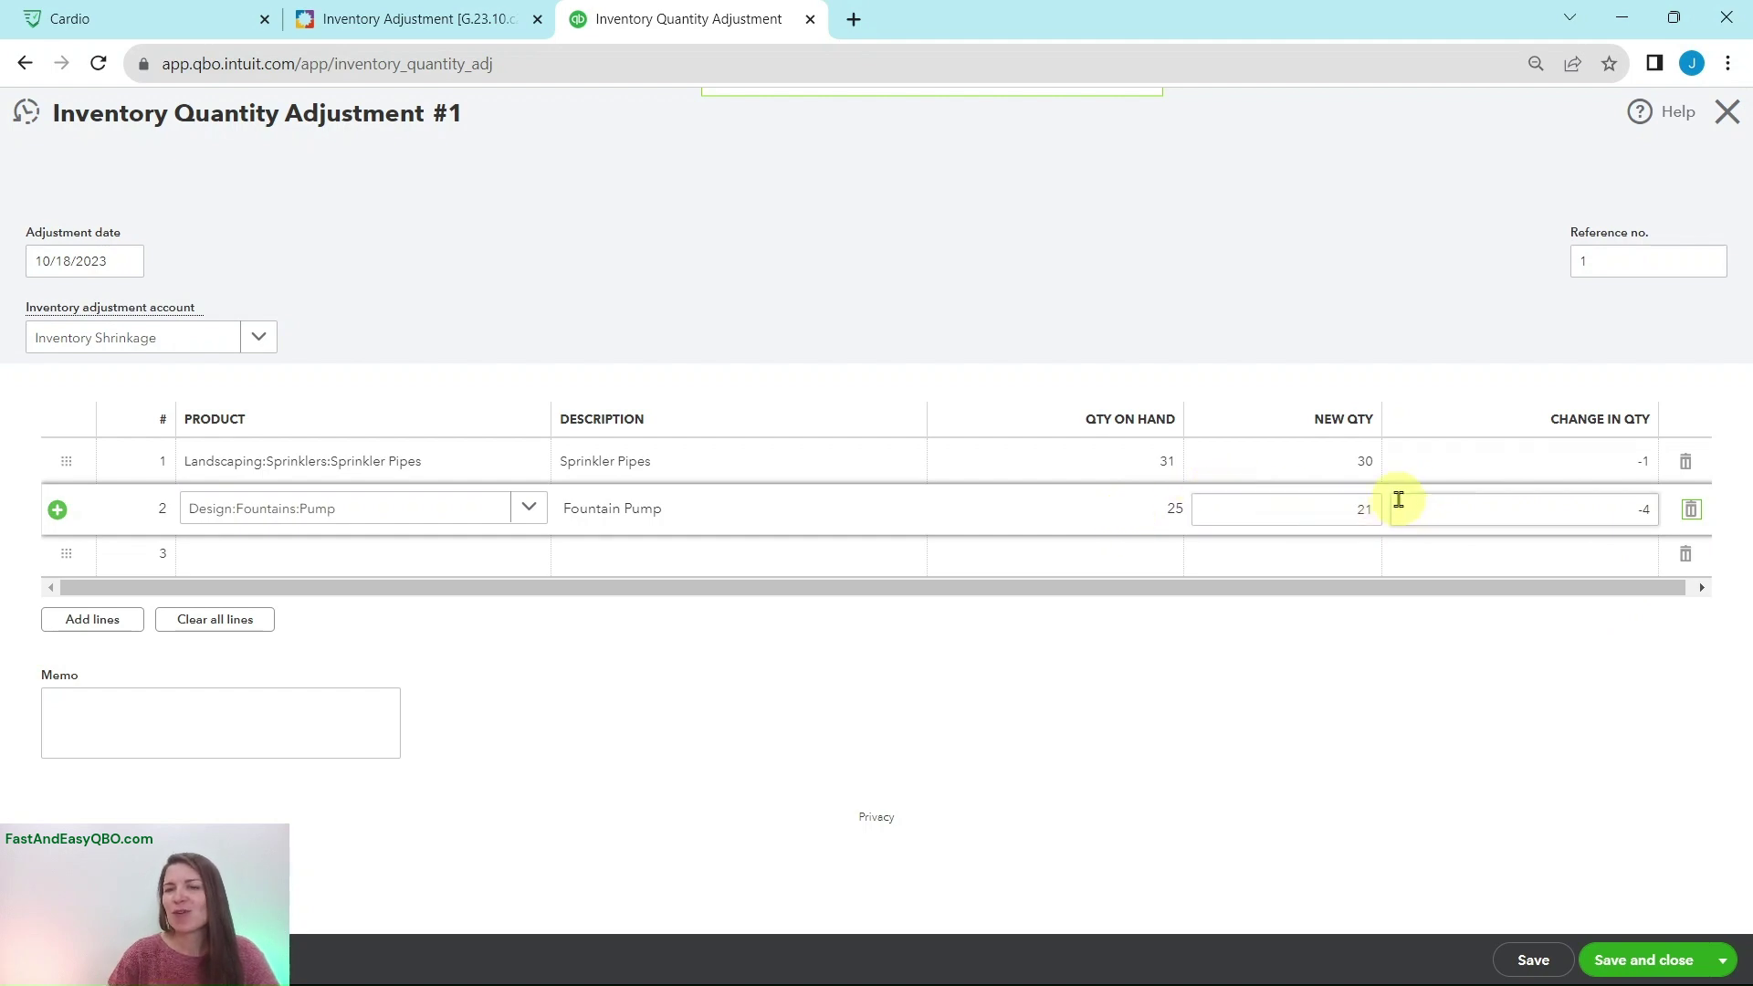
left_click(453, 19)
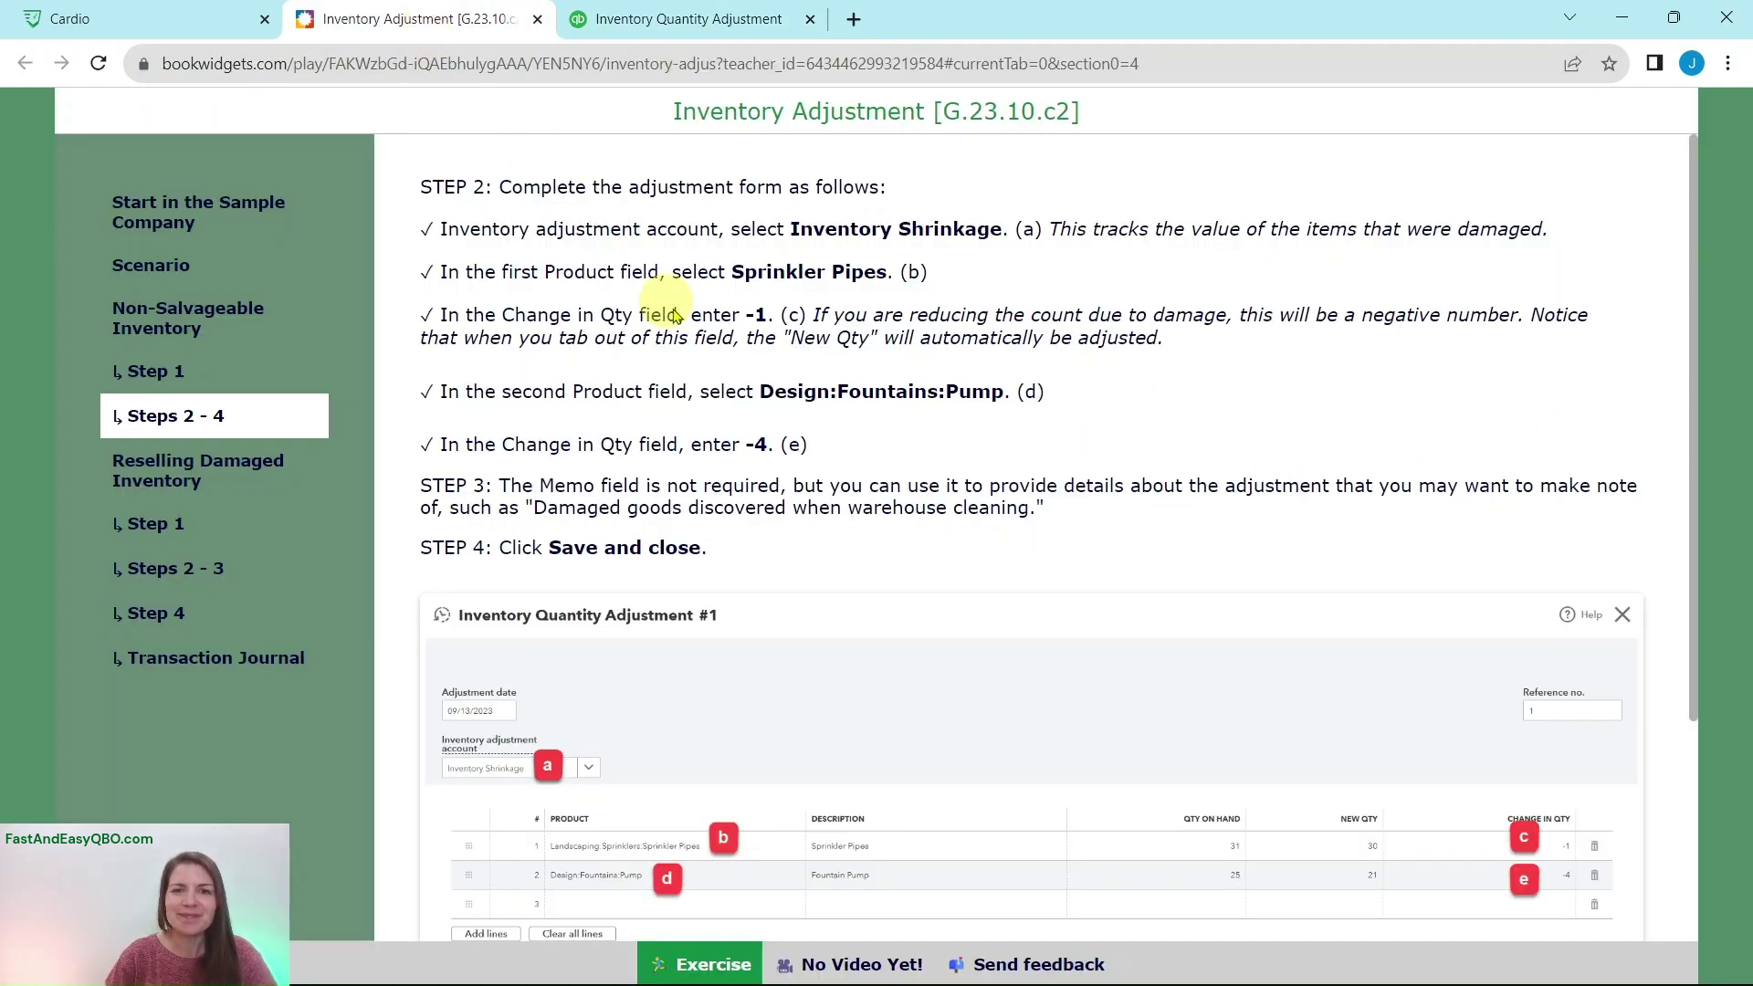
scroll(695, 469, "down", 1)
scroll(705, 457, "down", 1)
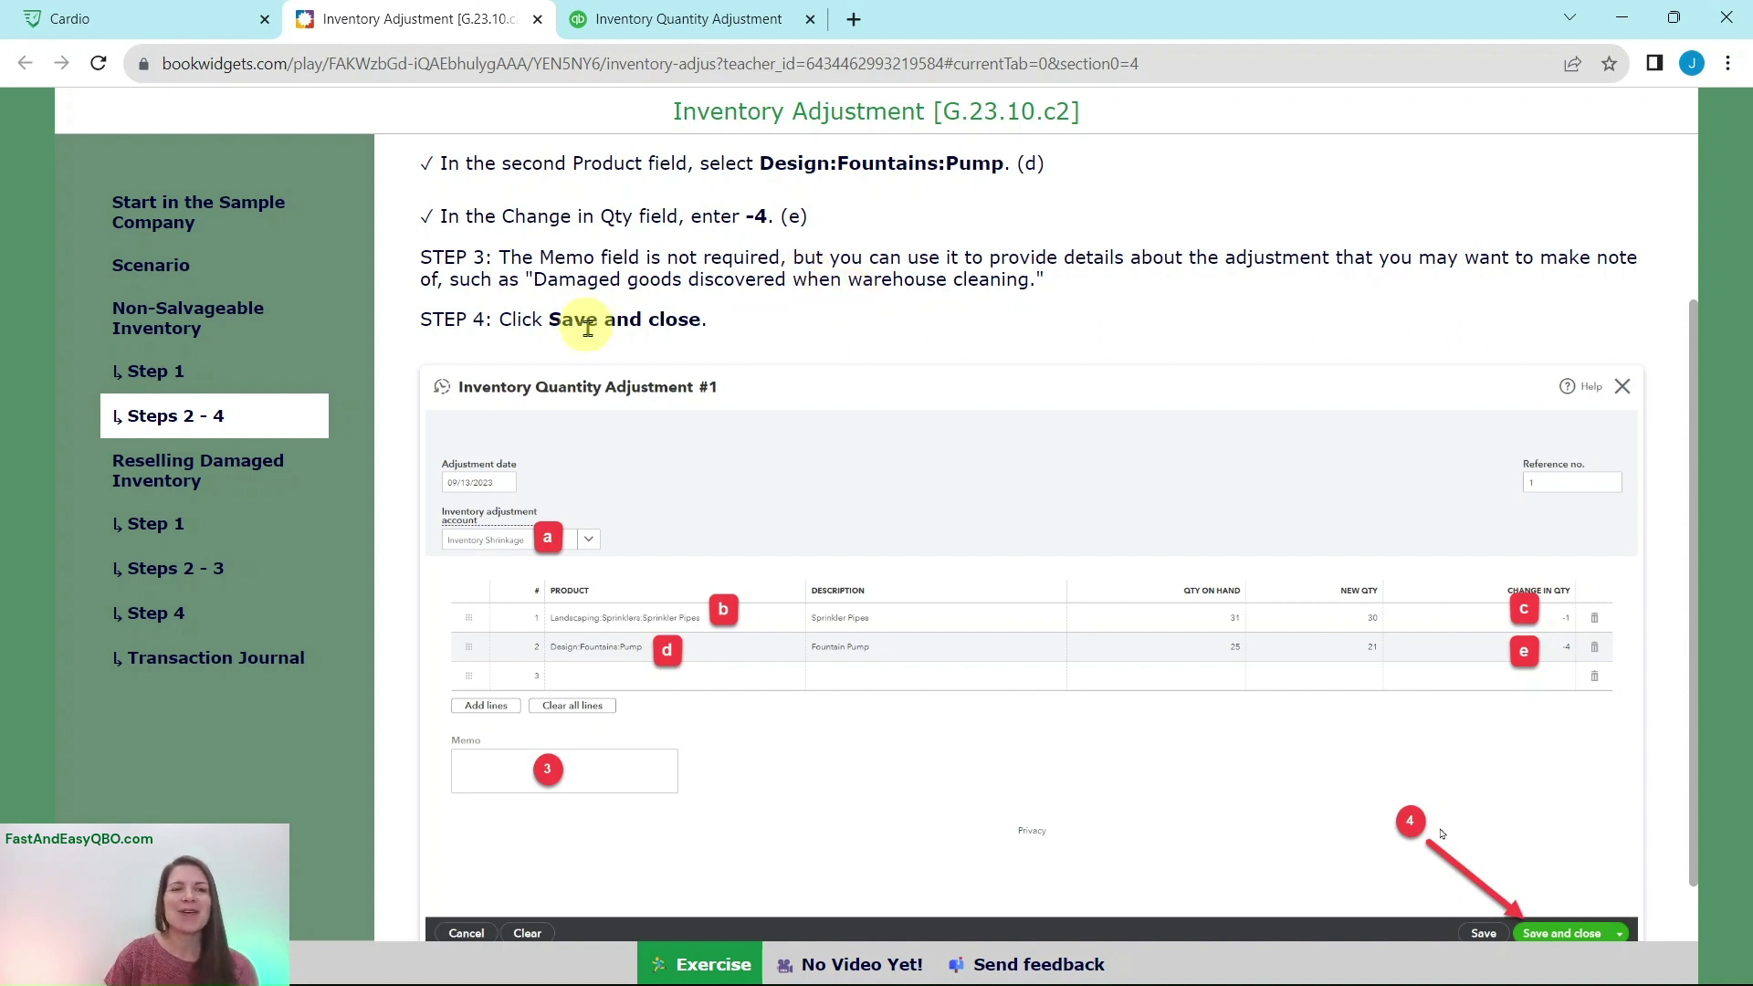
Step: Save and close Adjustment 1 with its Sprinkler Pipes and Pump lines
left_click(705, 23)
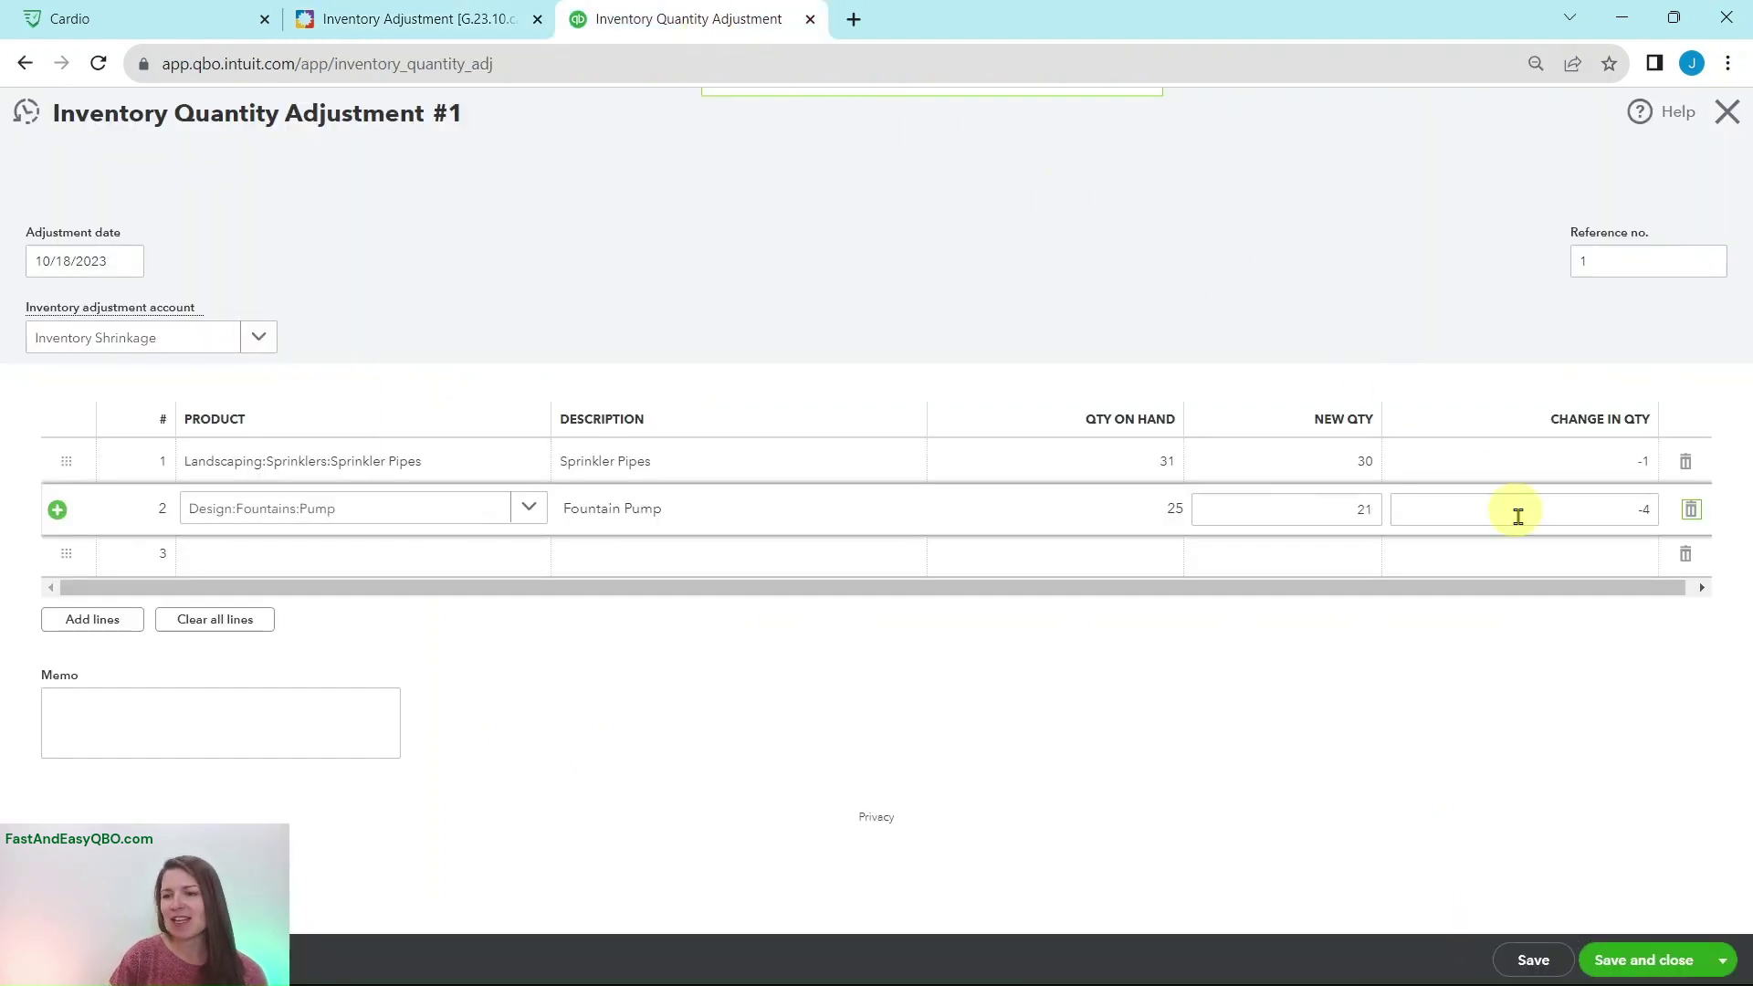
left_click(1647, 966)
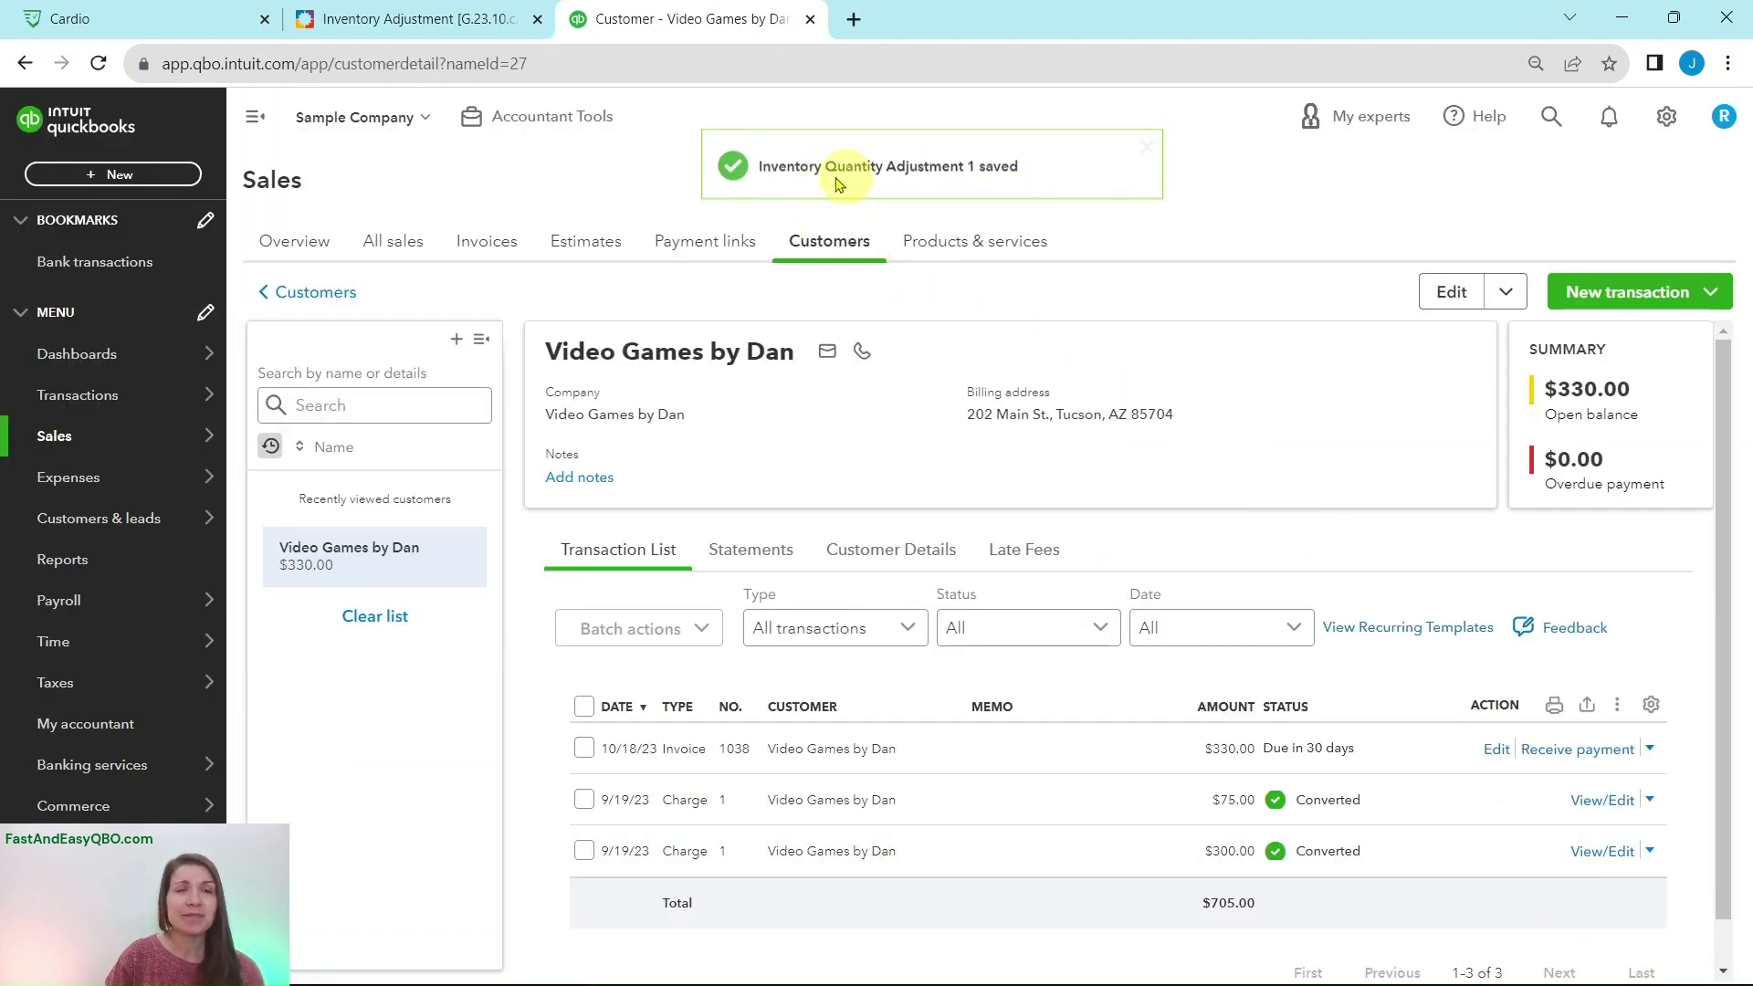
Step: Read the Reselling Damaged Inventory story and open its Step 1 instructions
left_click(452, 19)
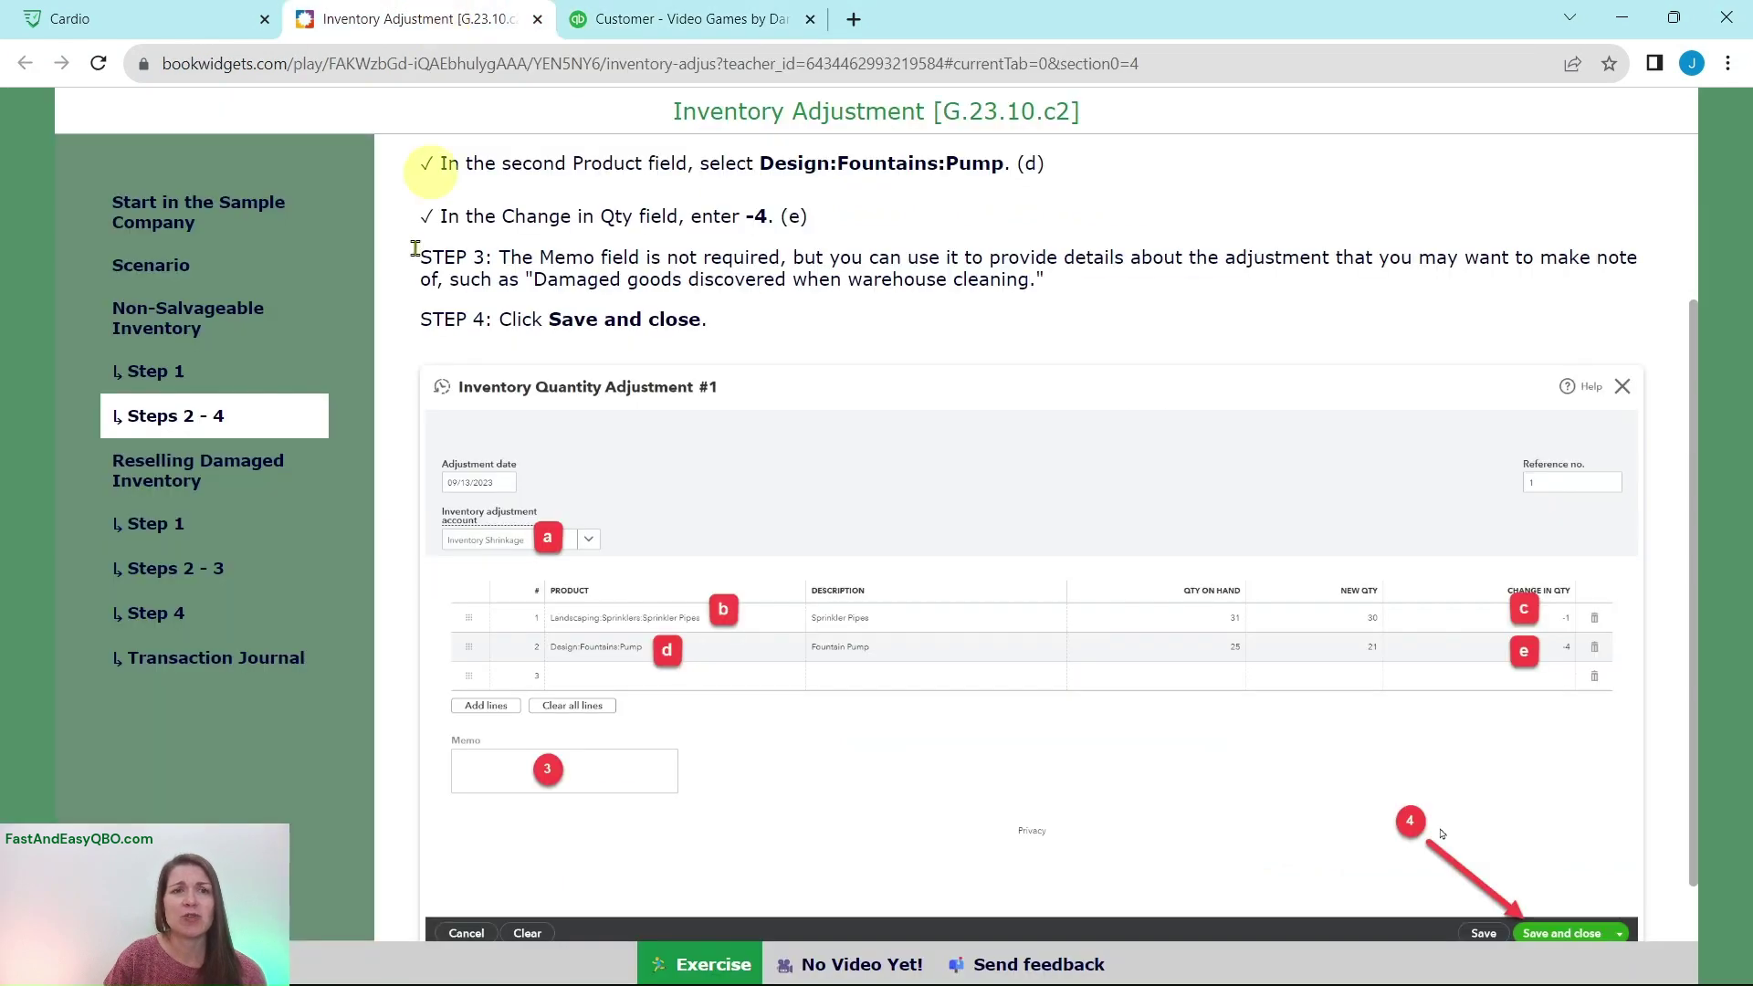
left_click(190, 474)
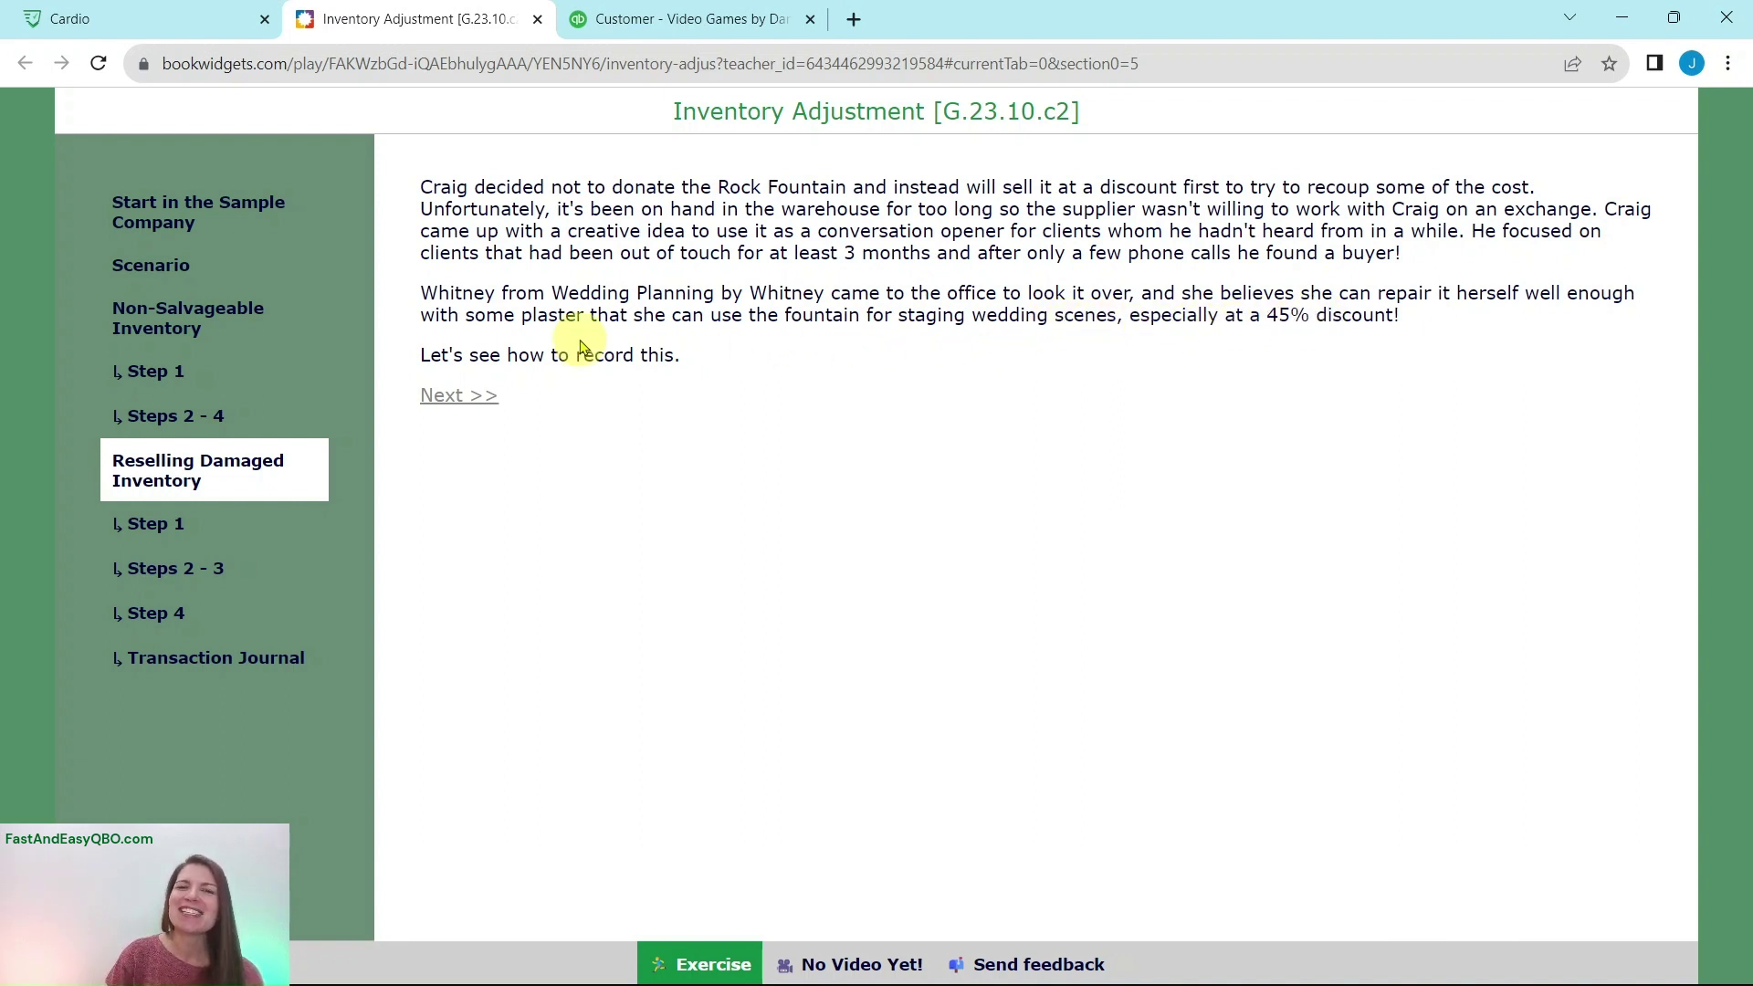
left_click(151, 527)
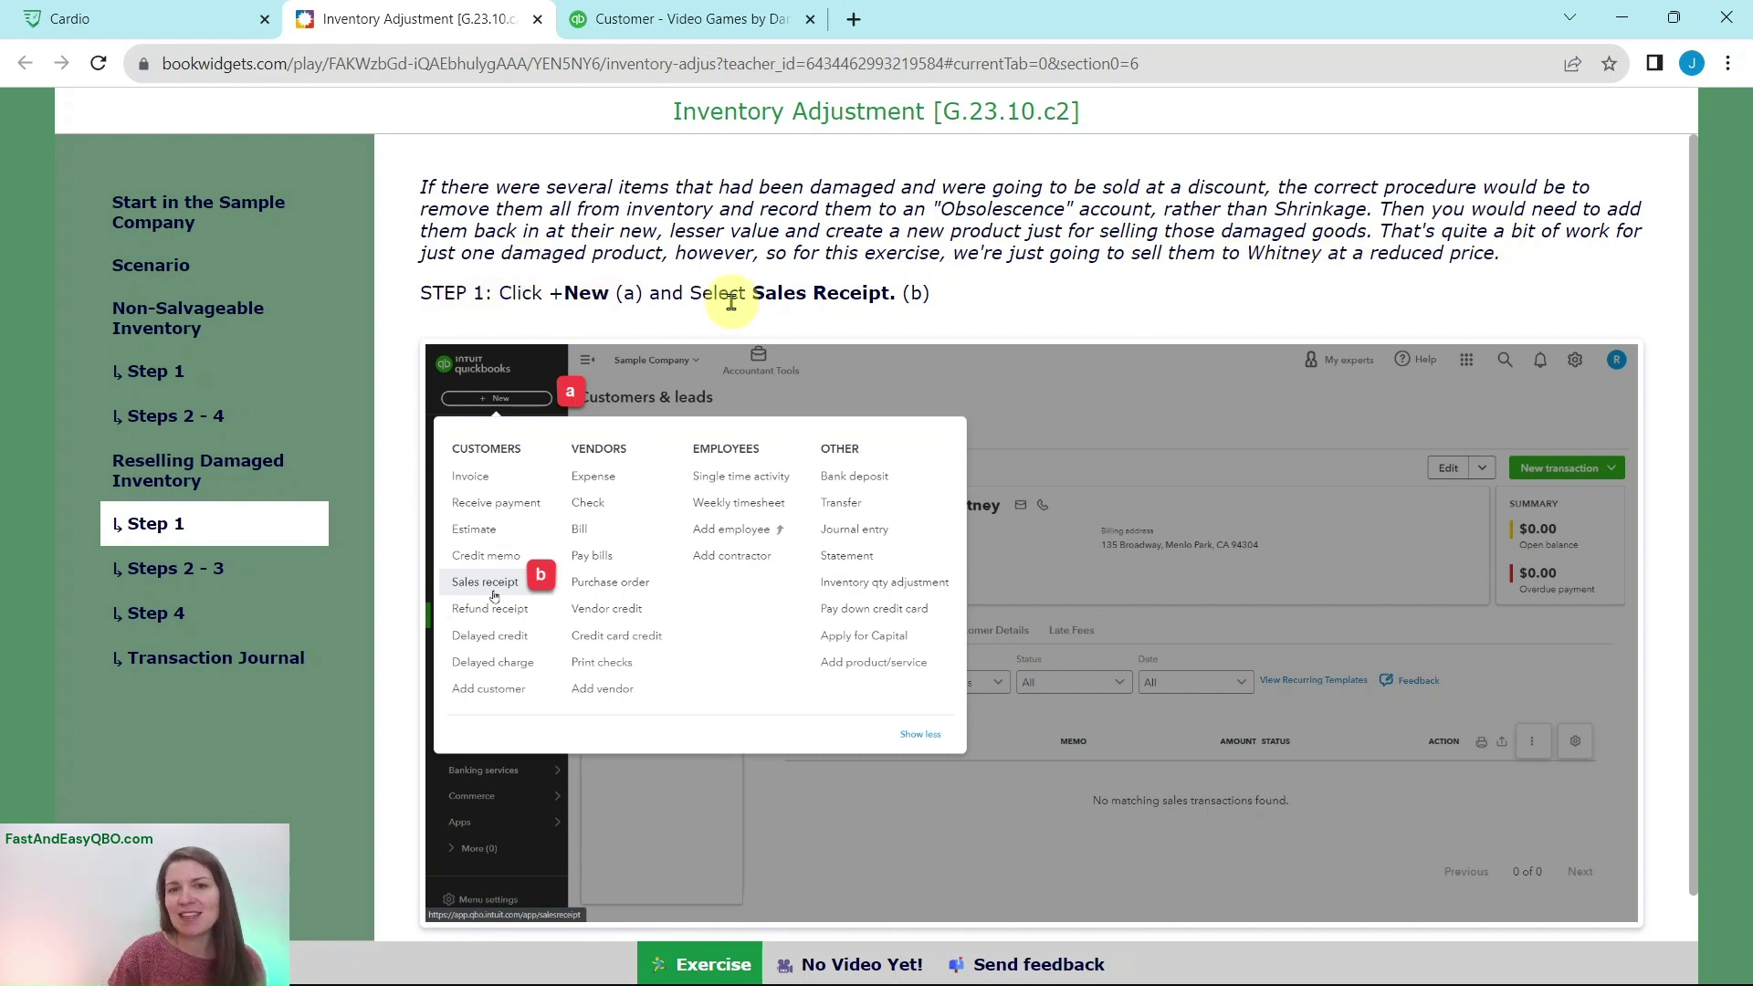
Step: Open a blank Sales Receipt in QuickBooks and the tutorial's Steps 2–3 instructions
left_click(697, 19)
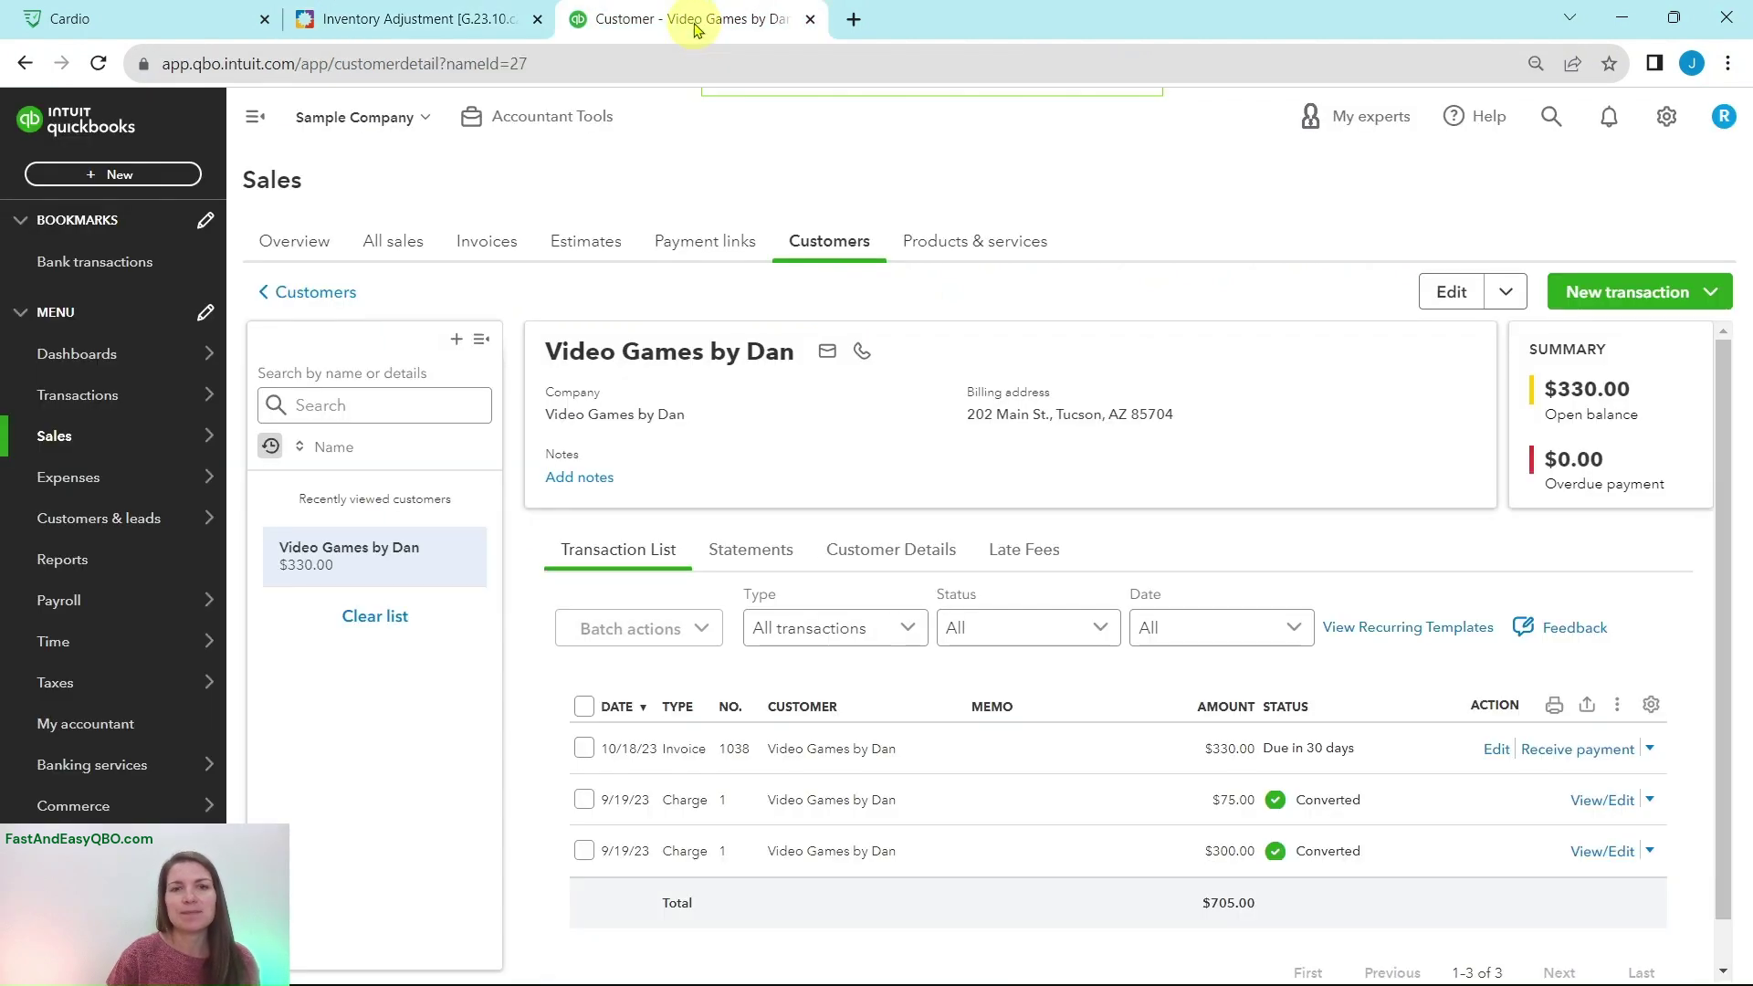
left_click(121, 175)
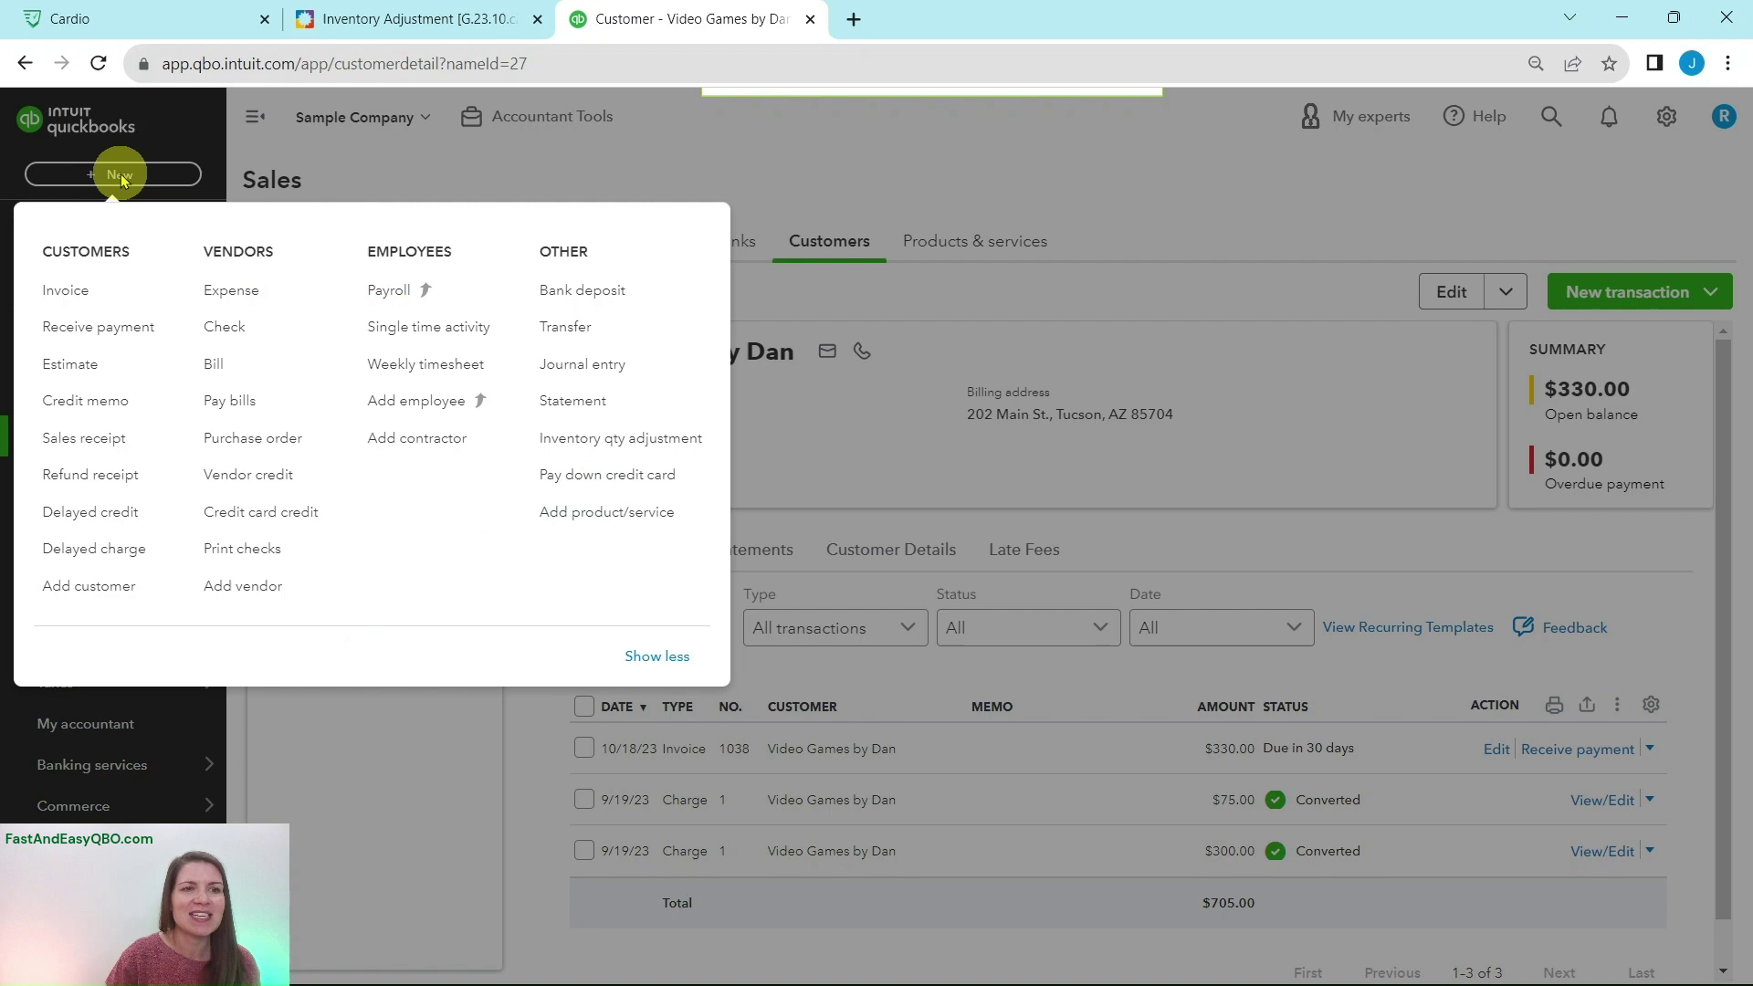
left_click(62, 443)
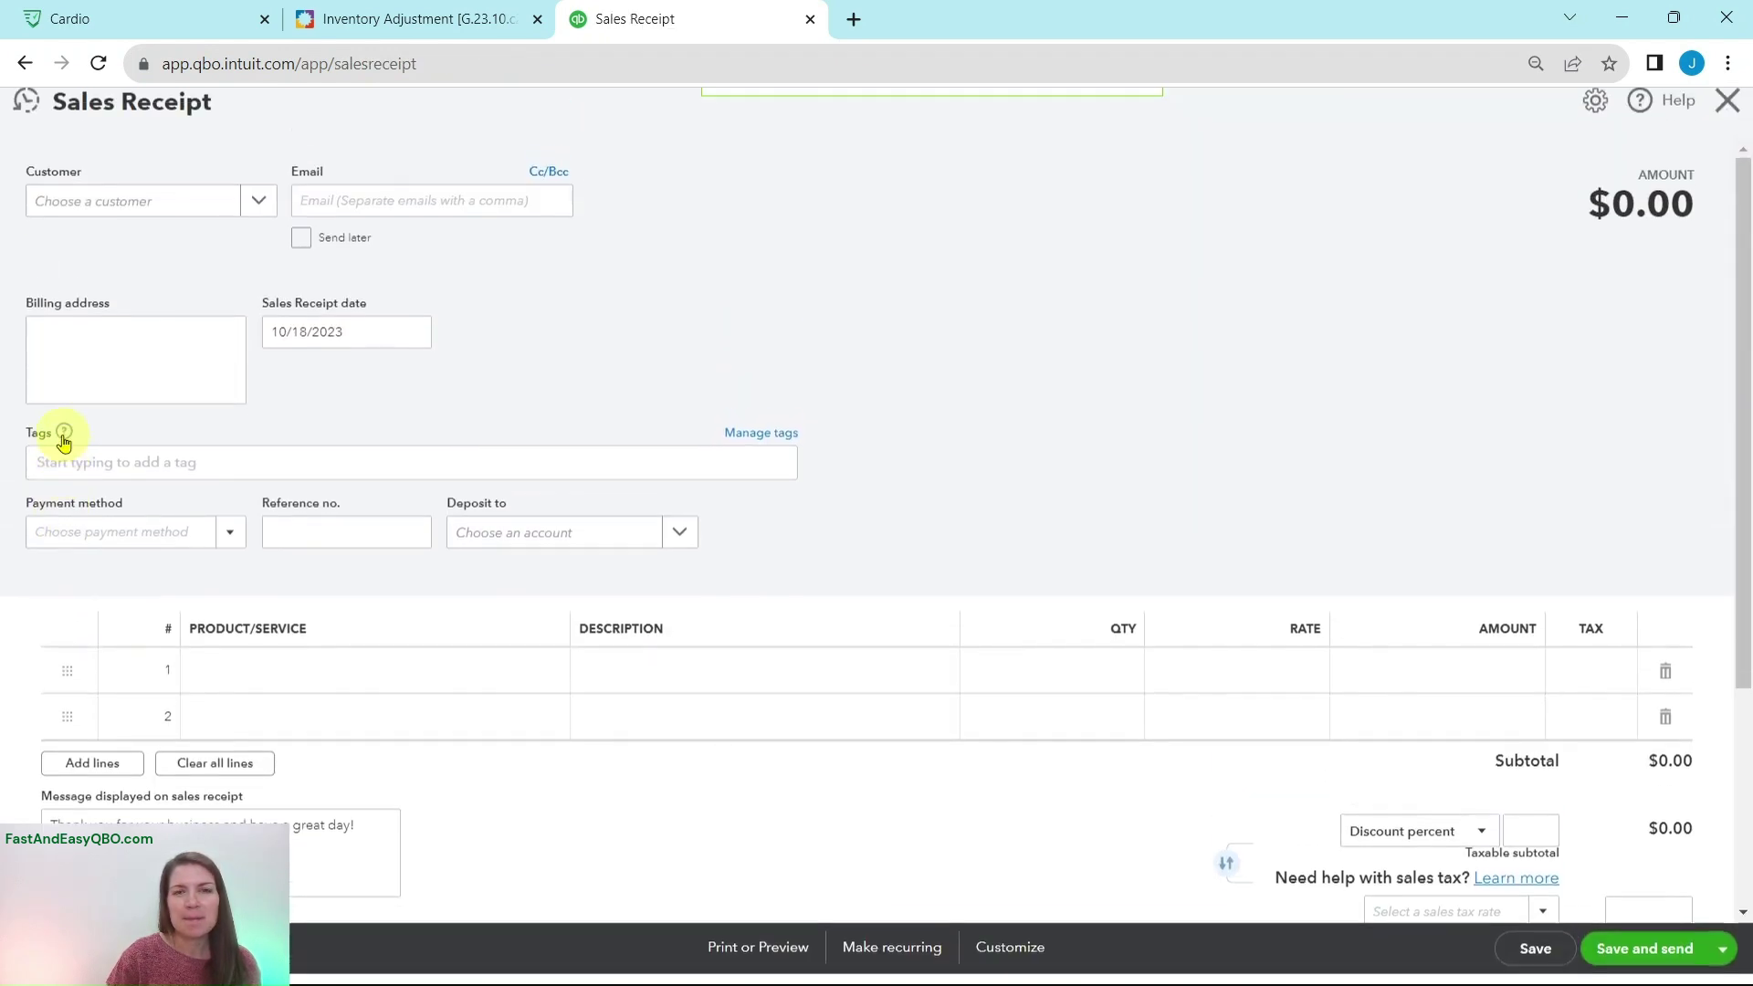
left_click(437, 37)
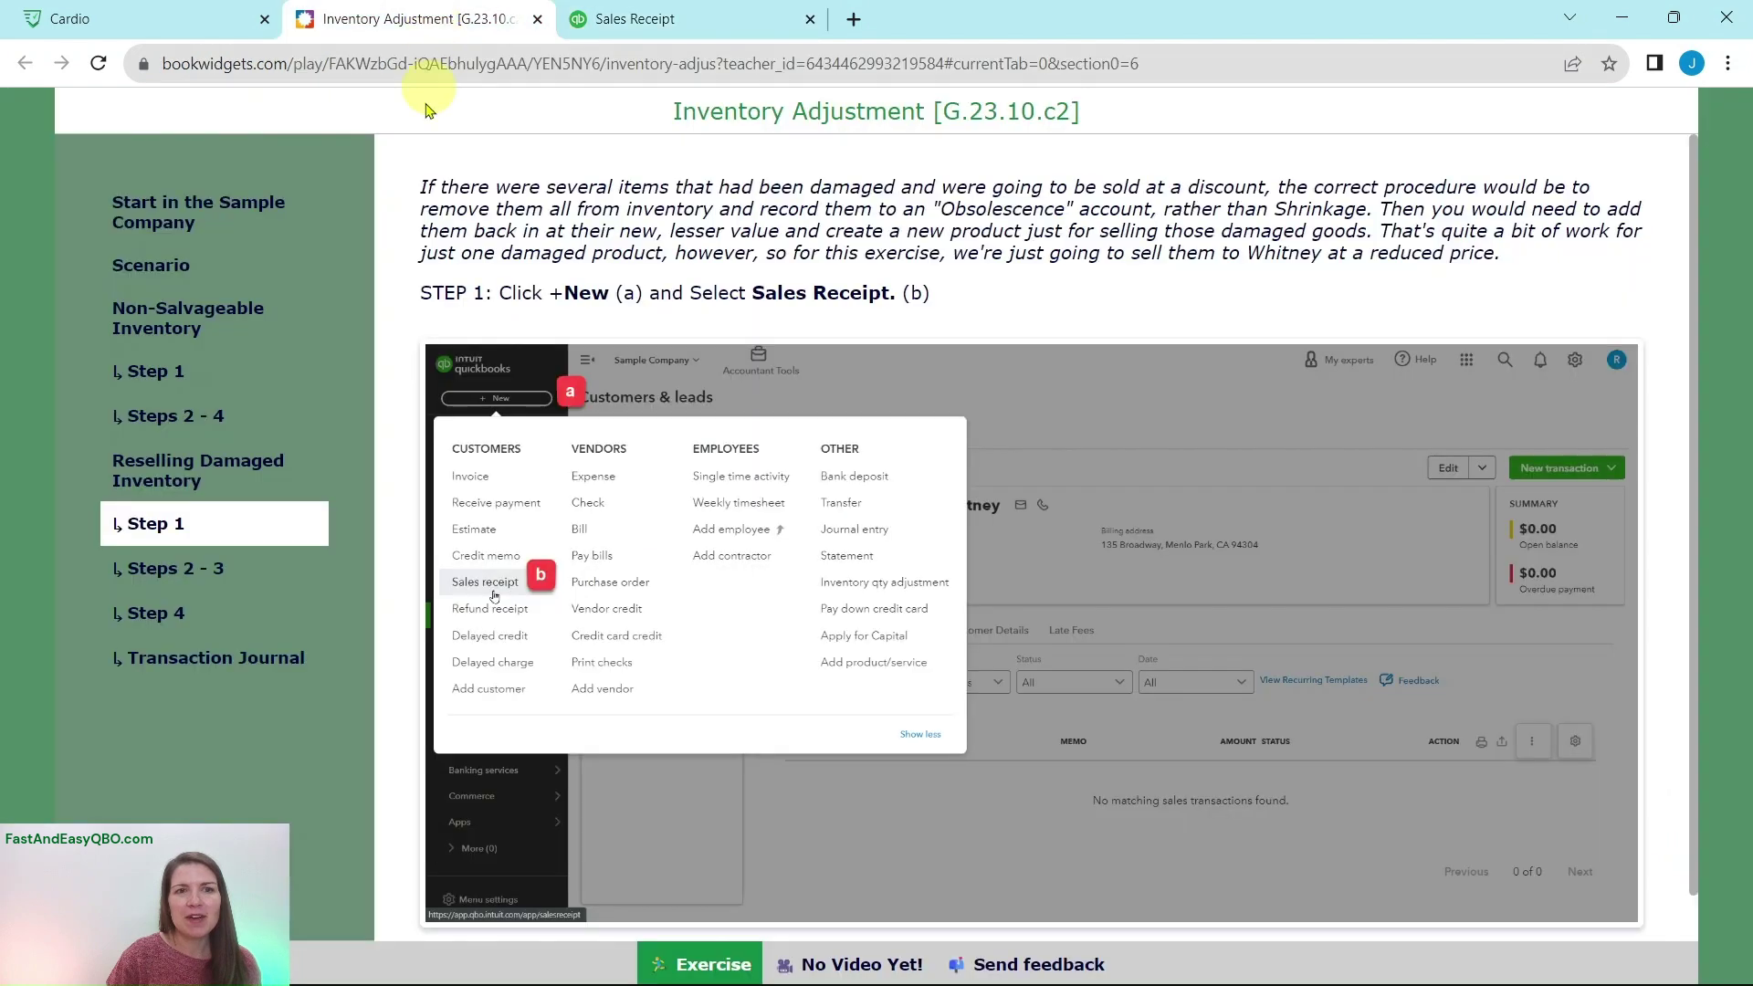
left_click(166, 566)
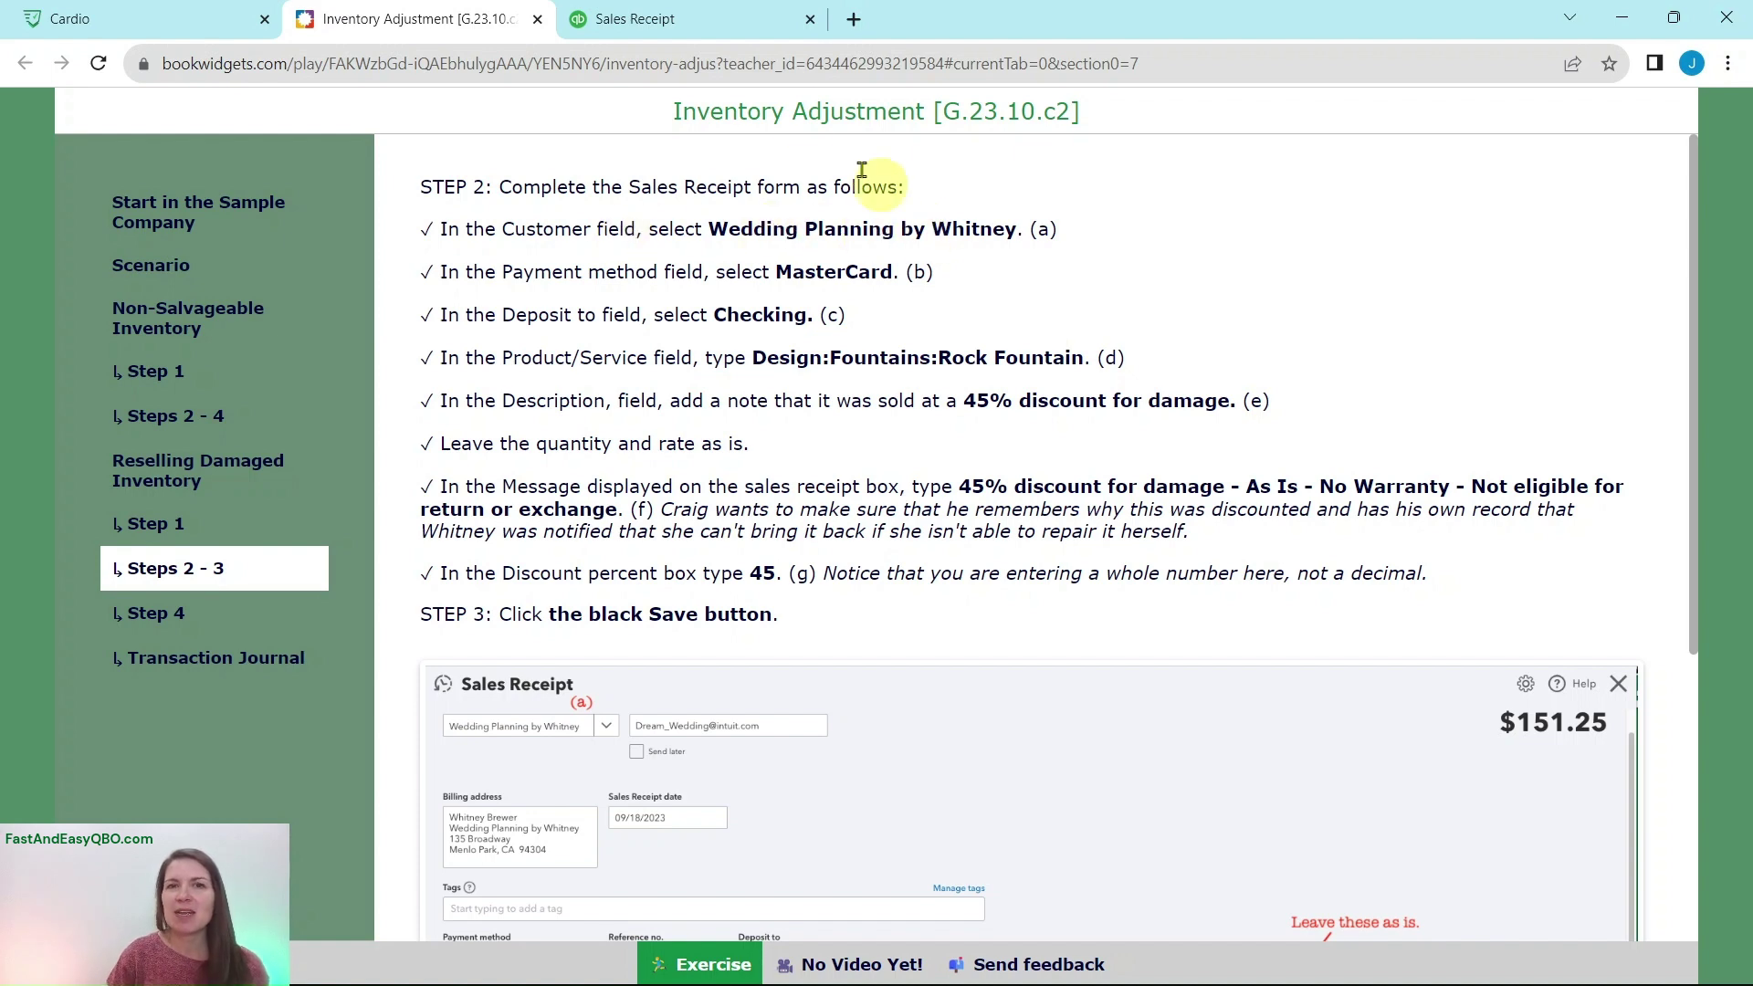
Step: Choose Wedding Planning by Whitney as the sales receipt's customer
left_click(702, 28)
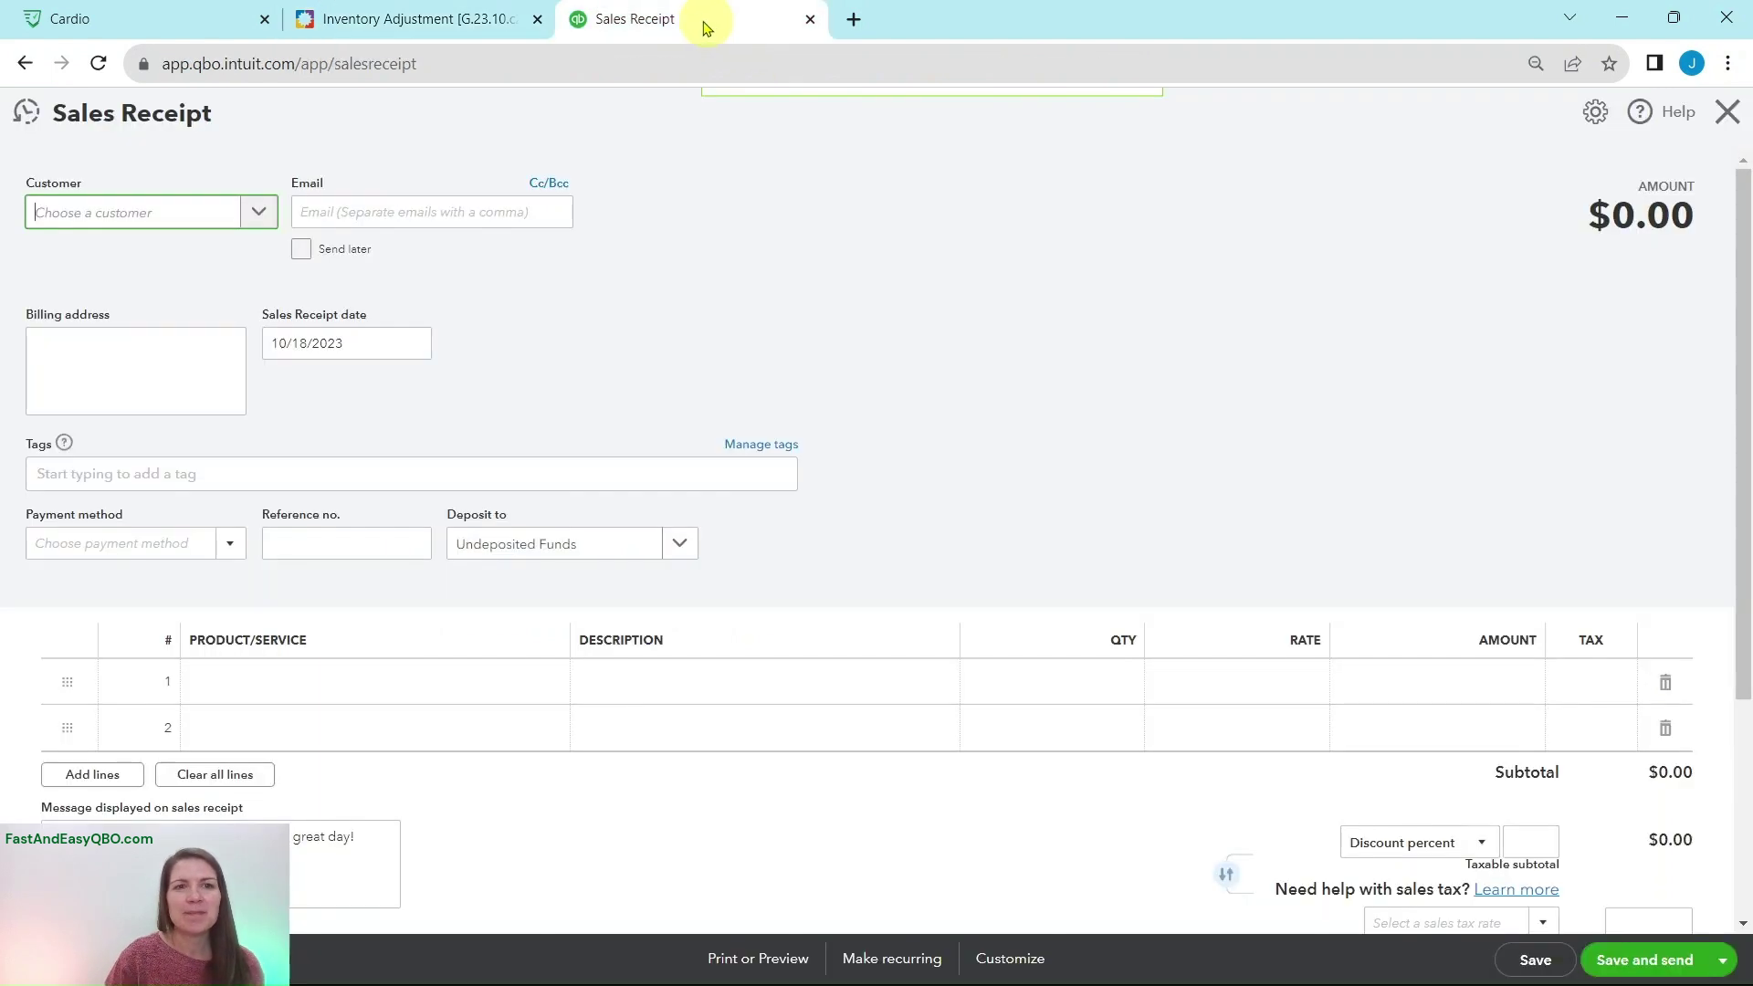
left_click(138, 212)
type("wedding")
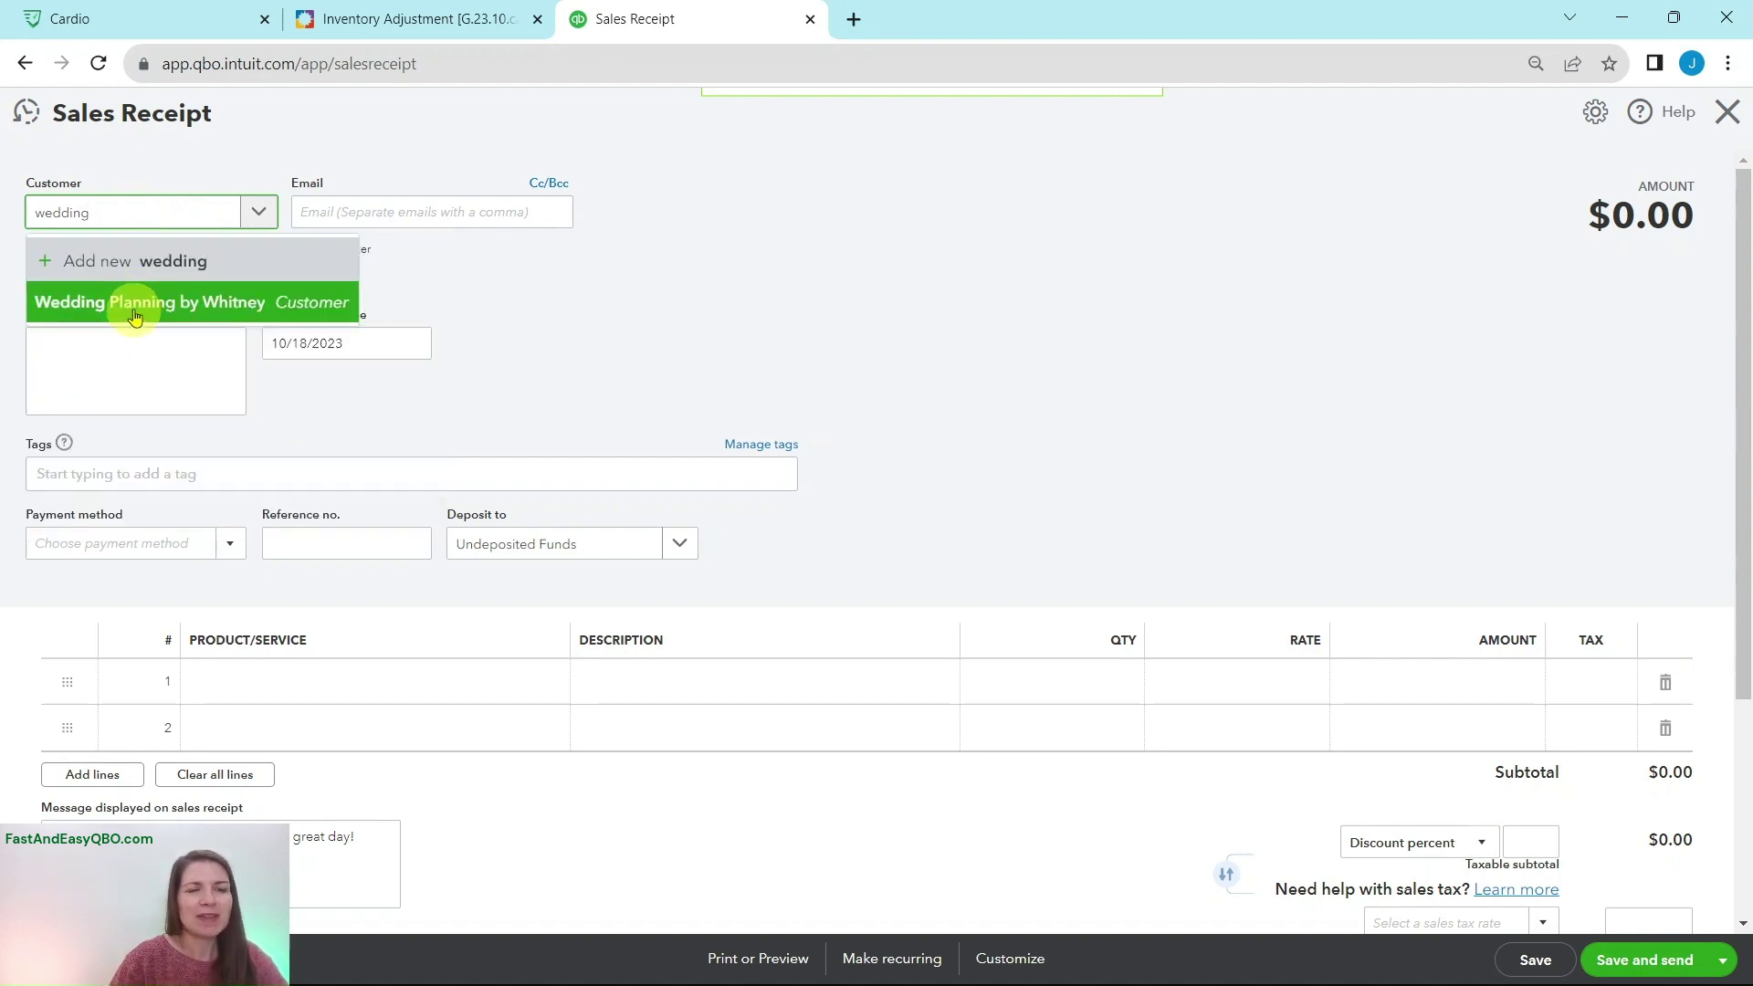
left_click(136, 304)
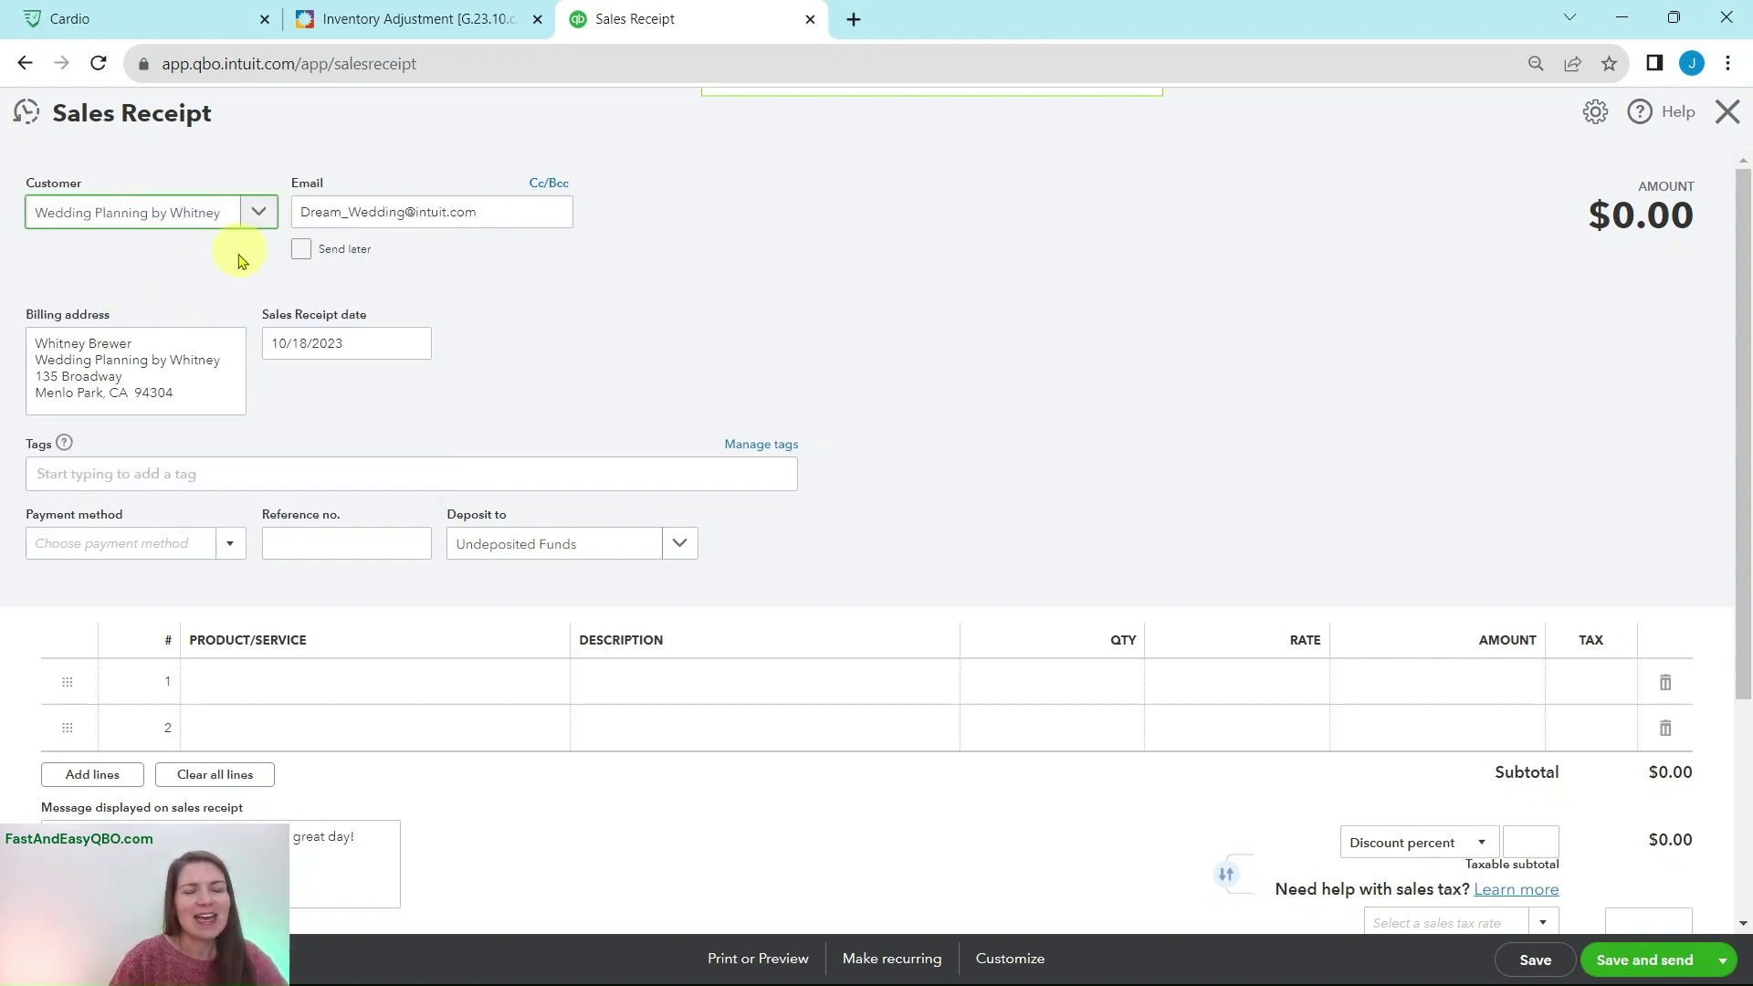
Step: Check the instructions, then set MasterCard as the payment method
left_click(394, 30)
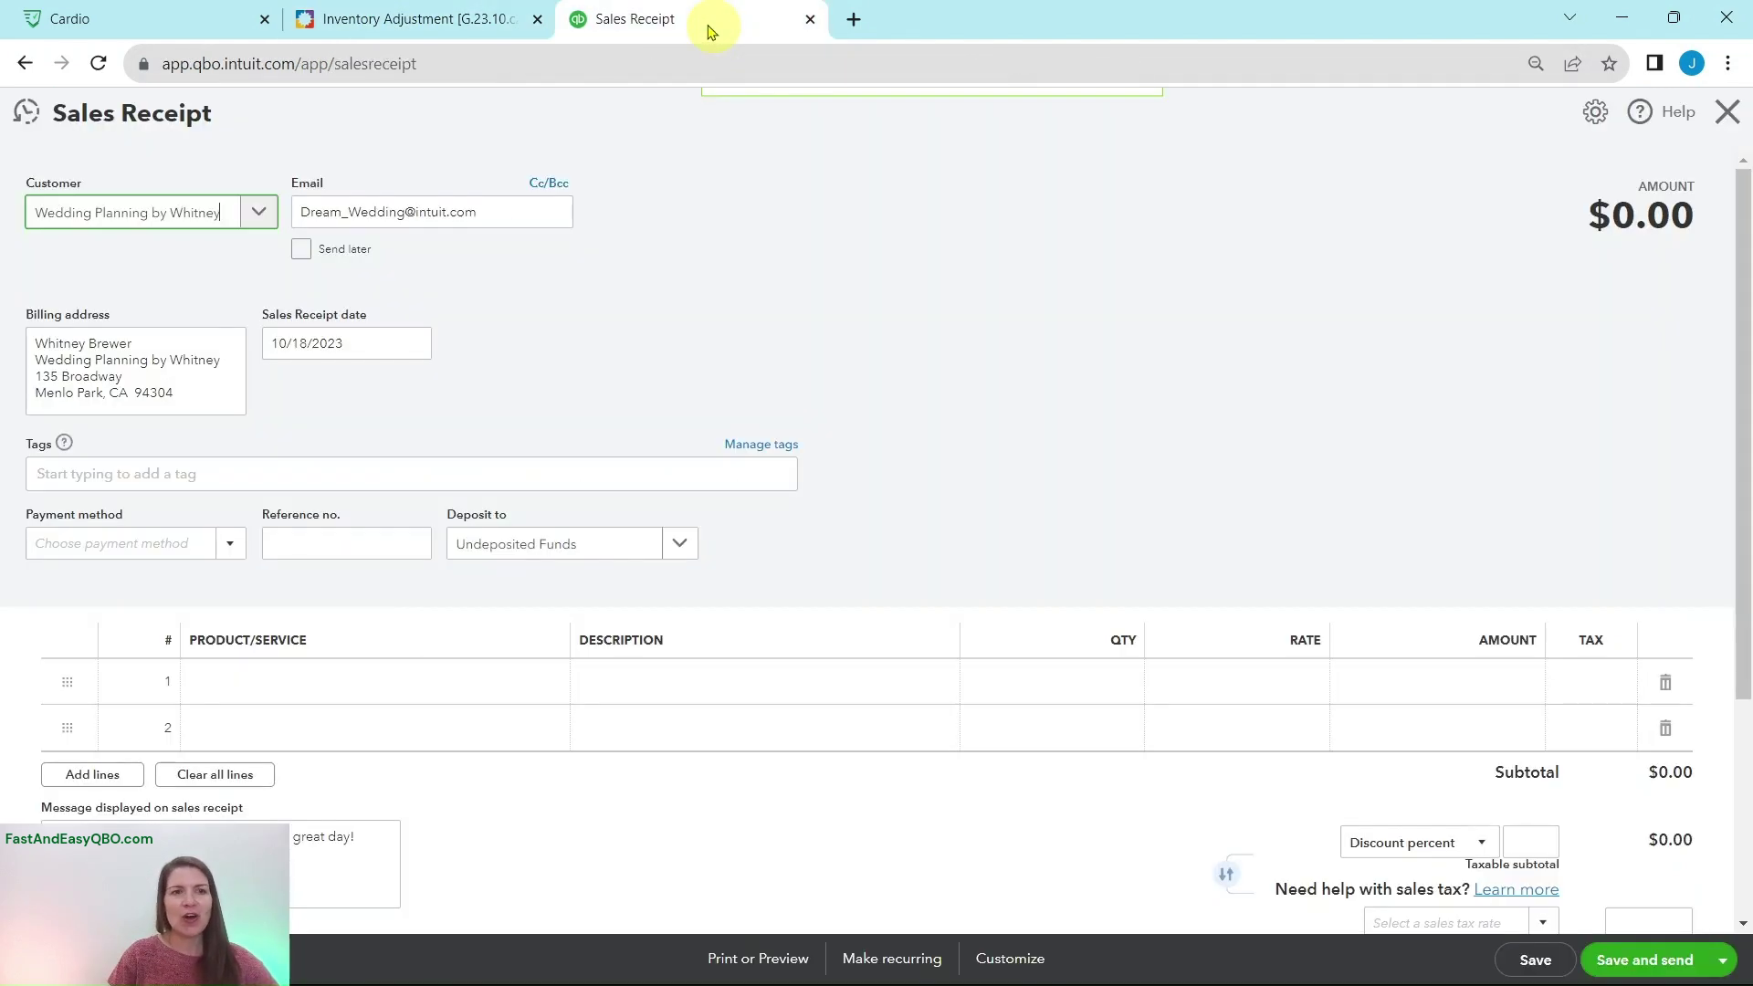
left_click(706, 21)
left_click(228, 548)
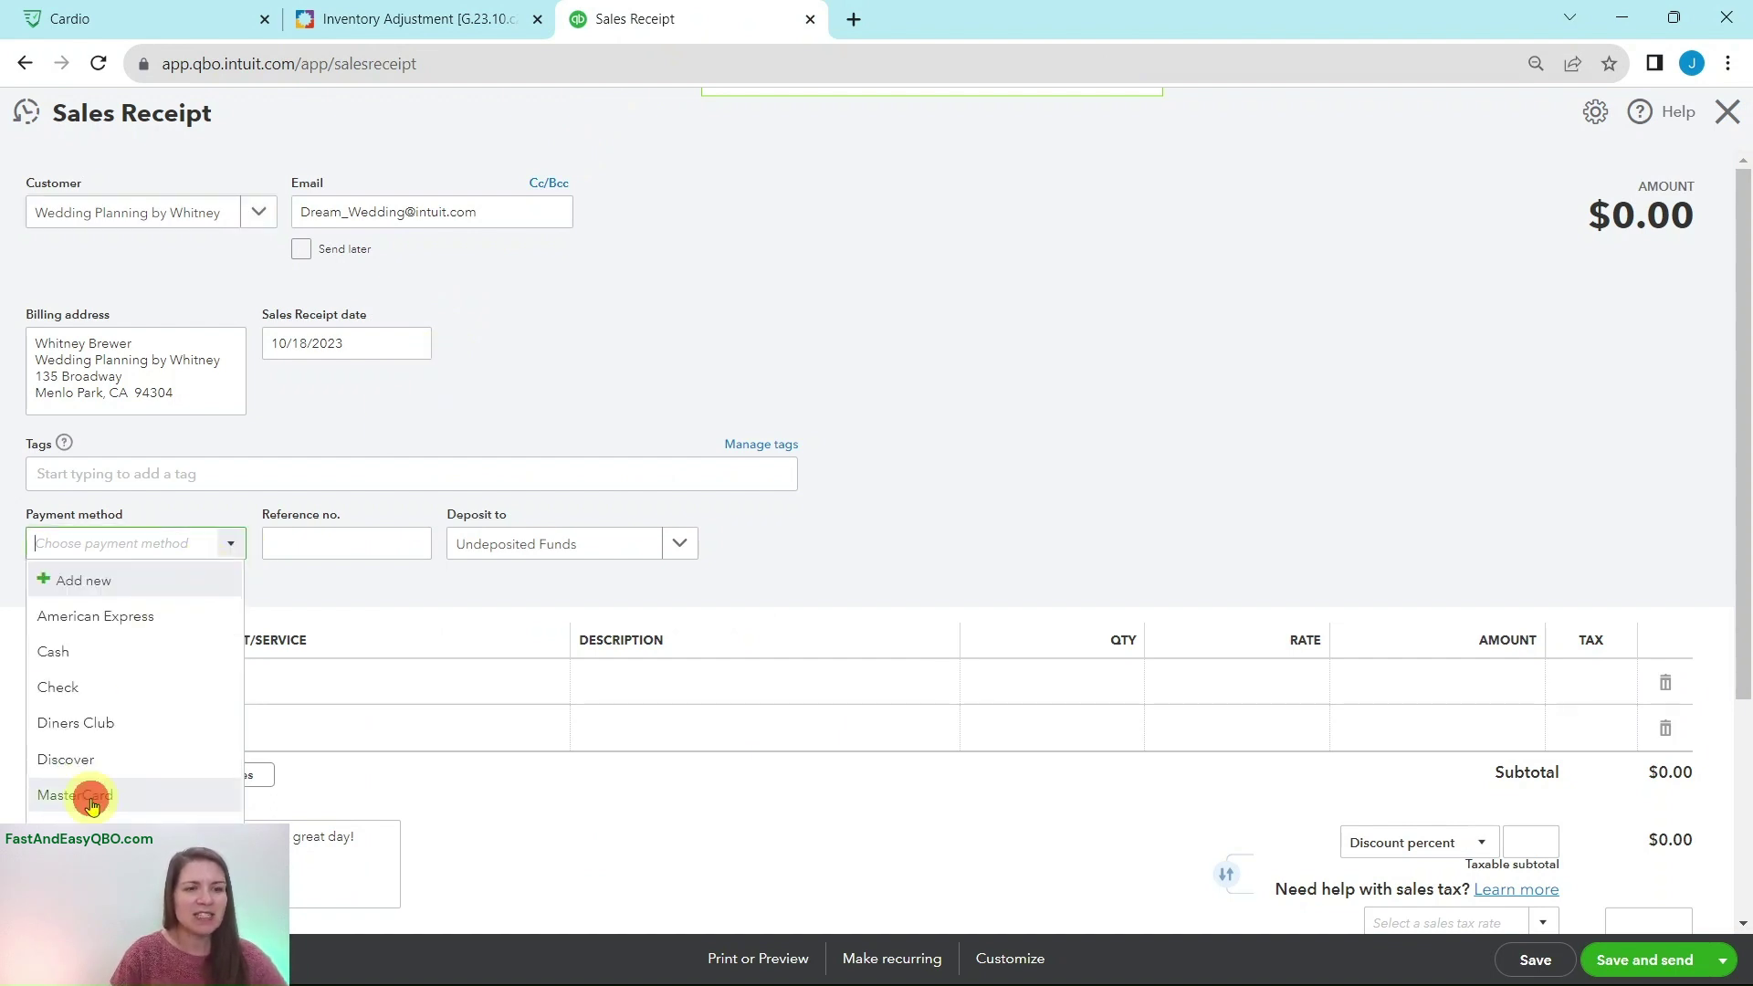
left_click(85, 794)
scroll(198, 538, "down", 2)
left_click(228, 228)
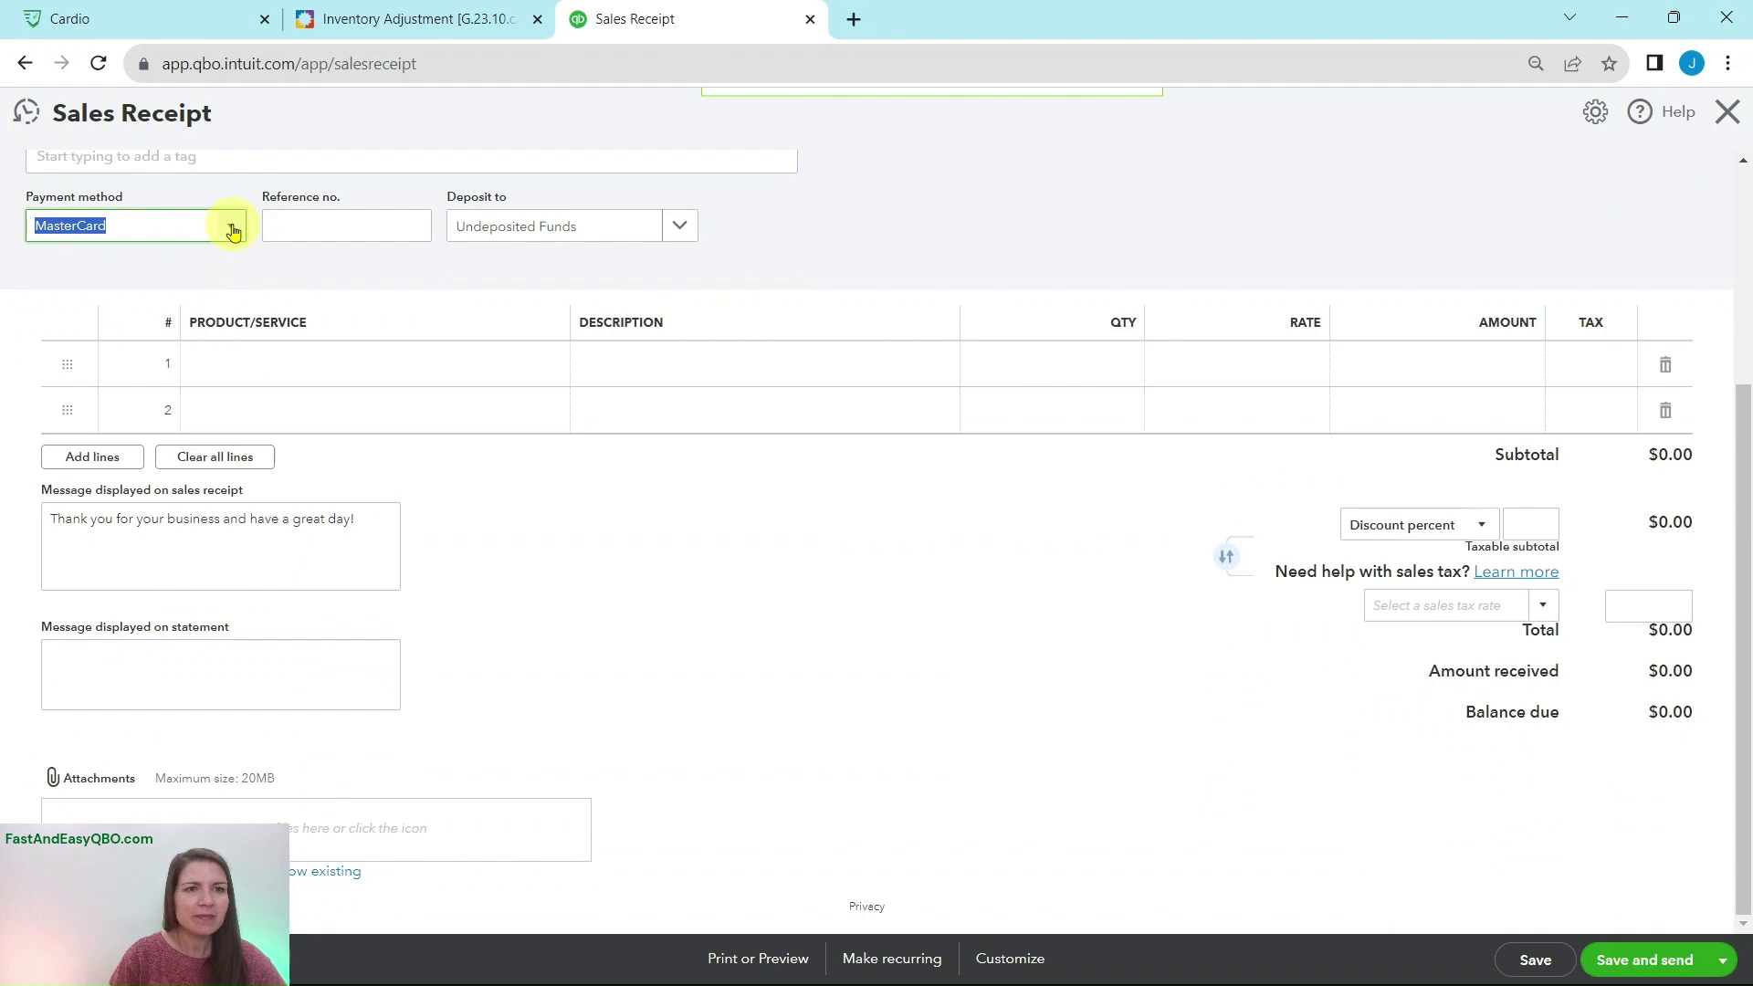
left_click(93, 477)
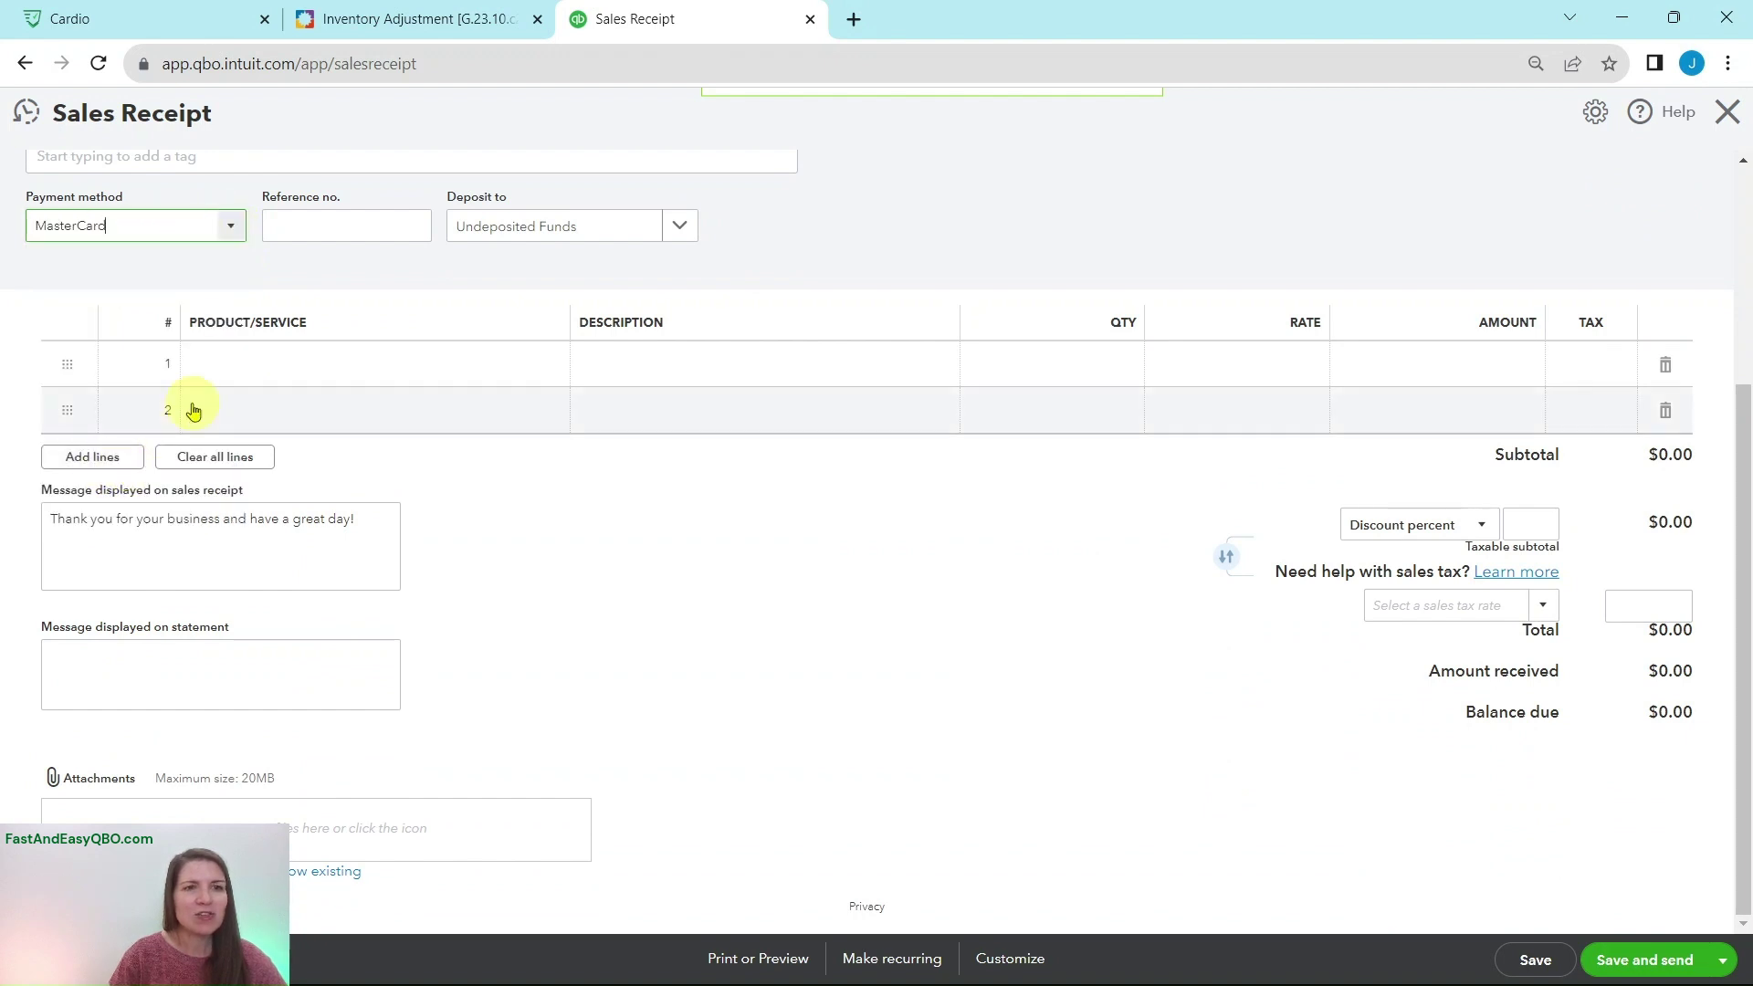
scroll(412, 284, "up", 2)
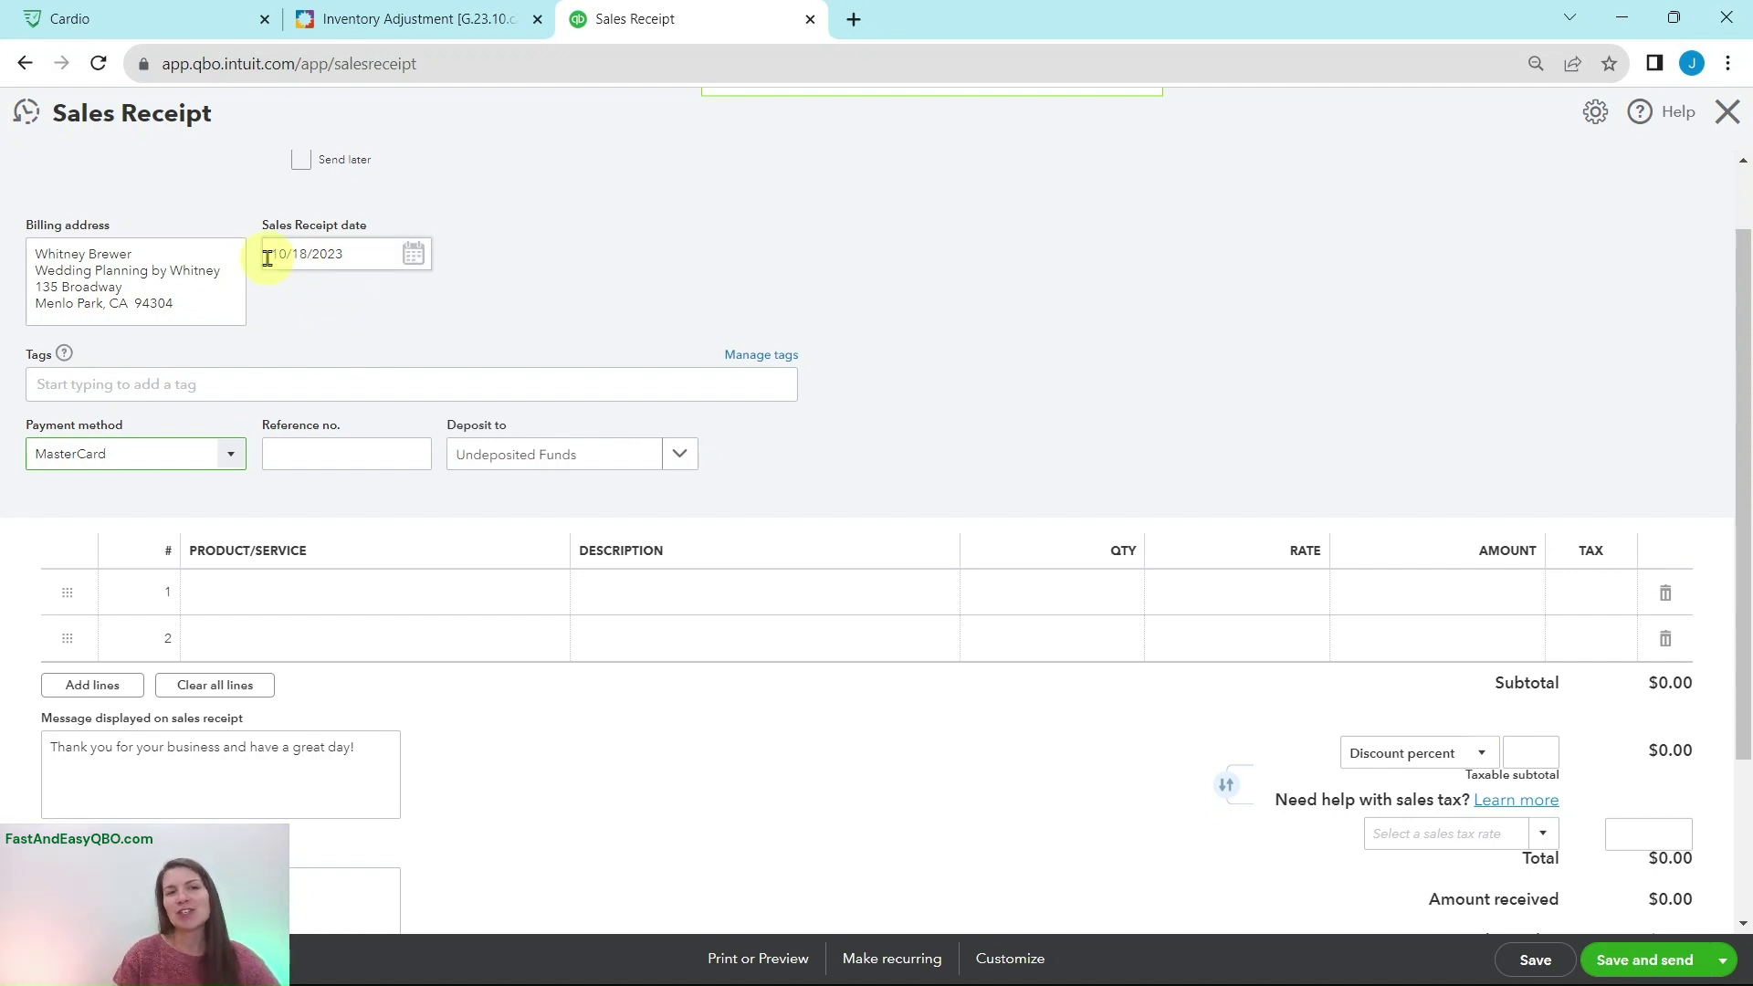
Step: Change the deposit account from Undeposited Funds to Checking
left_click(397, 27)
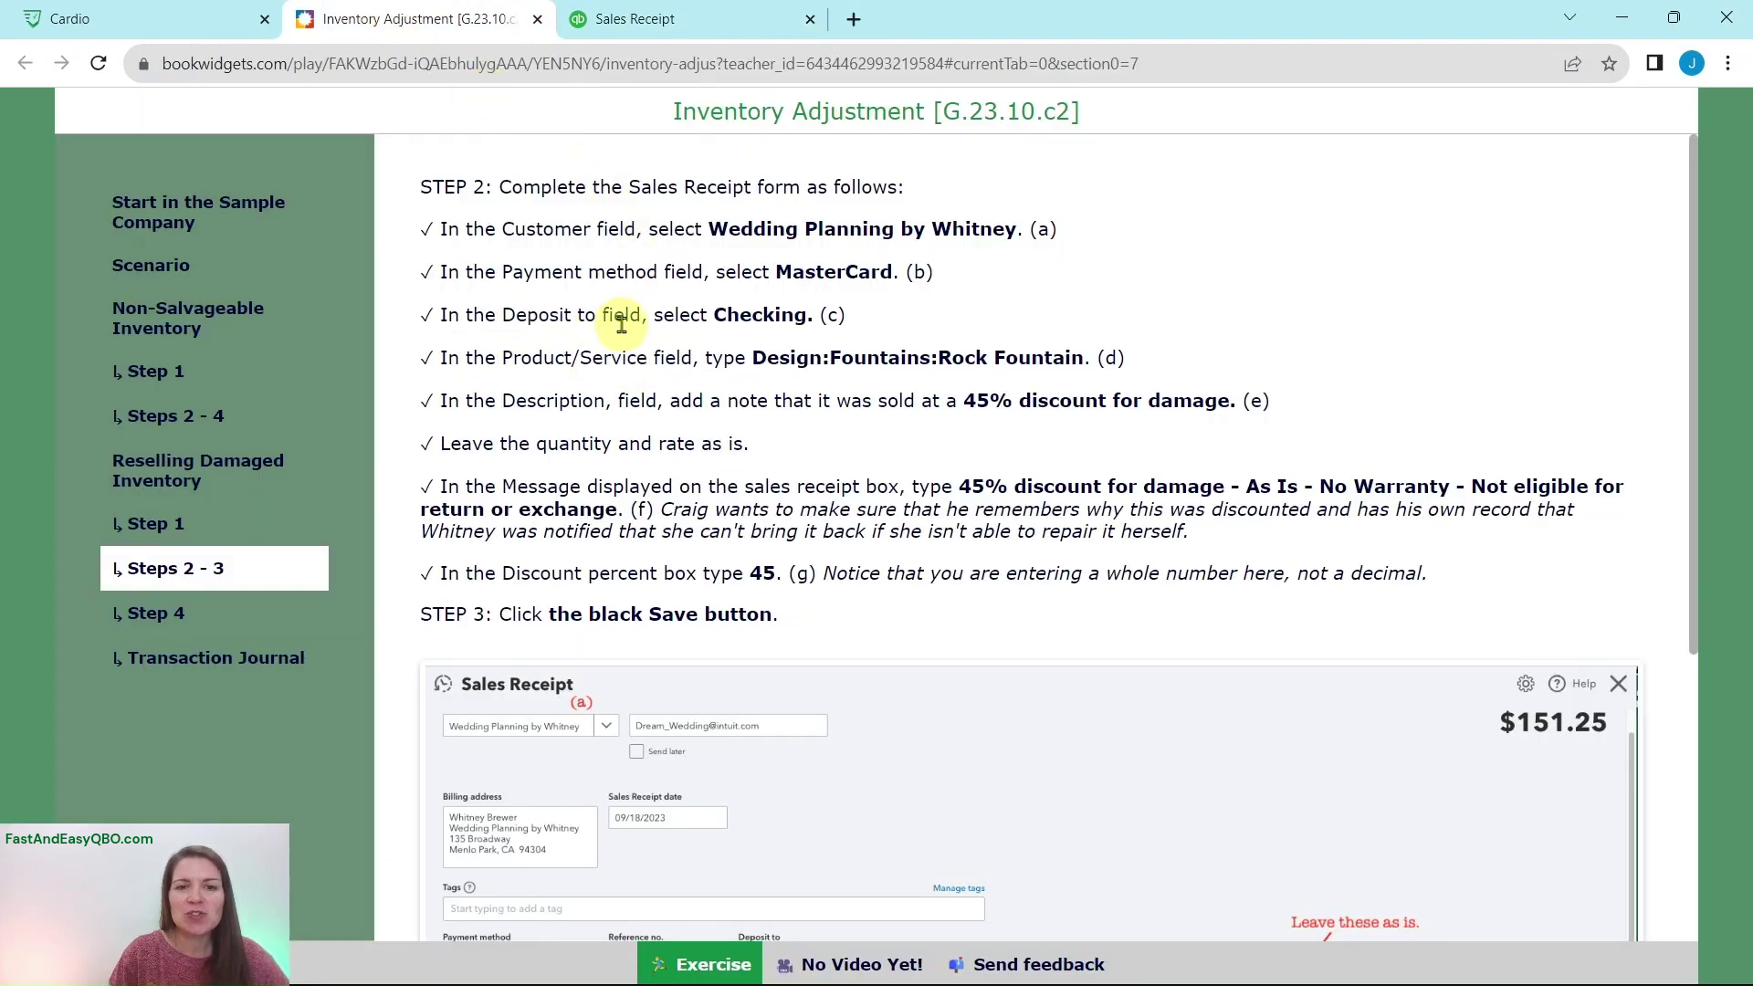
left_click(602, 19)
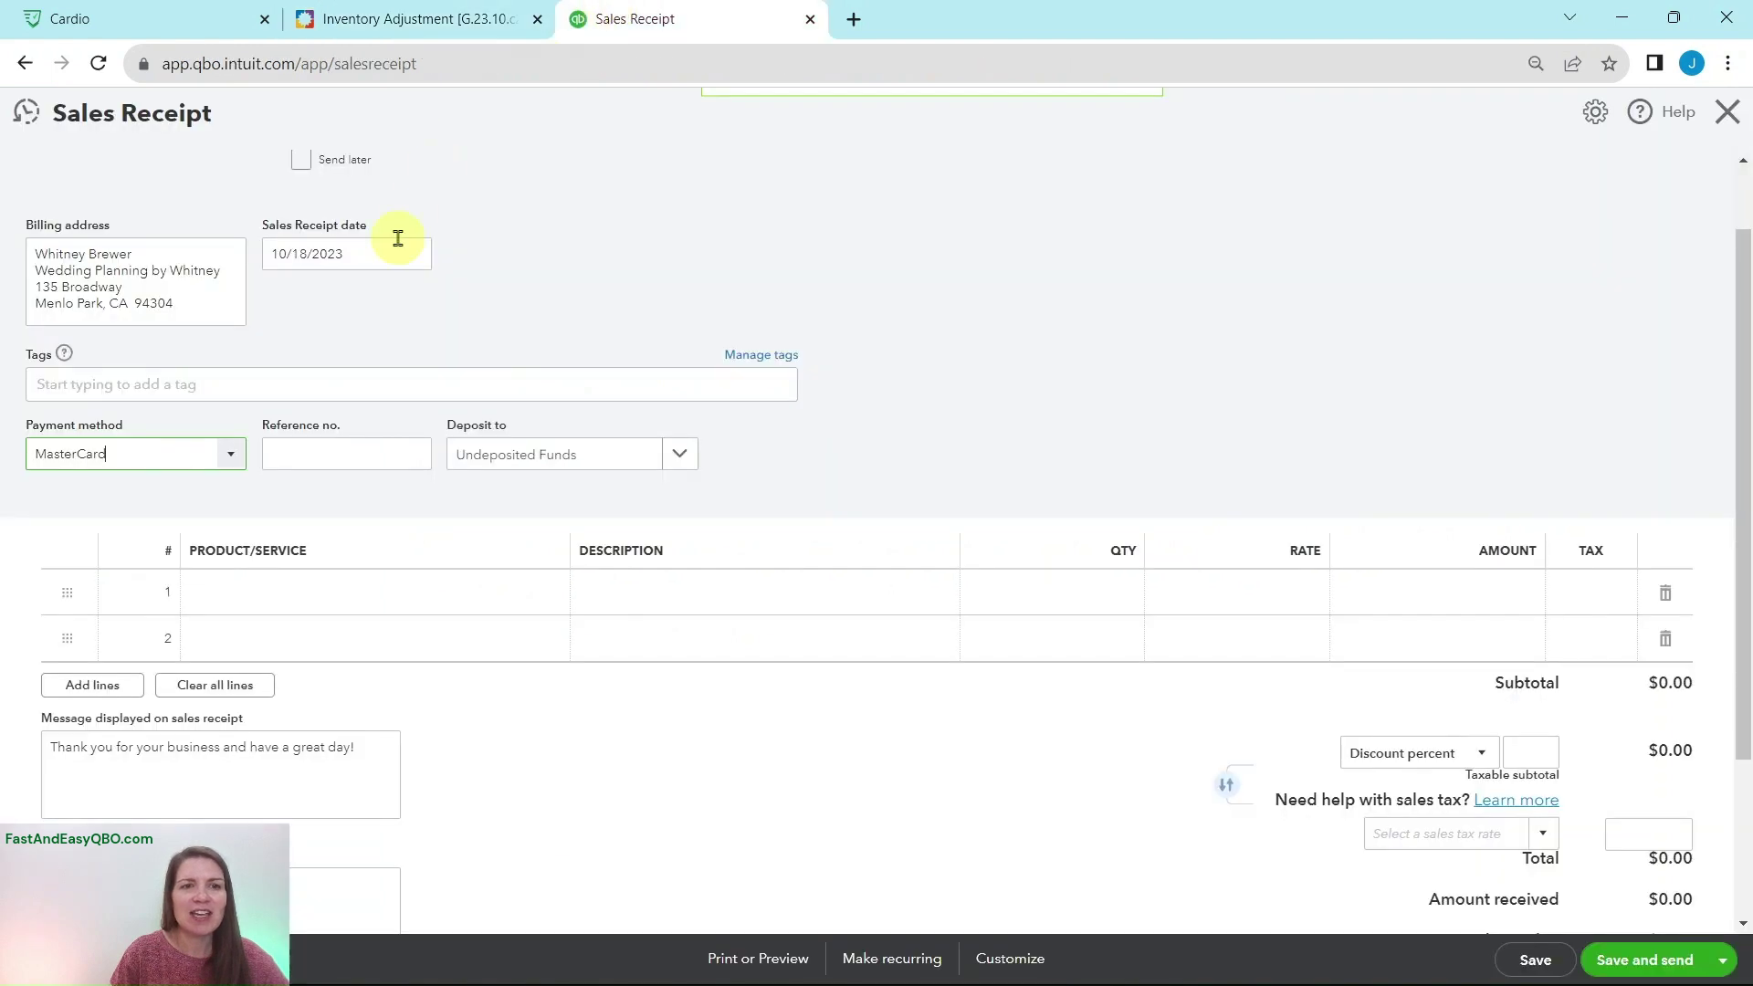
left_click(680, 455)
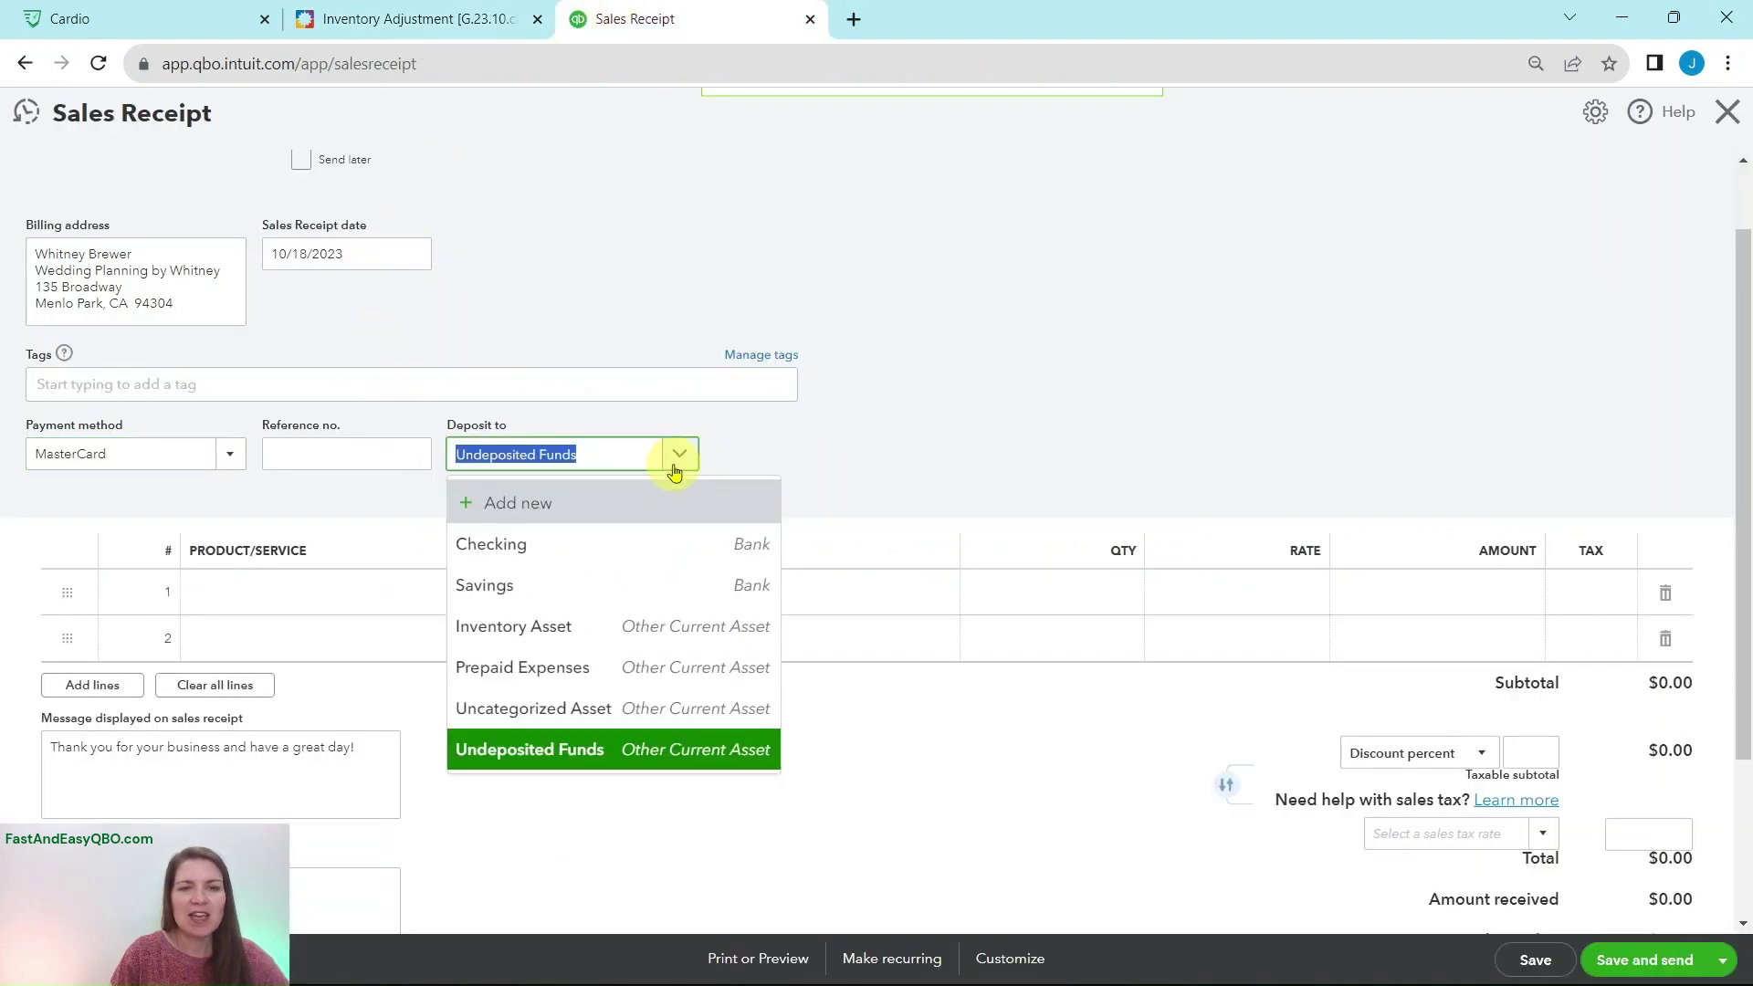
left_click(508, 544)
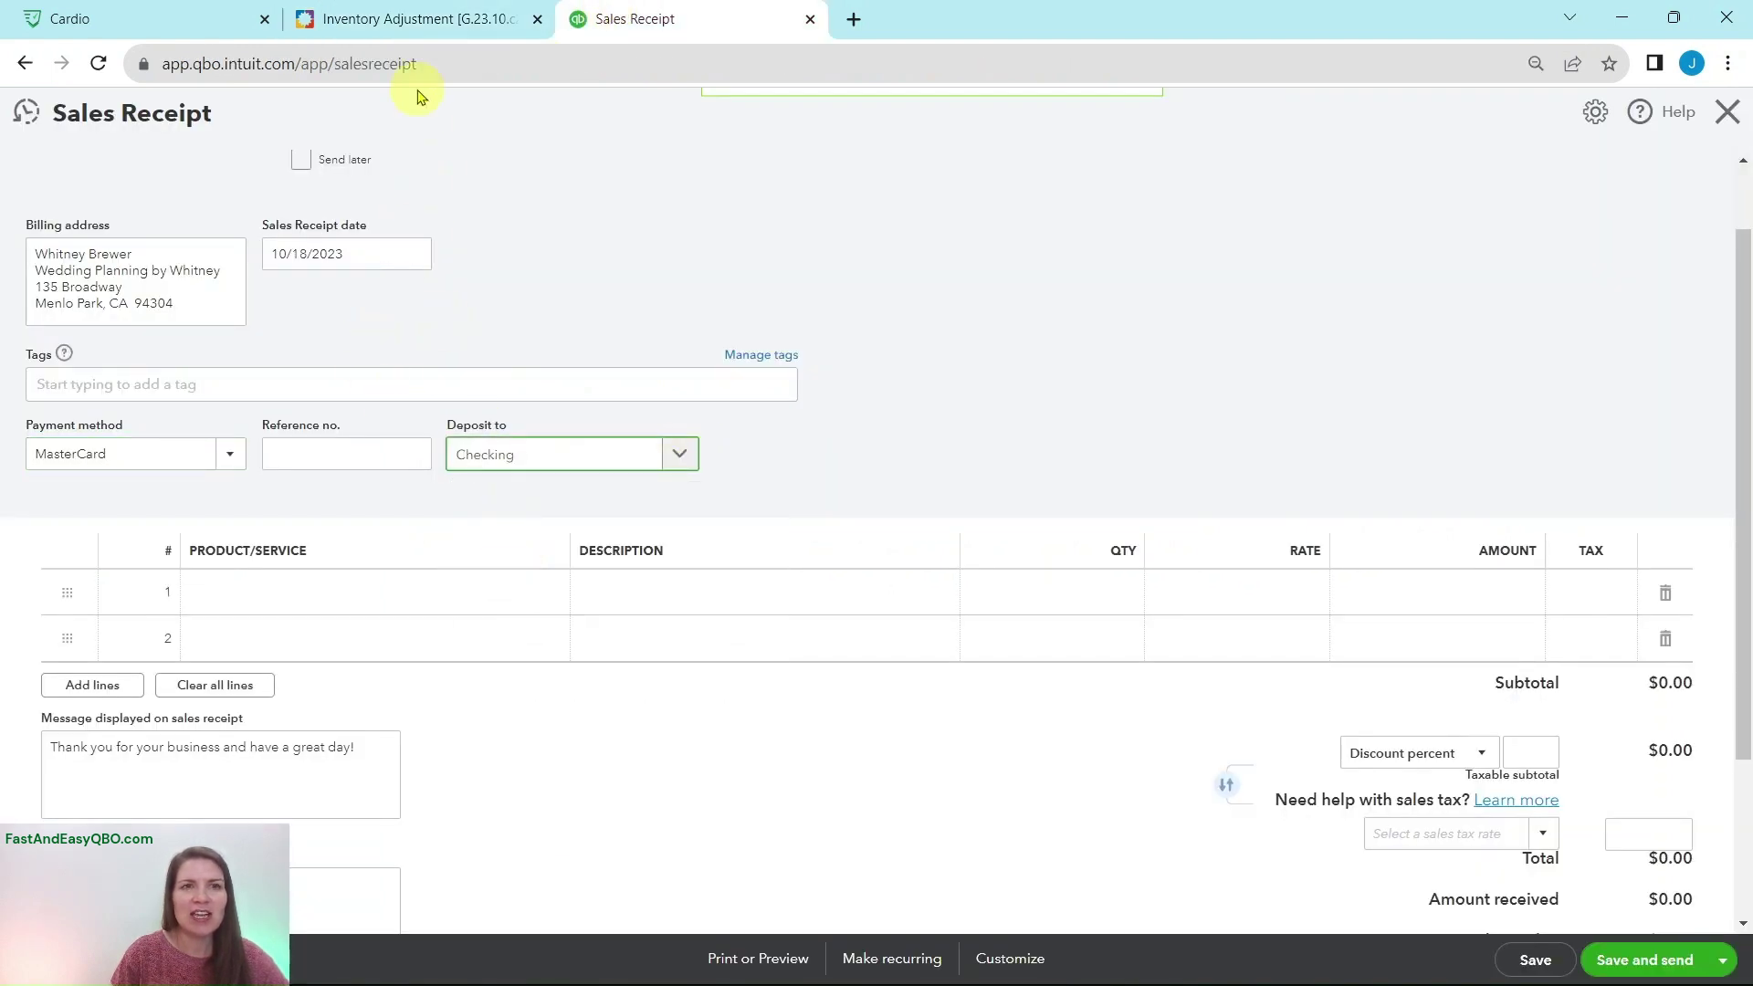
left_click(411, 19)
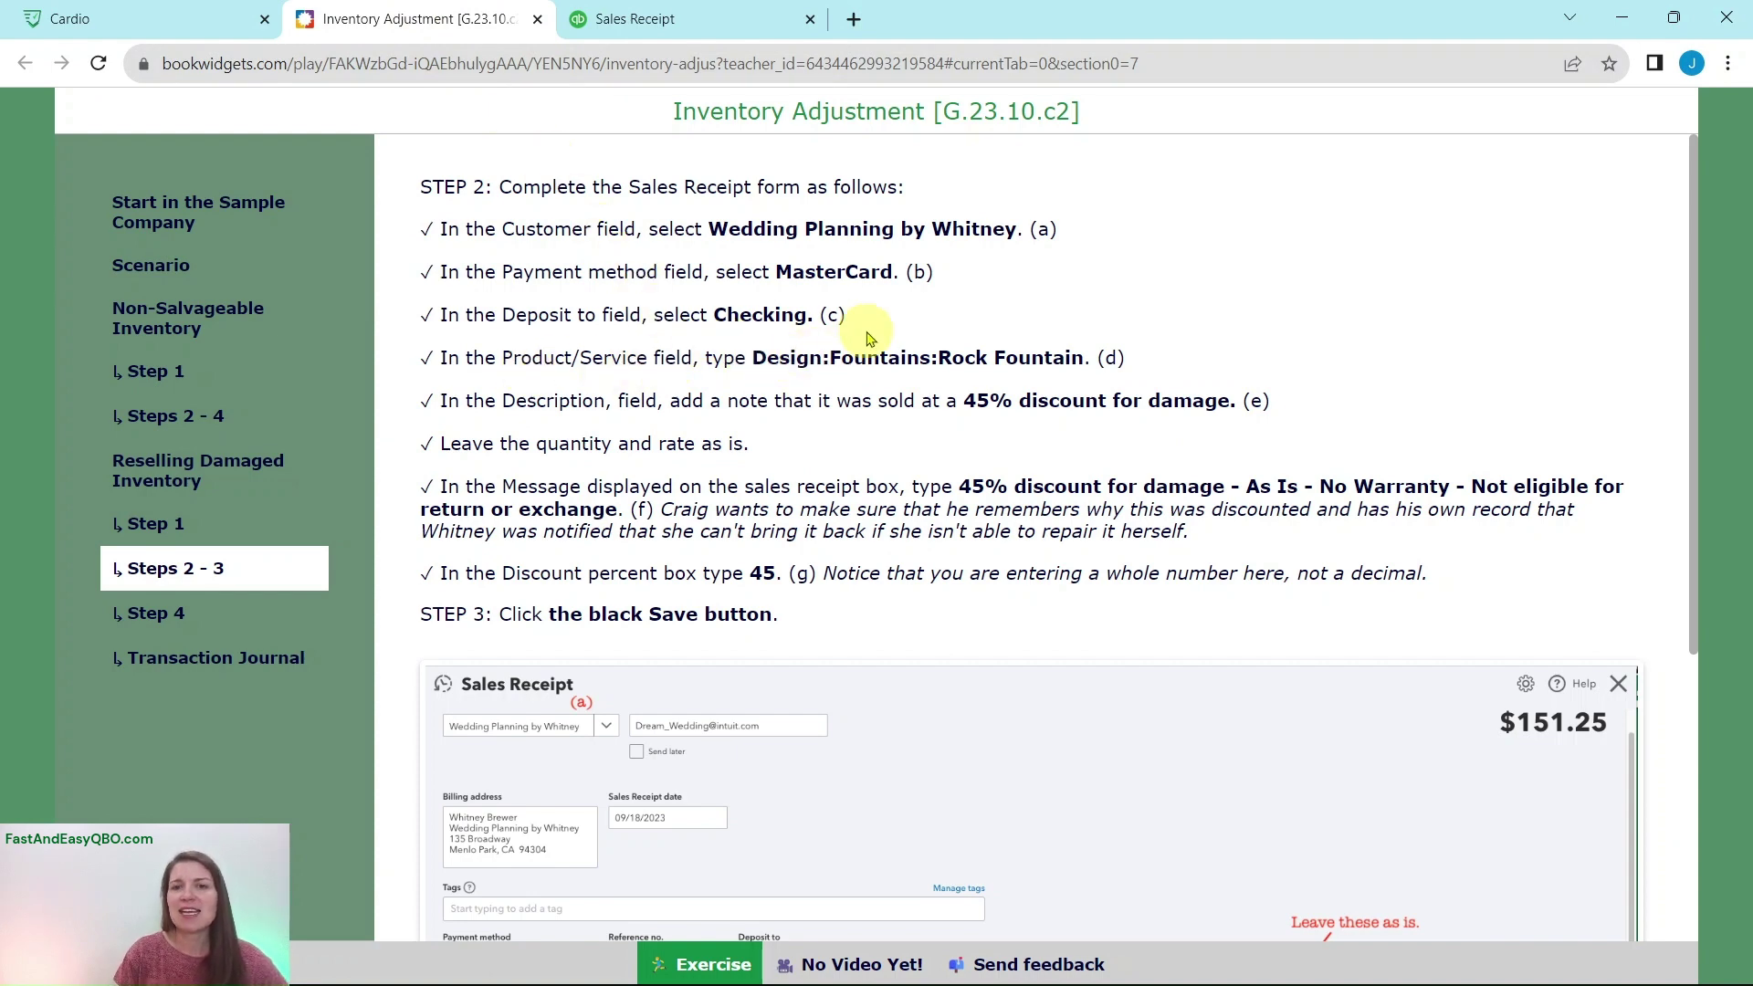
Step: Select Rock Fountain as the product on receipt line 1
left_click(667, 31)
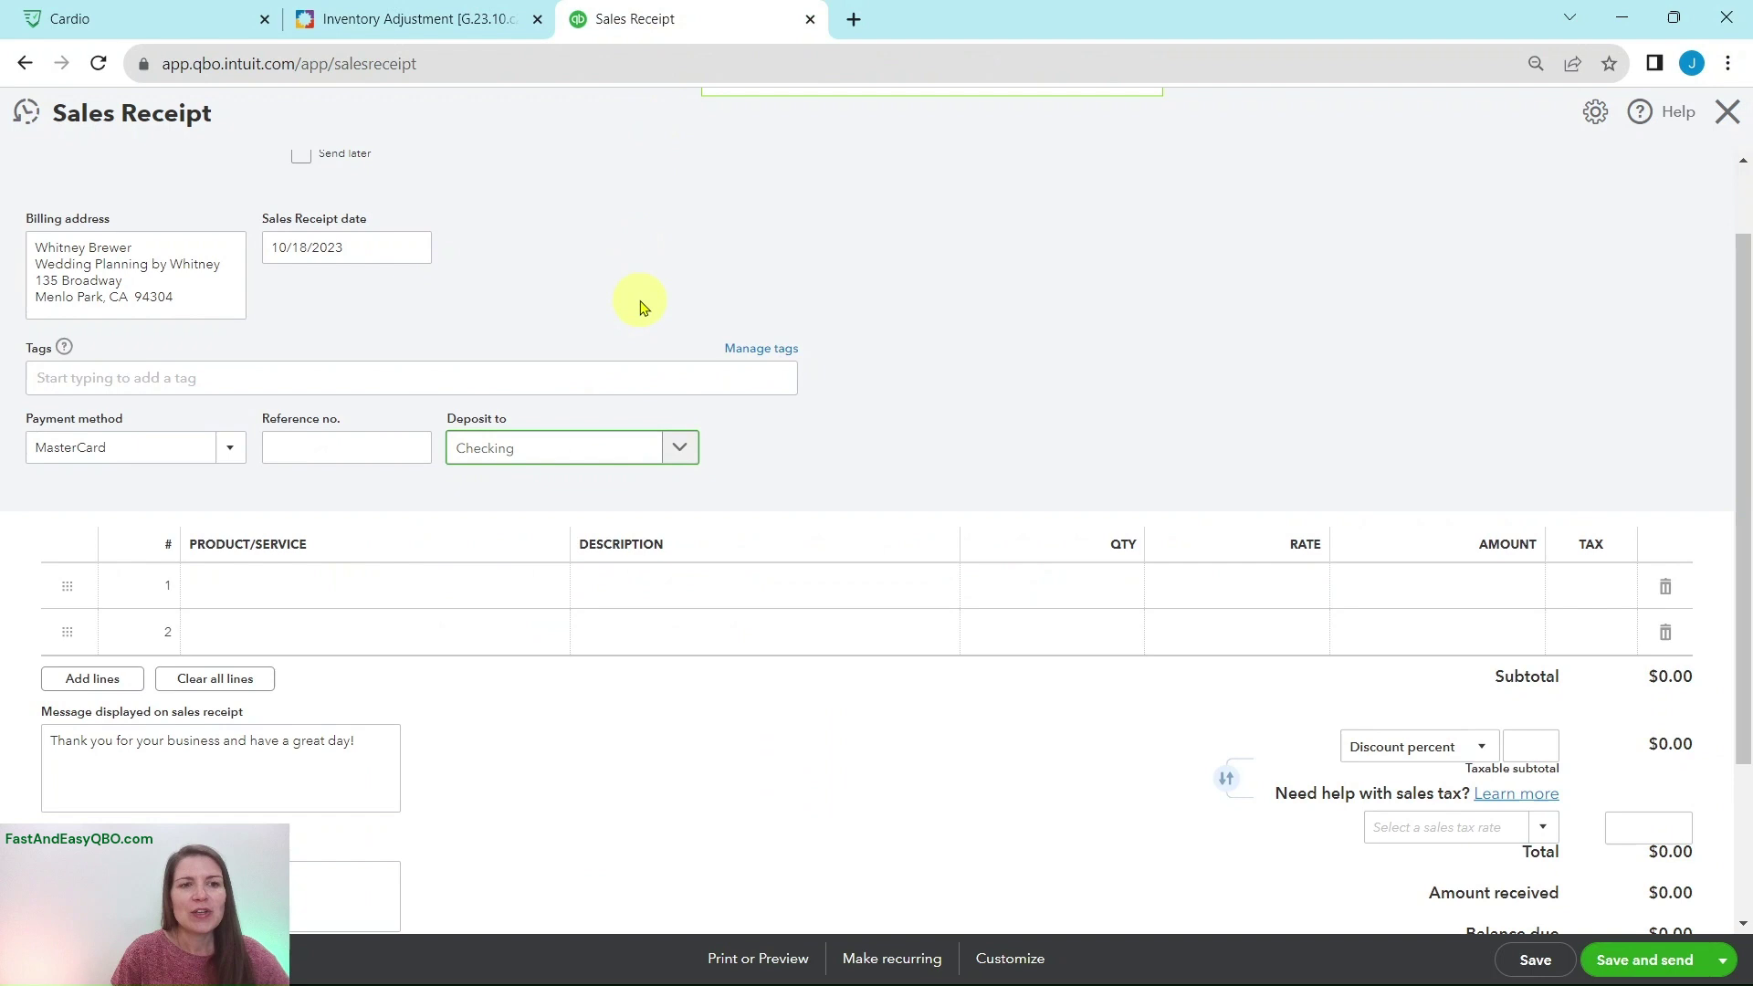
scroll(617, 323, "down", 1)
left_click(278, 480)
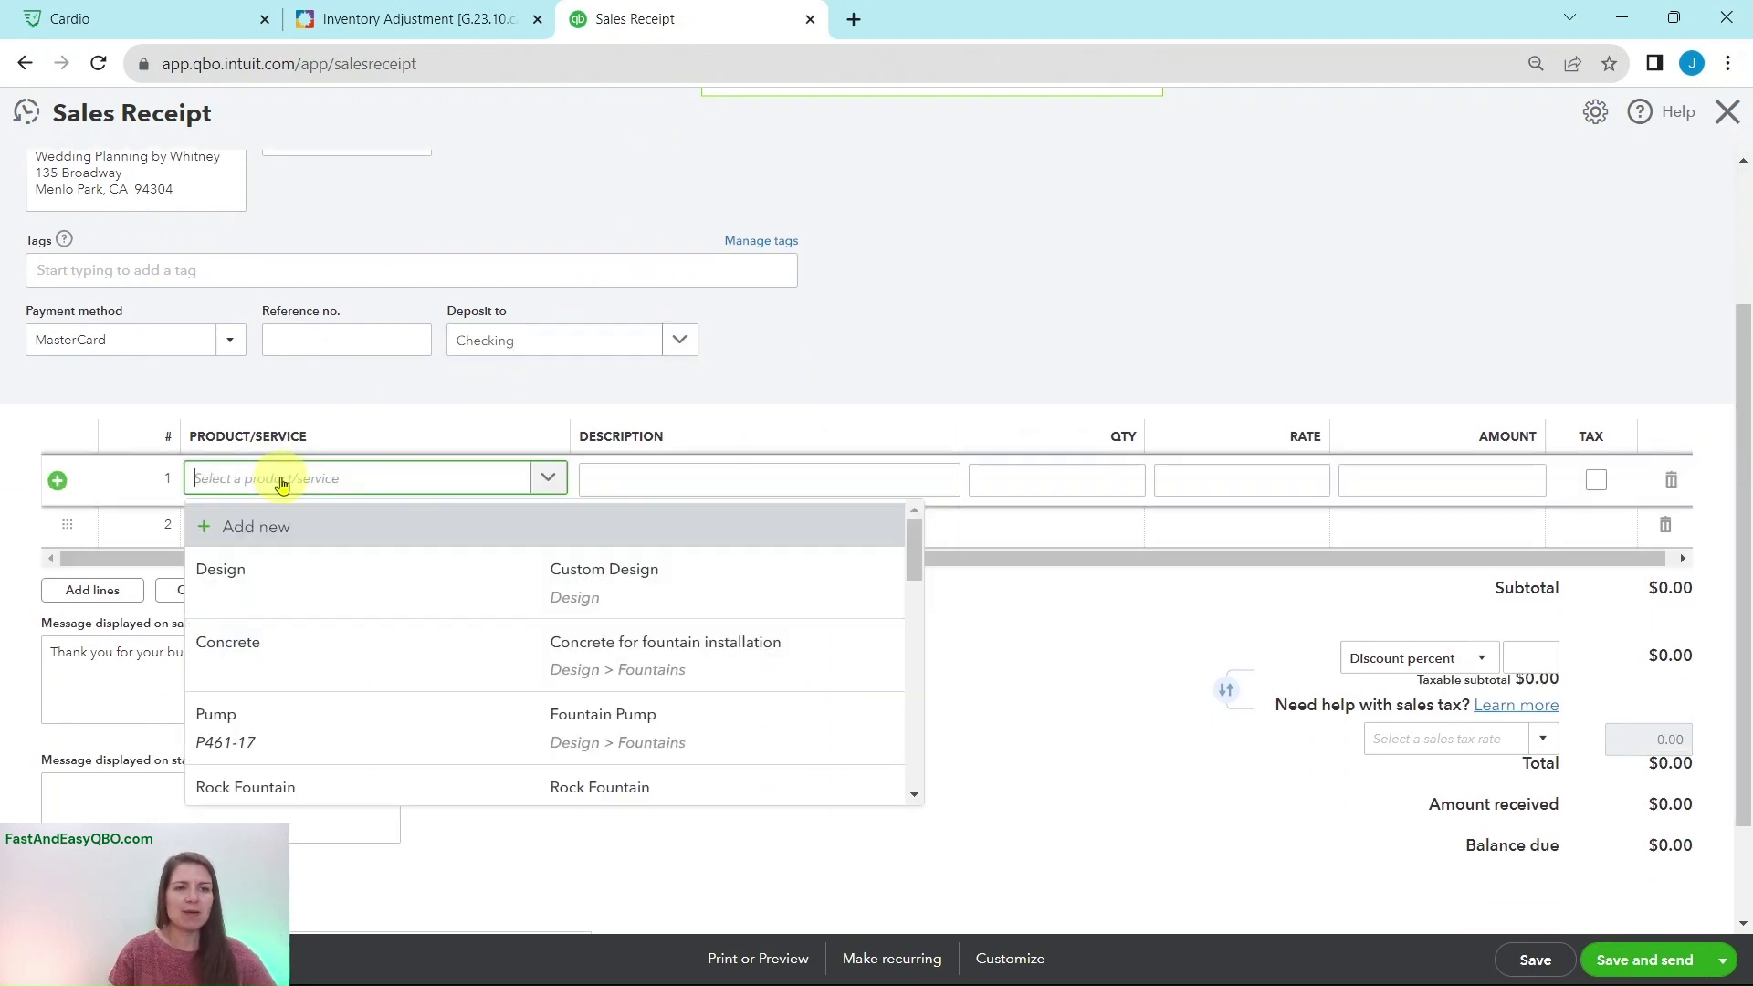
type("rock")
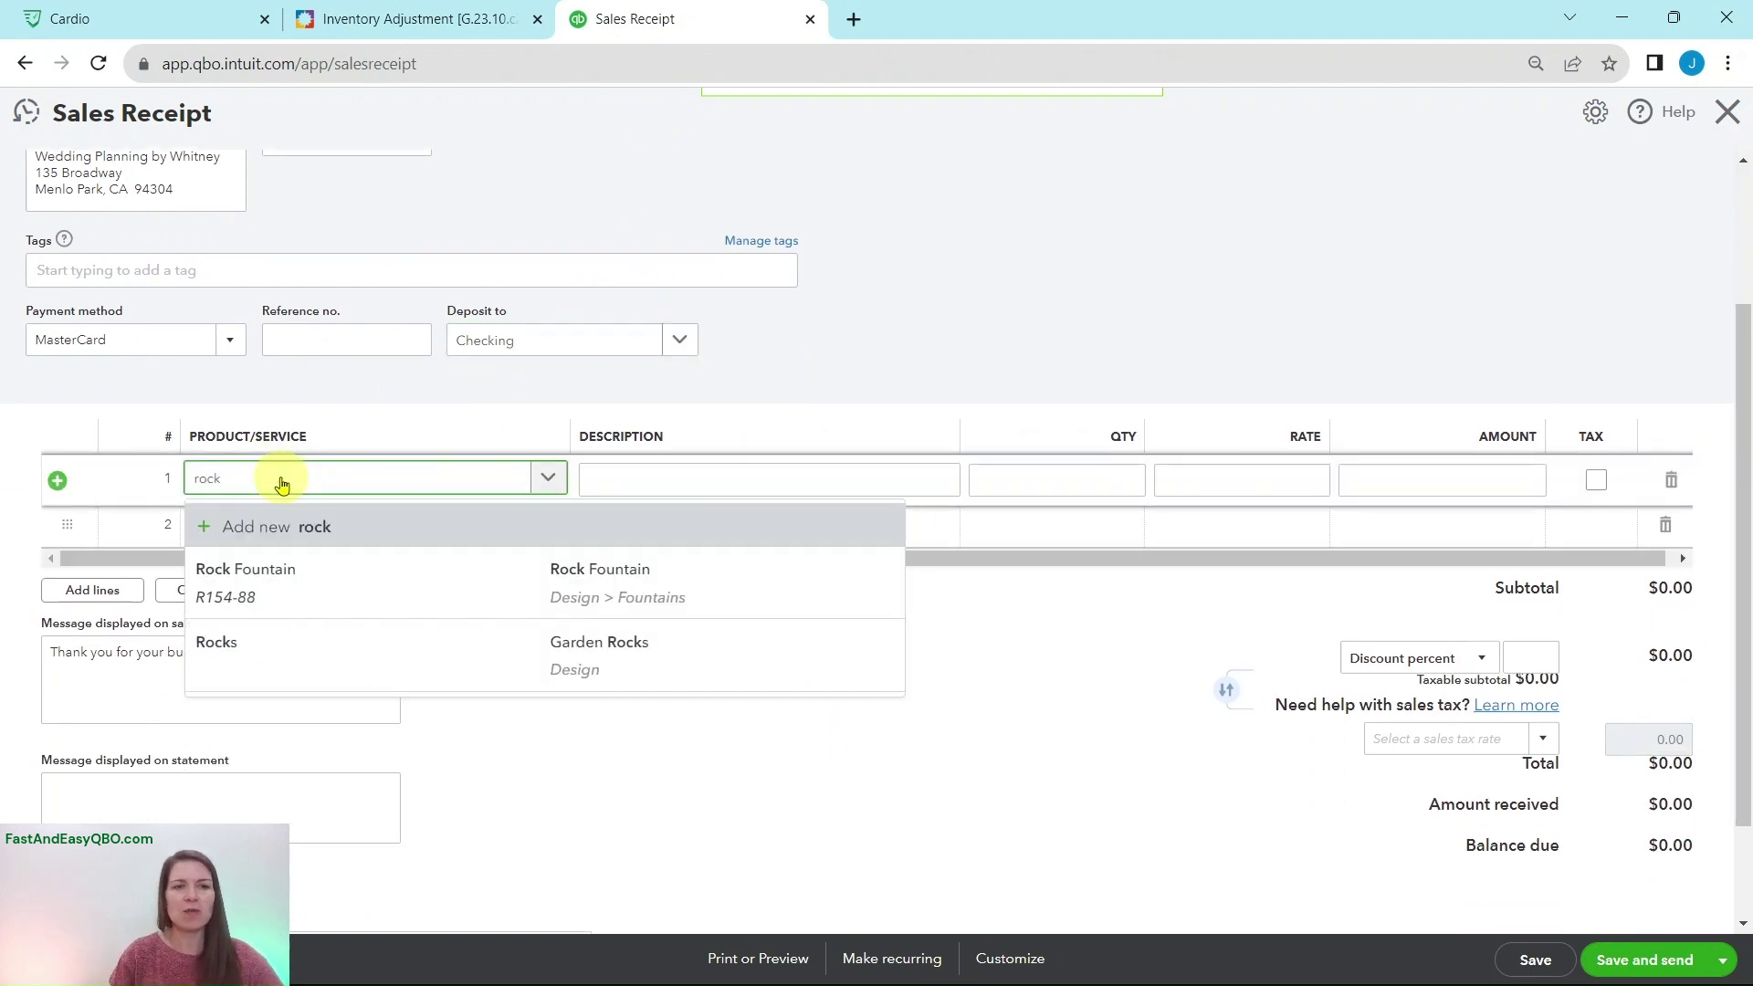
left_click(393, 586)
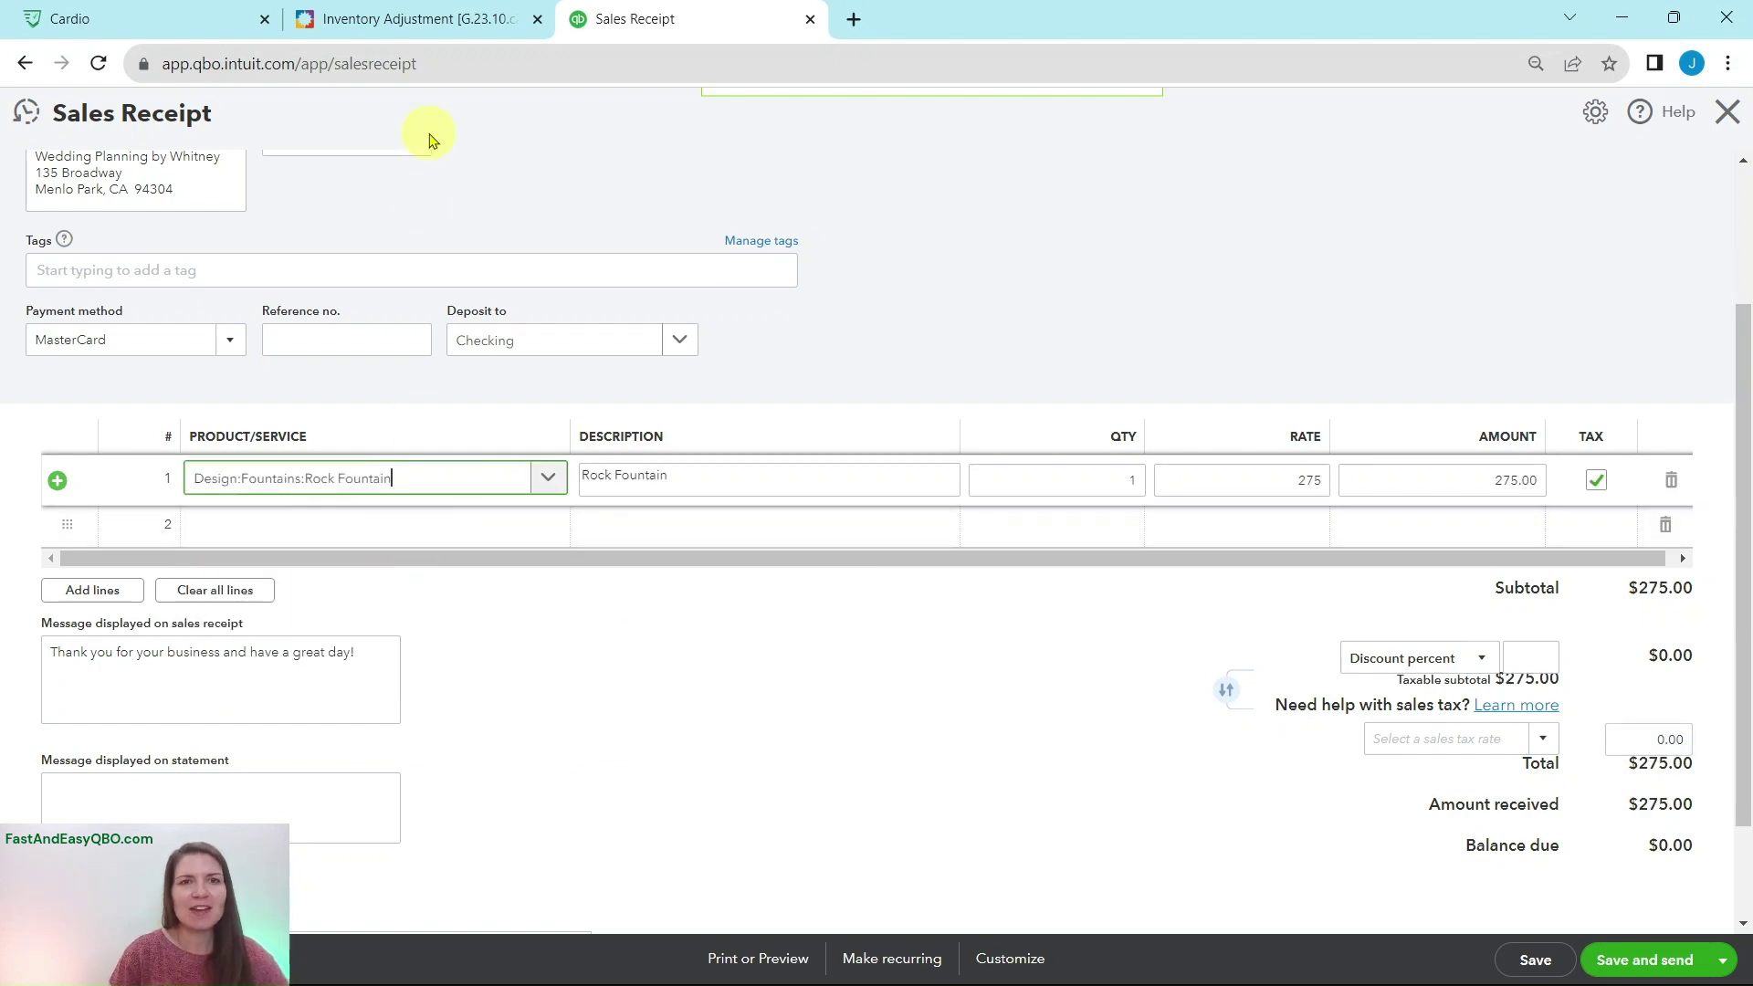
left_click(422, 30)
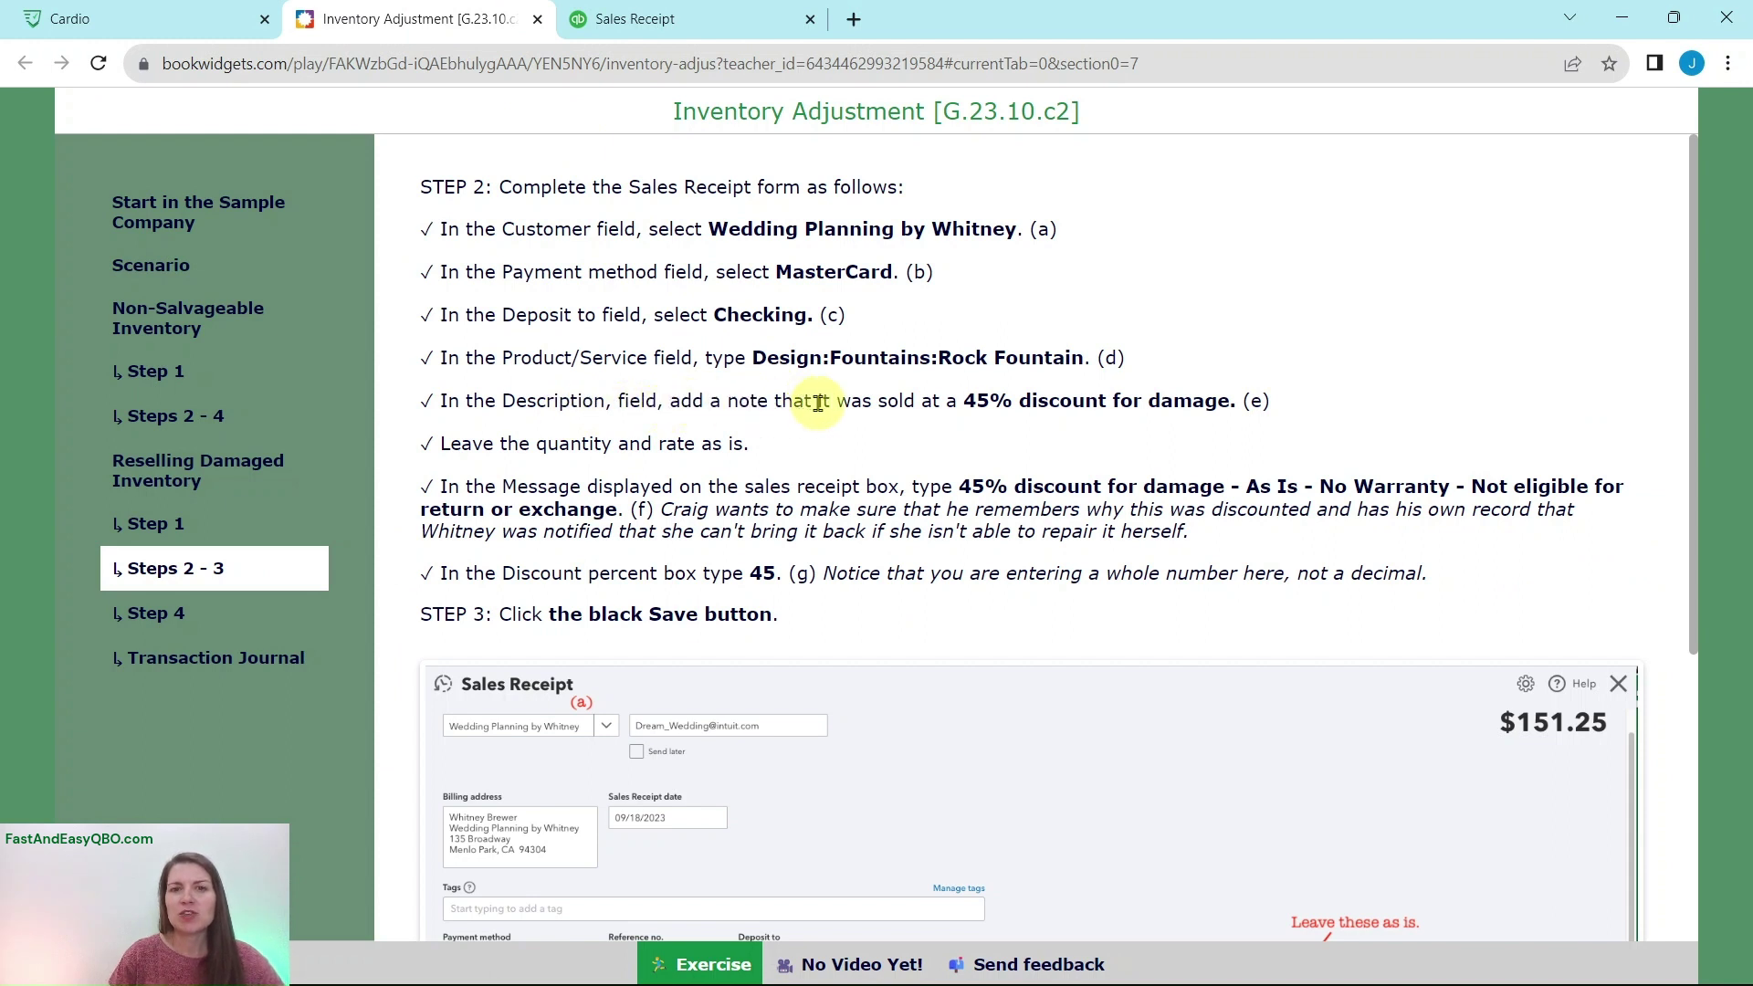
scroll(893, 404, "down", 1)
scroll(894, 391, "down", 1)
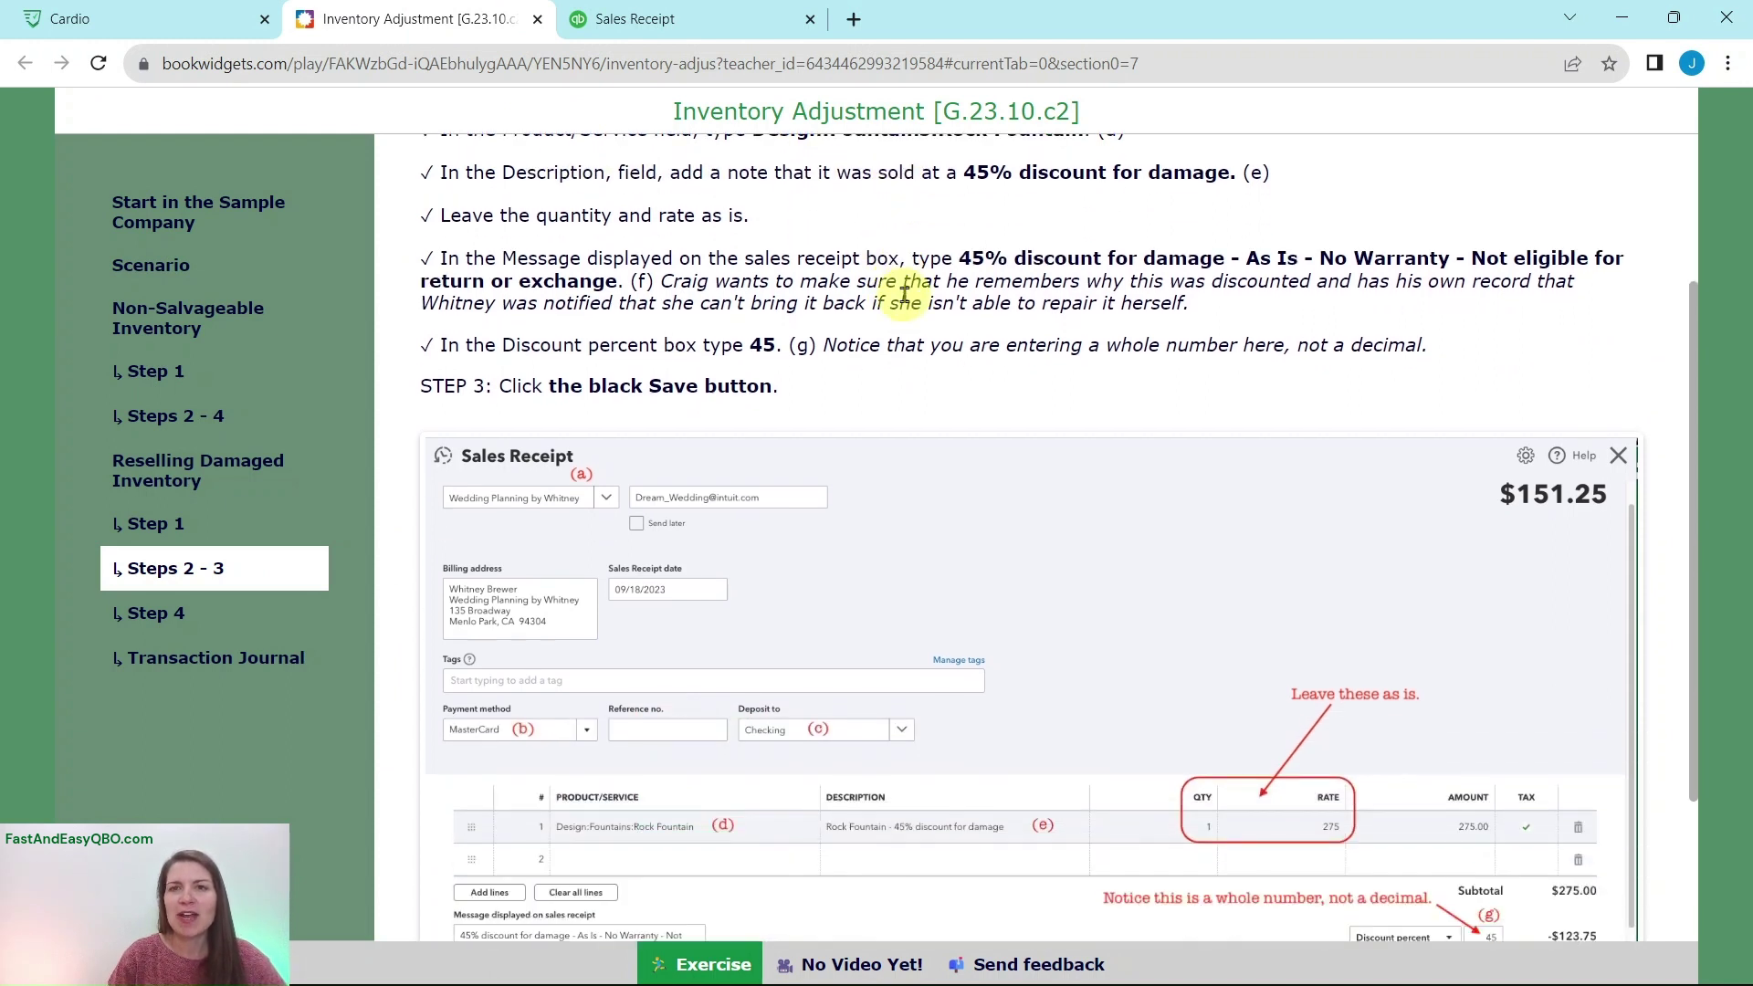
Step: Append 'Rock Fountain - 45% discount for damage' to the line 1 description
left_click(699, 20)
left_click(716, 466)
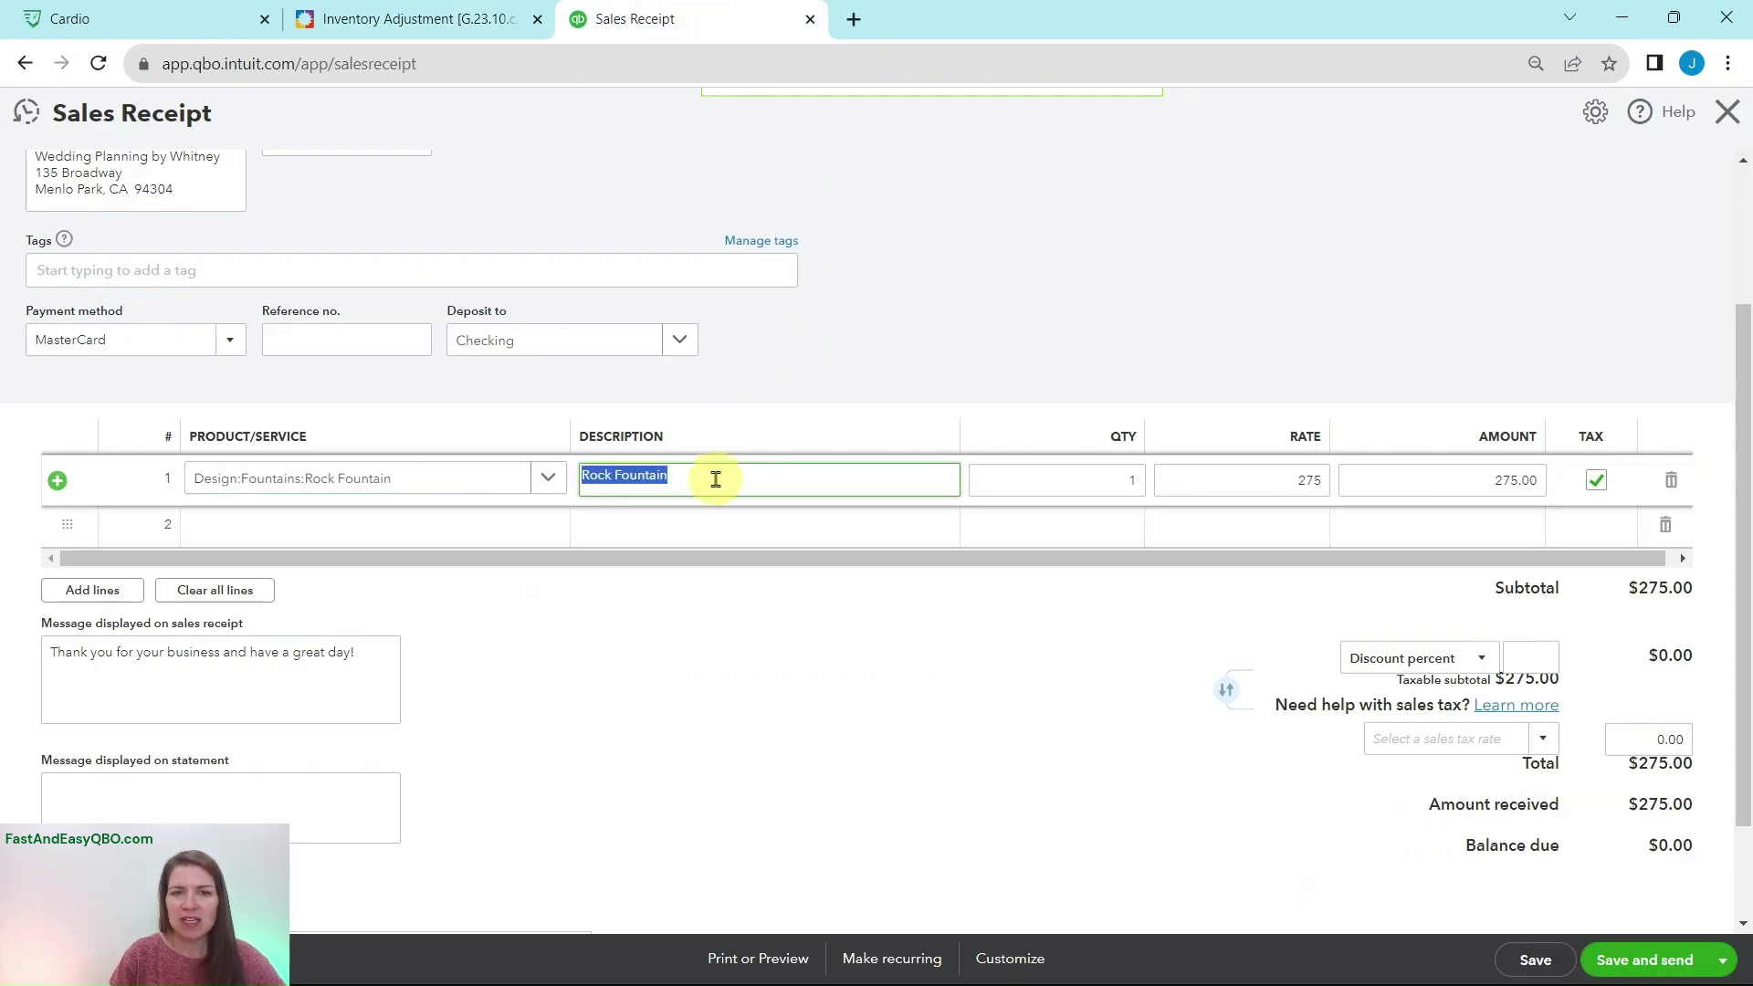
left_click(715, 478)
type("-")
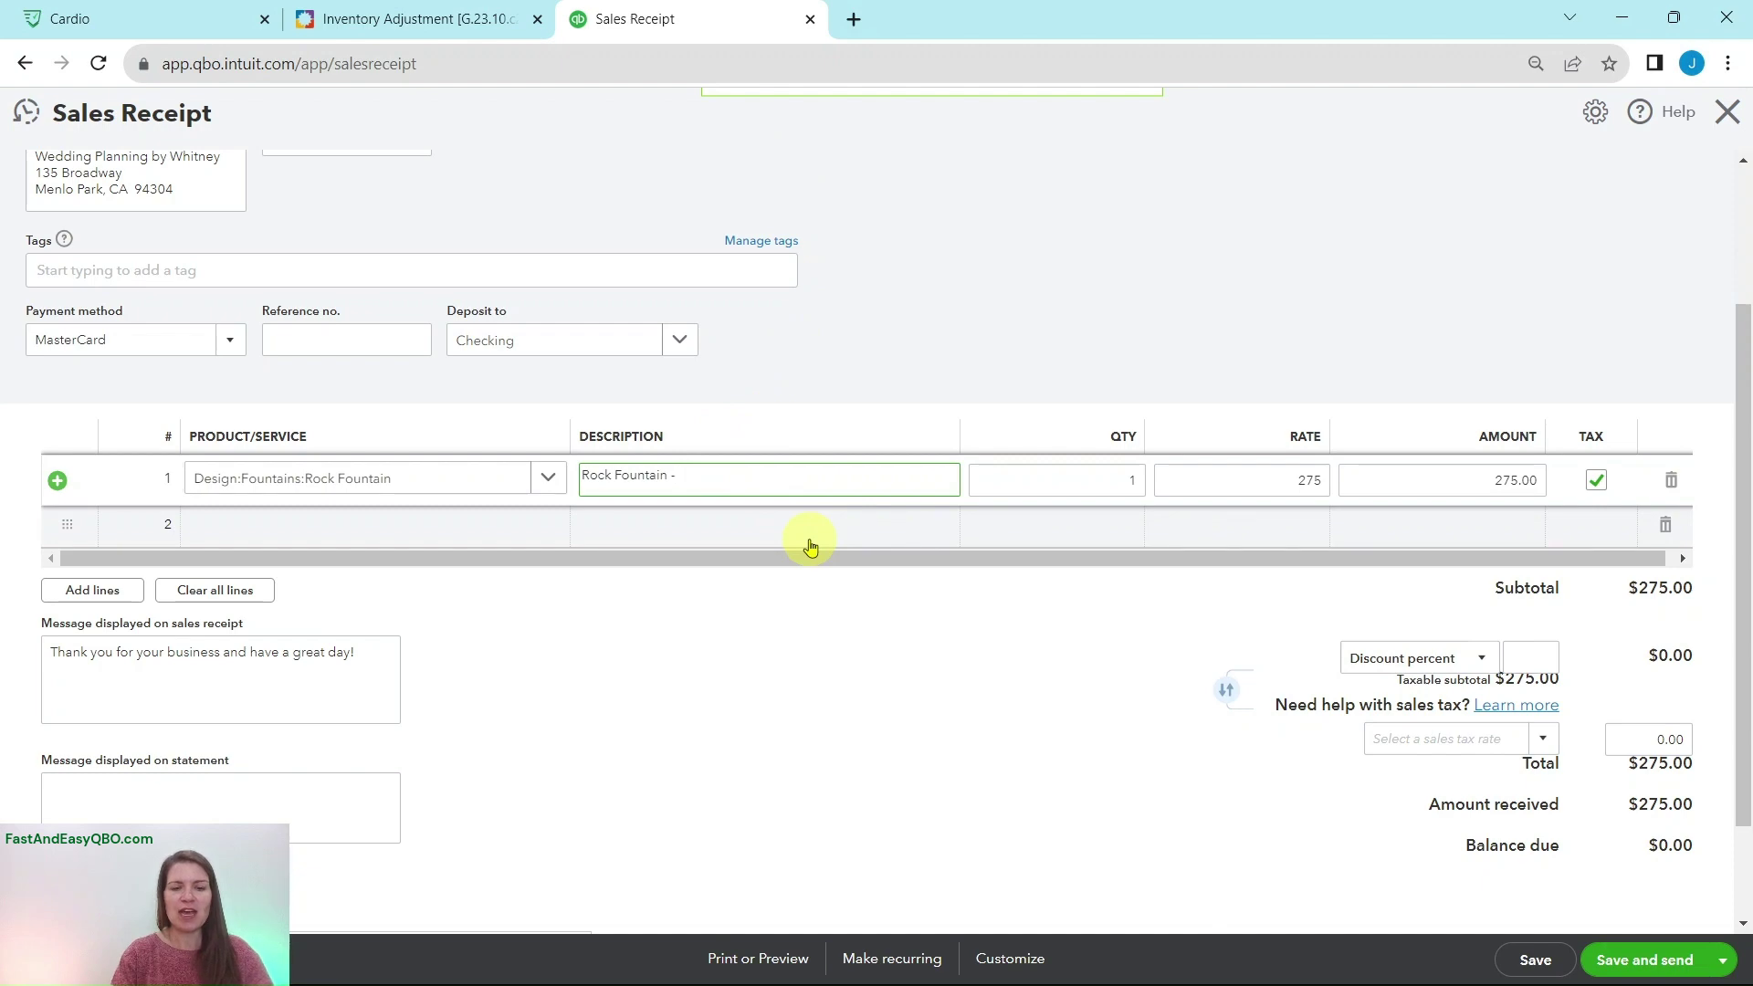
left_click(444, 17)
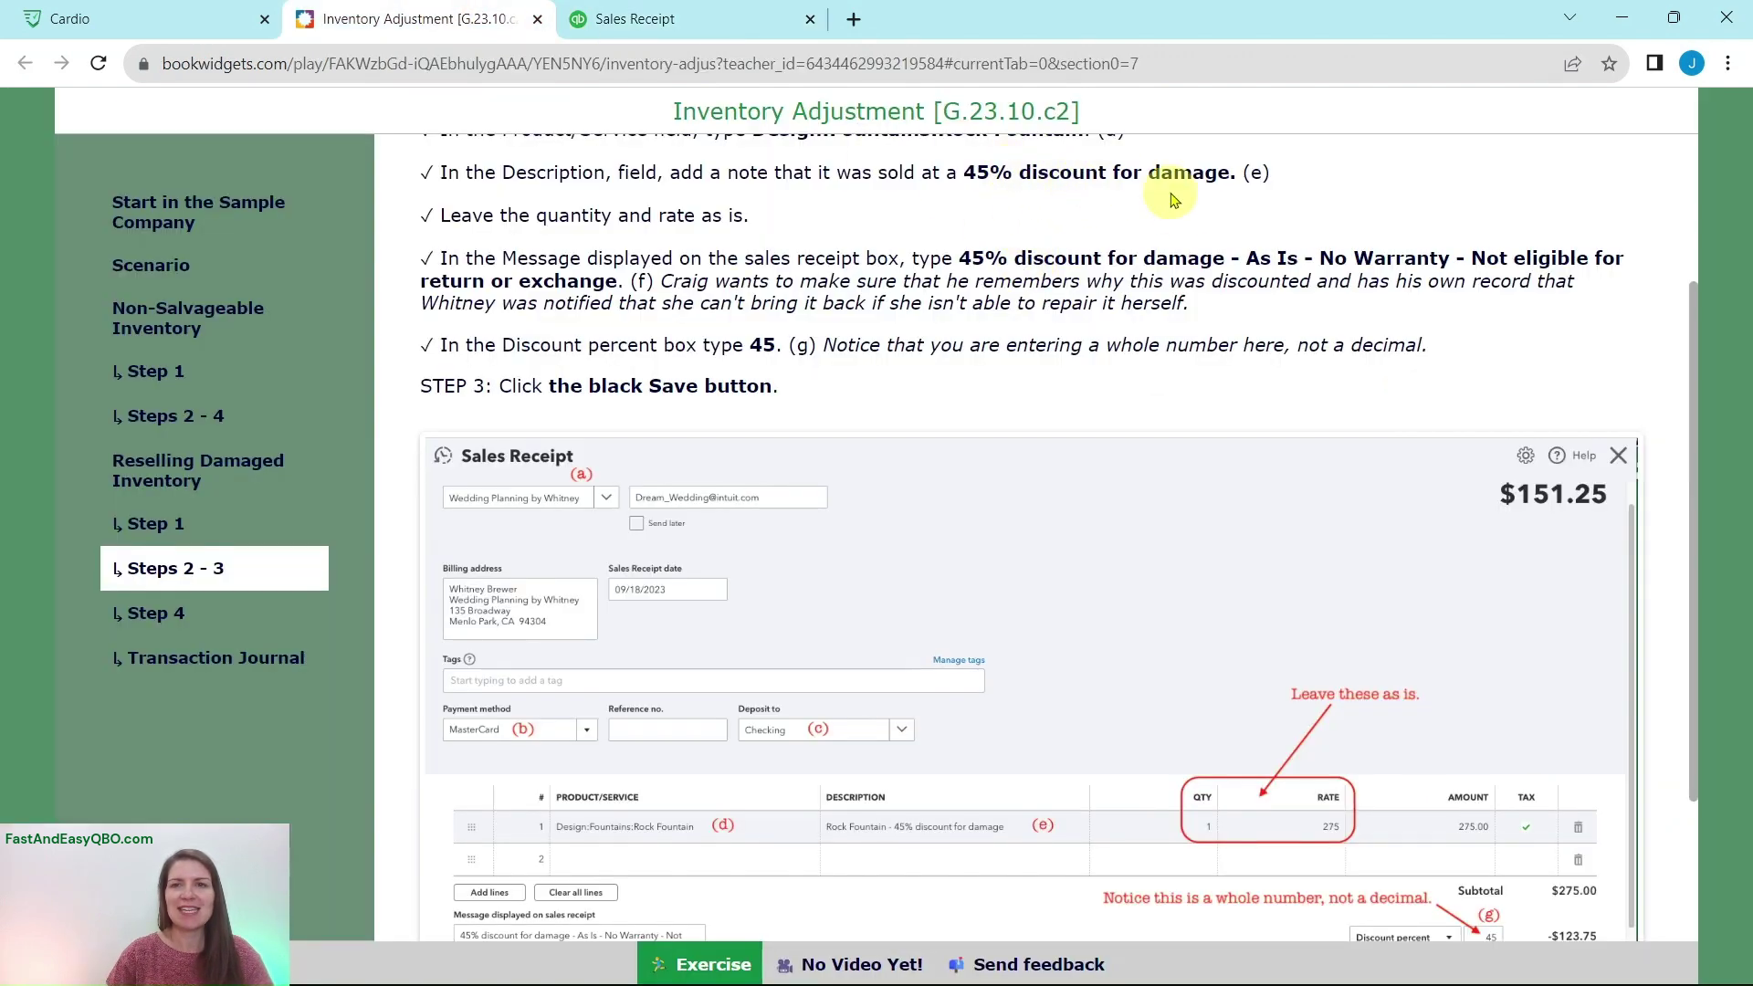
left_click(671, 19)
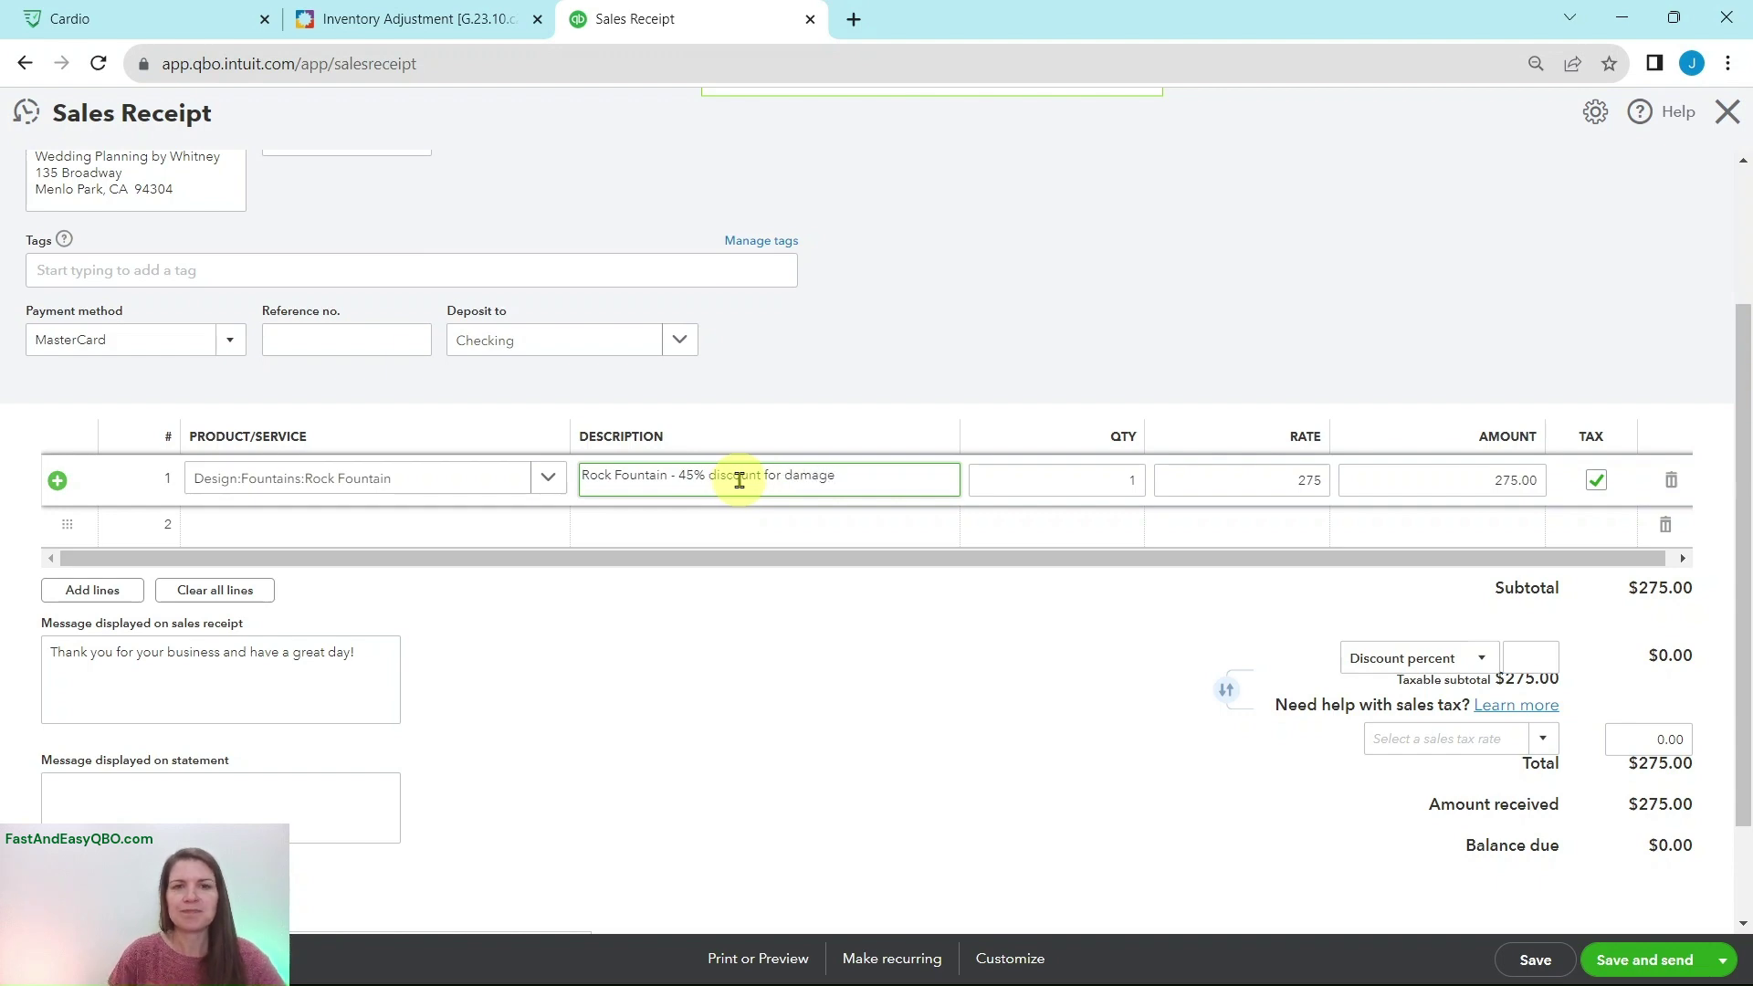
left_click(504, 22)
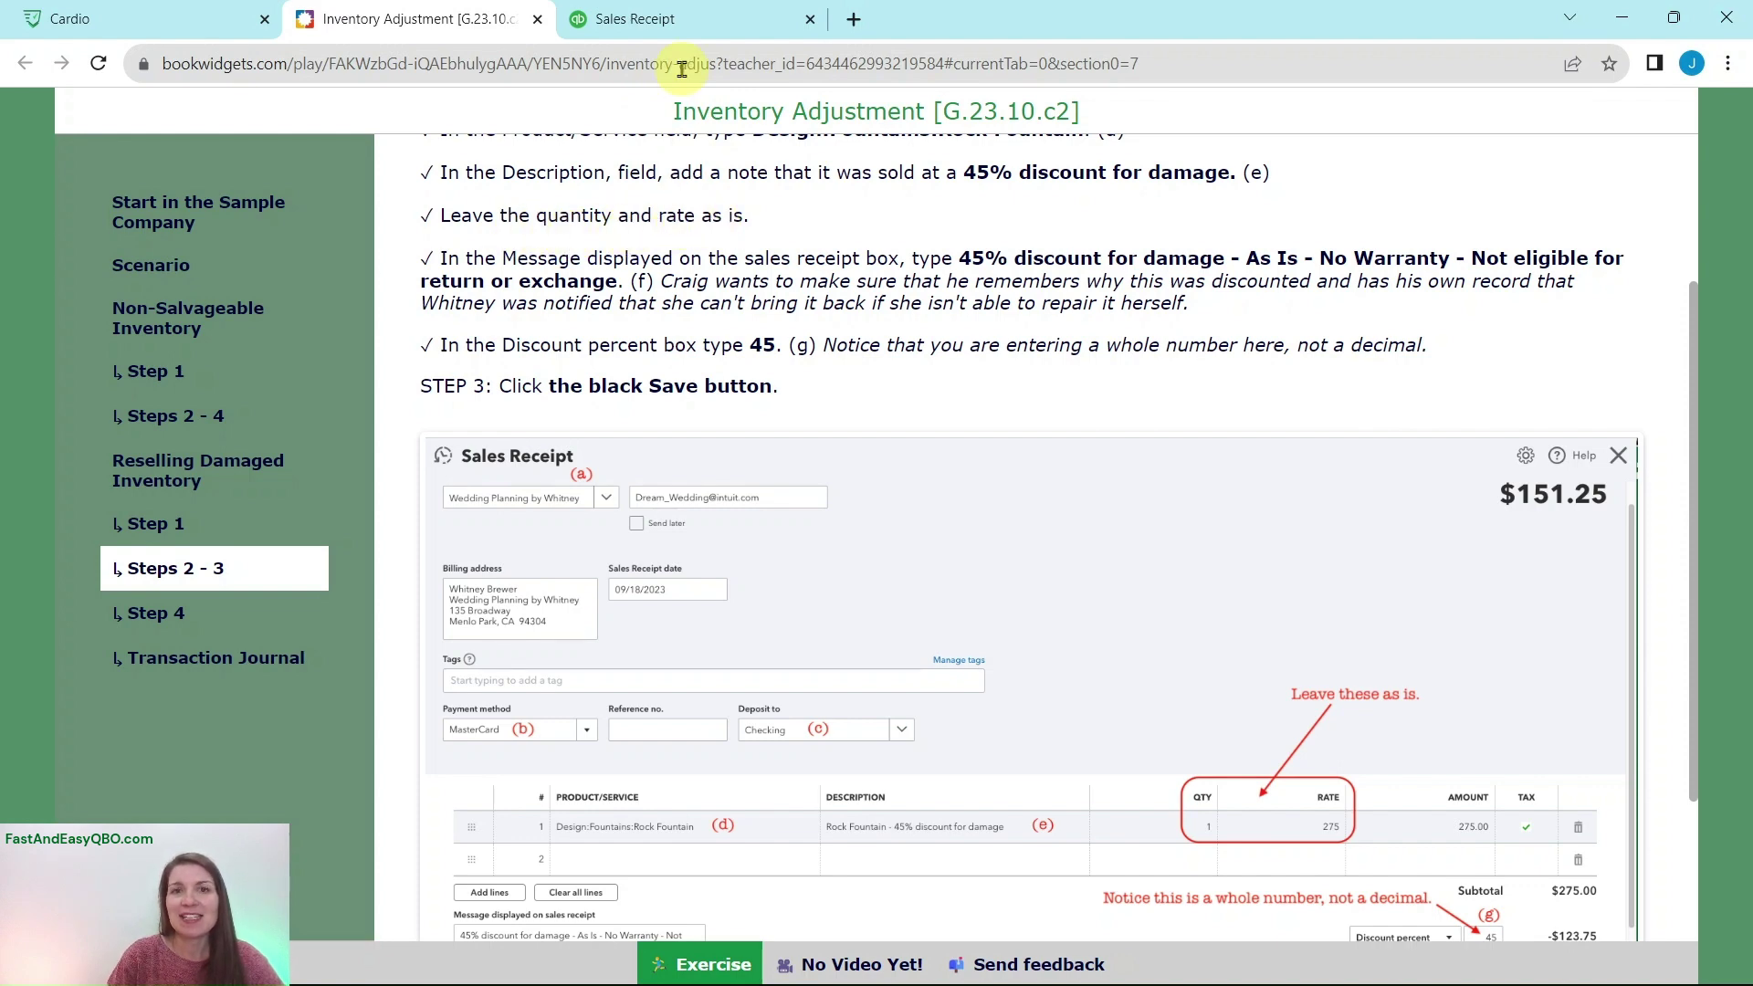
left_click(705, 22)
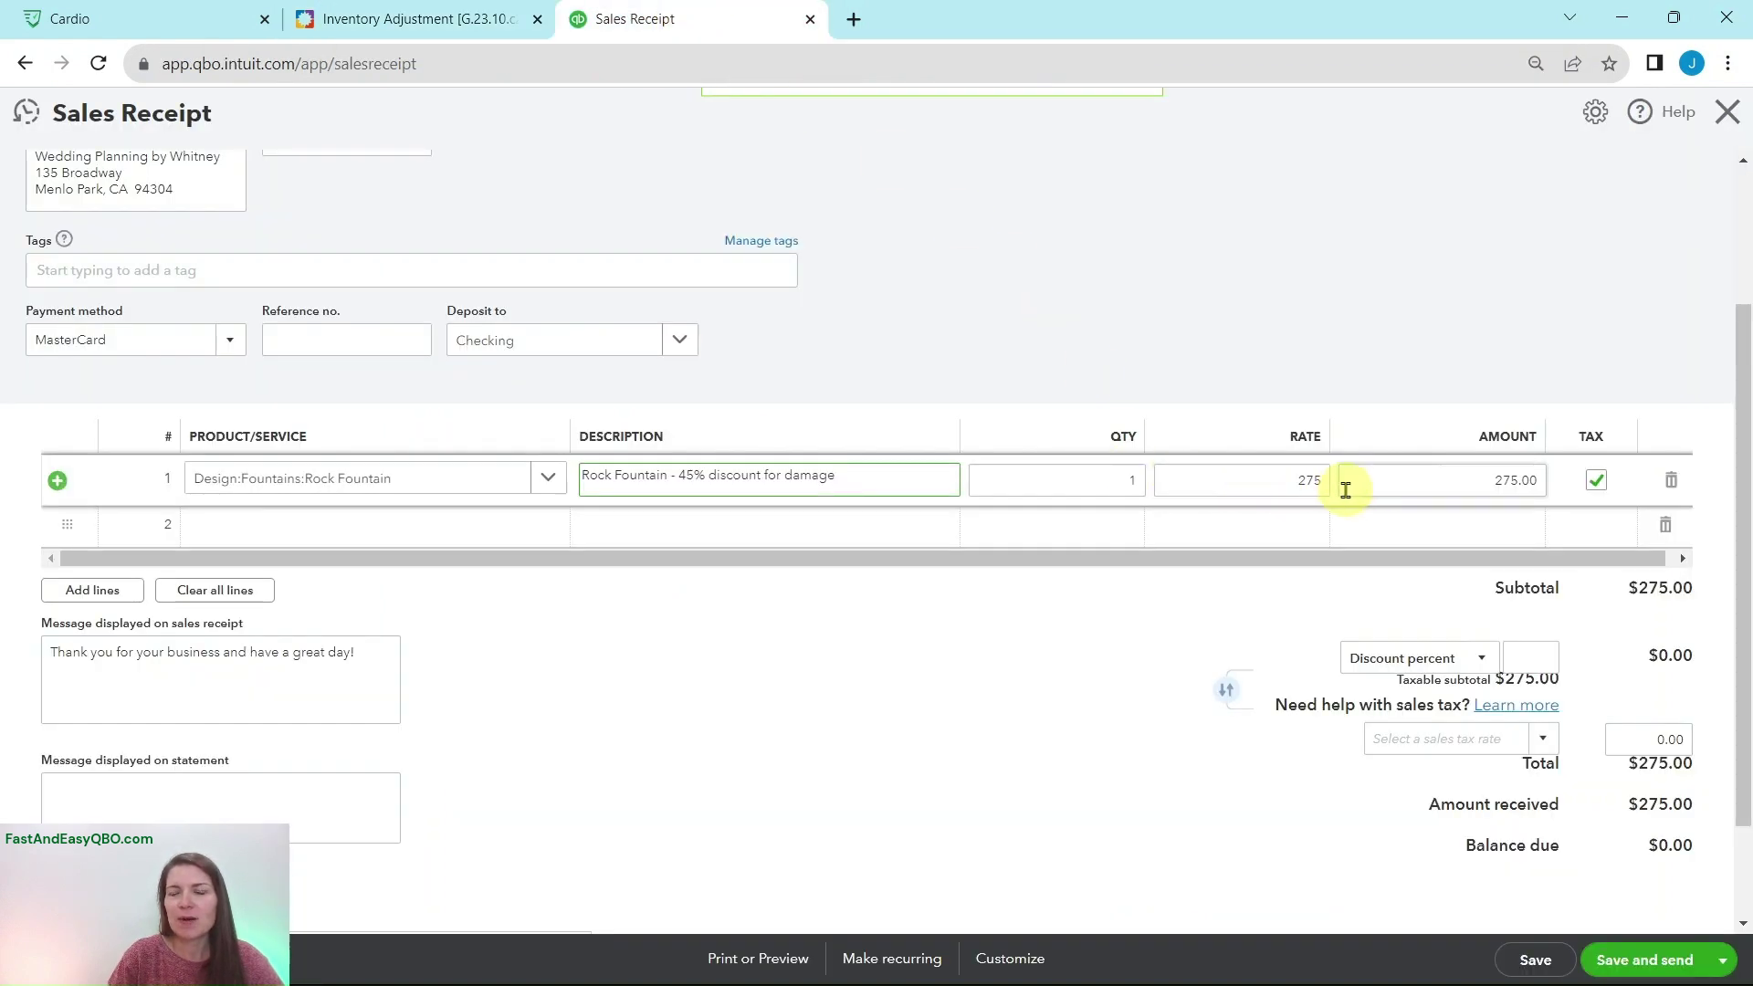
left_click(384, 22)
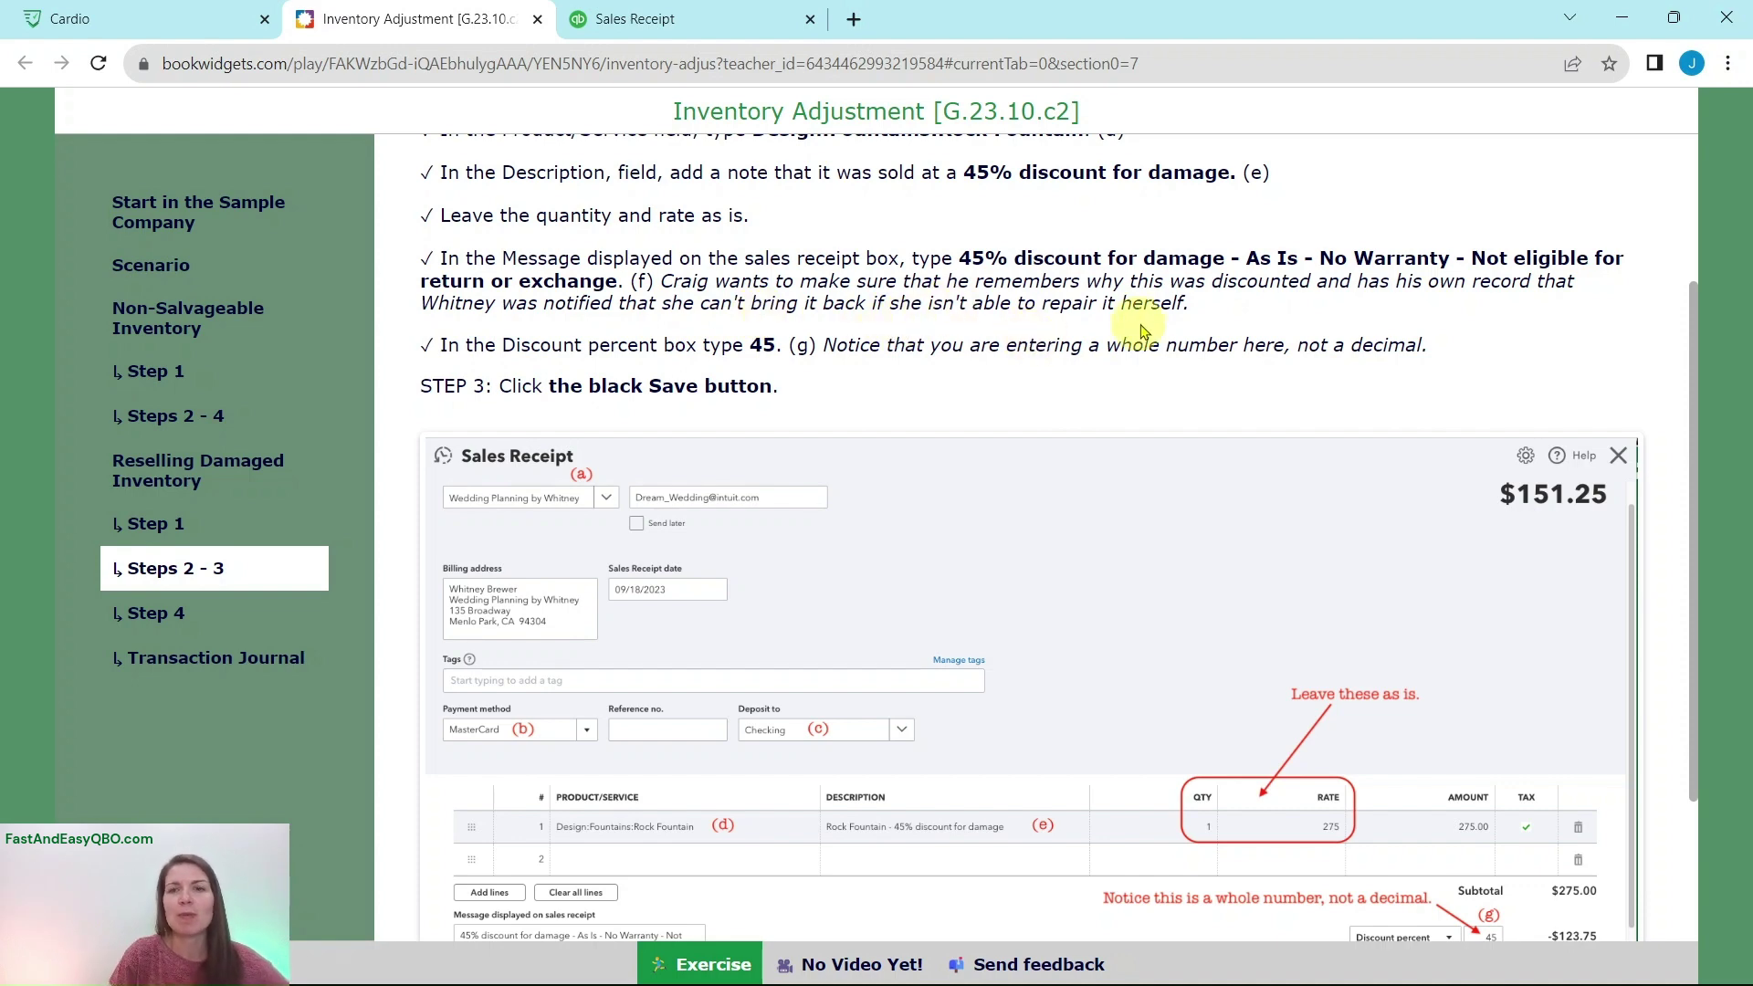
left_click(655, 24)
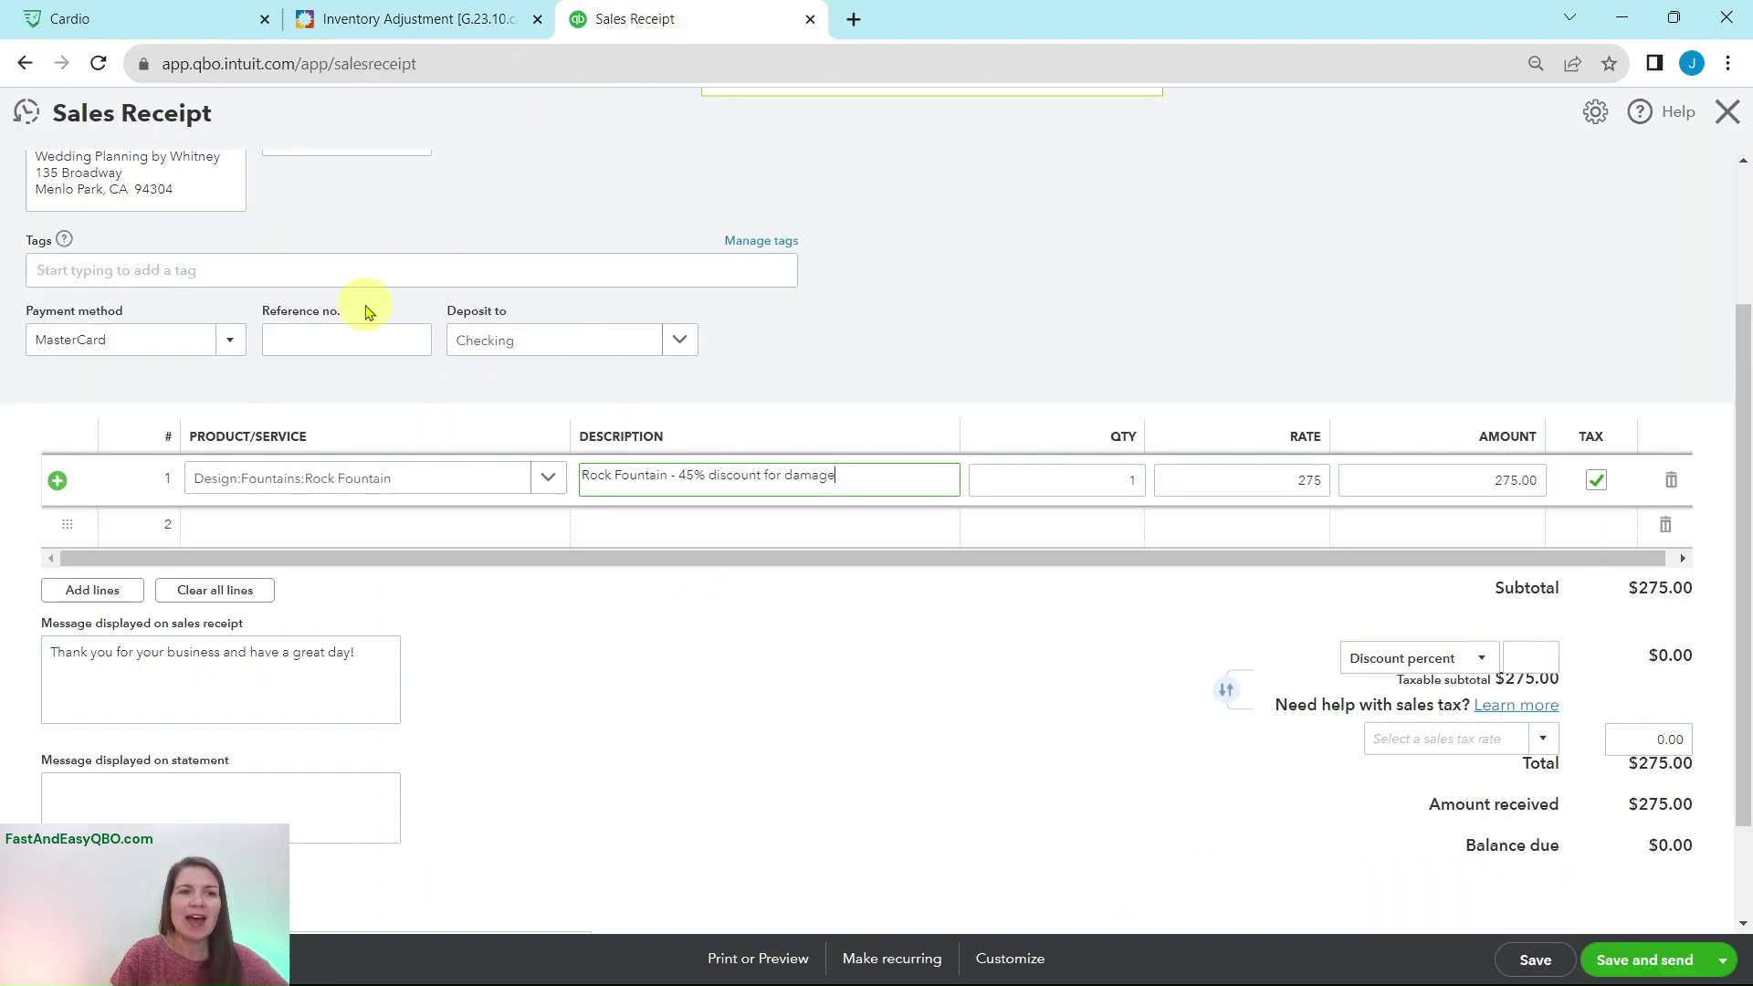
scroll(328, 659, "down", 1)
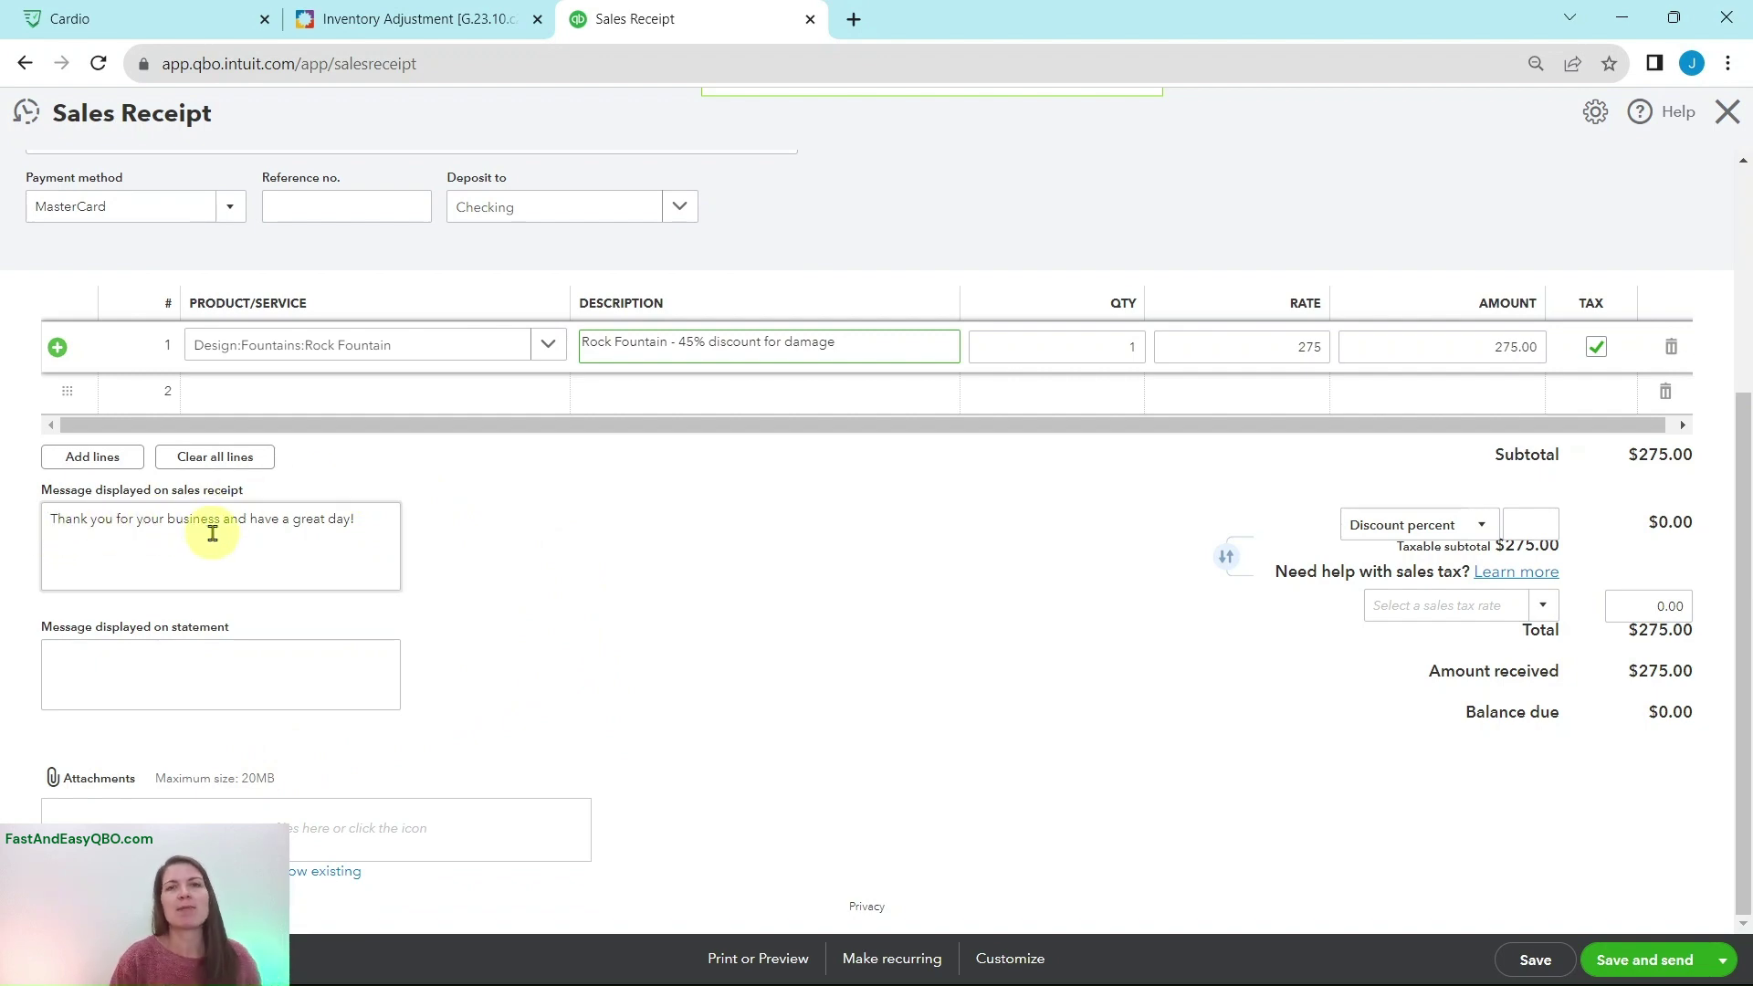
left_click(383, 18)
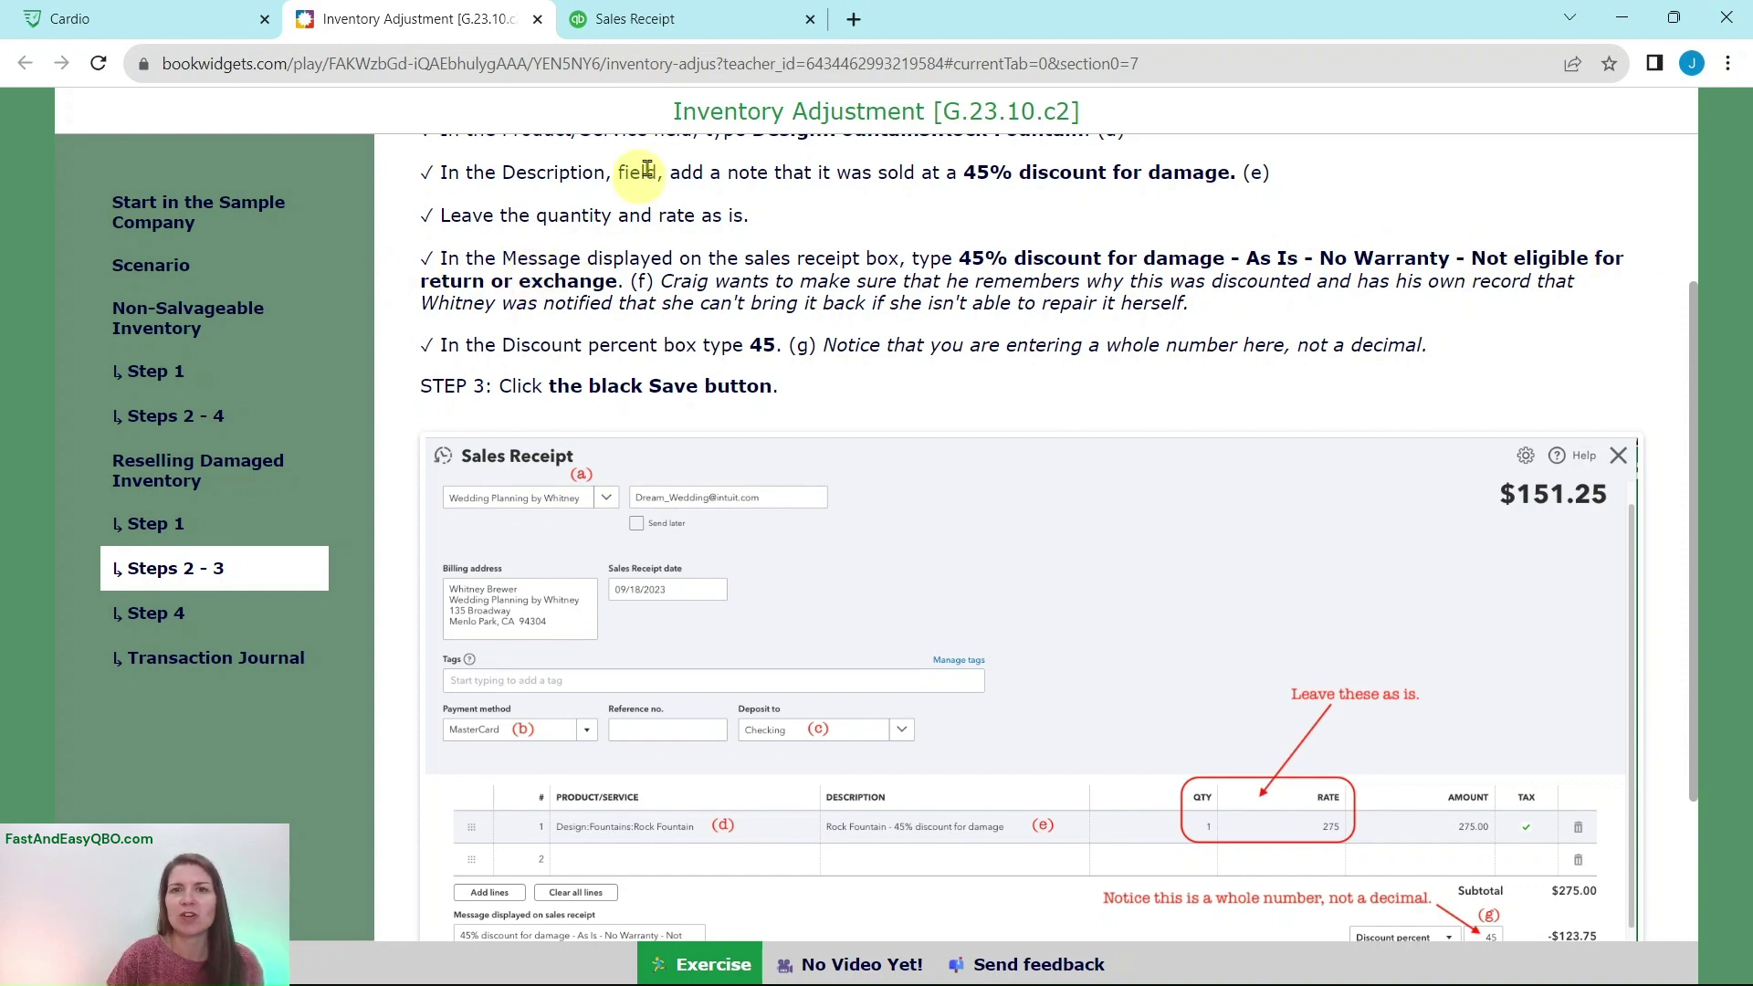
left_click(685, 22)
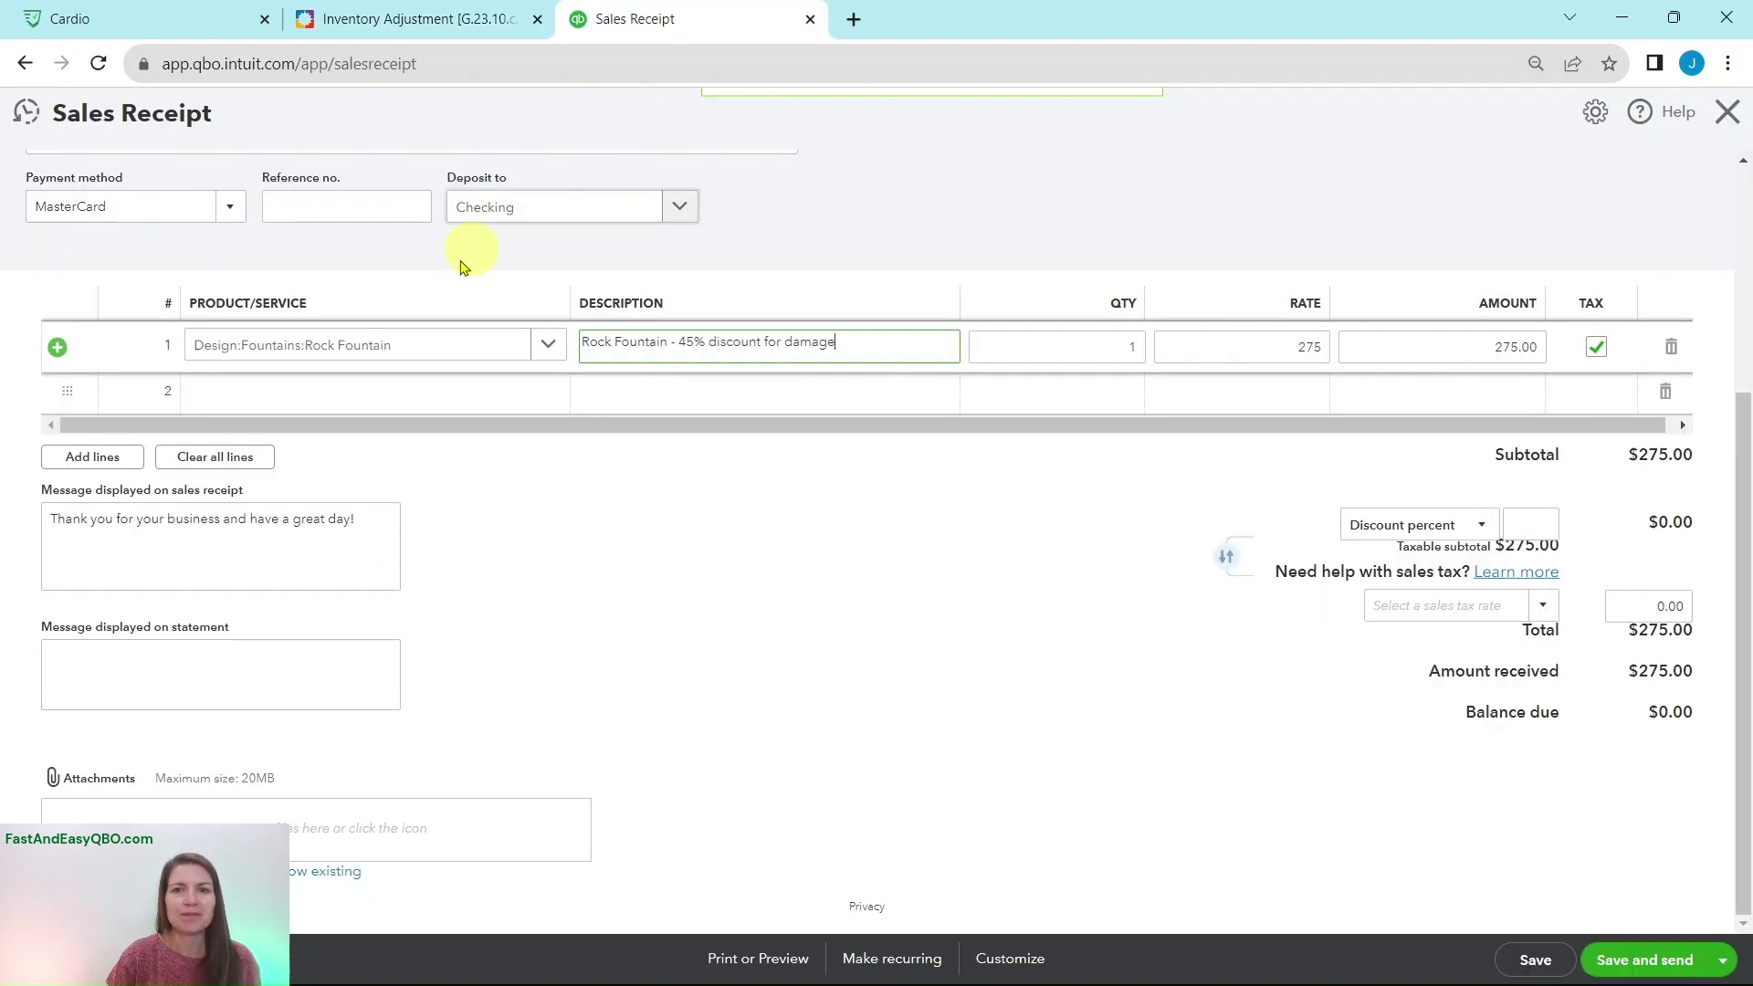
Step: Change the message to '45% discount for damage - As Is - No Warranty - Not eligible for return or exchange'
triple_click(370, 521)
key("BackSpace")
type("45")
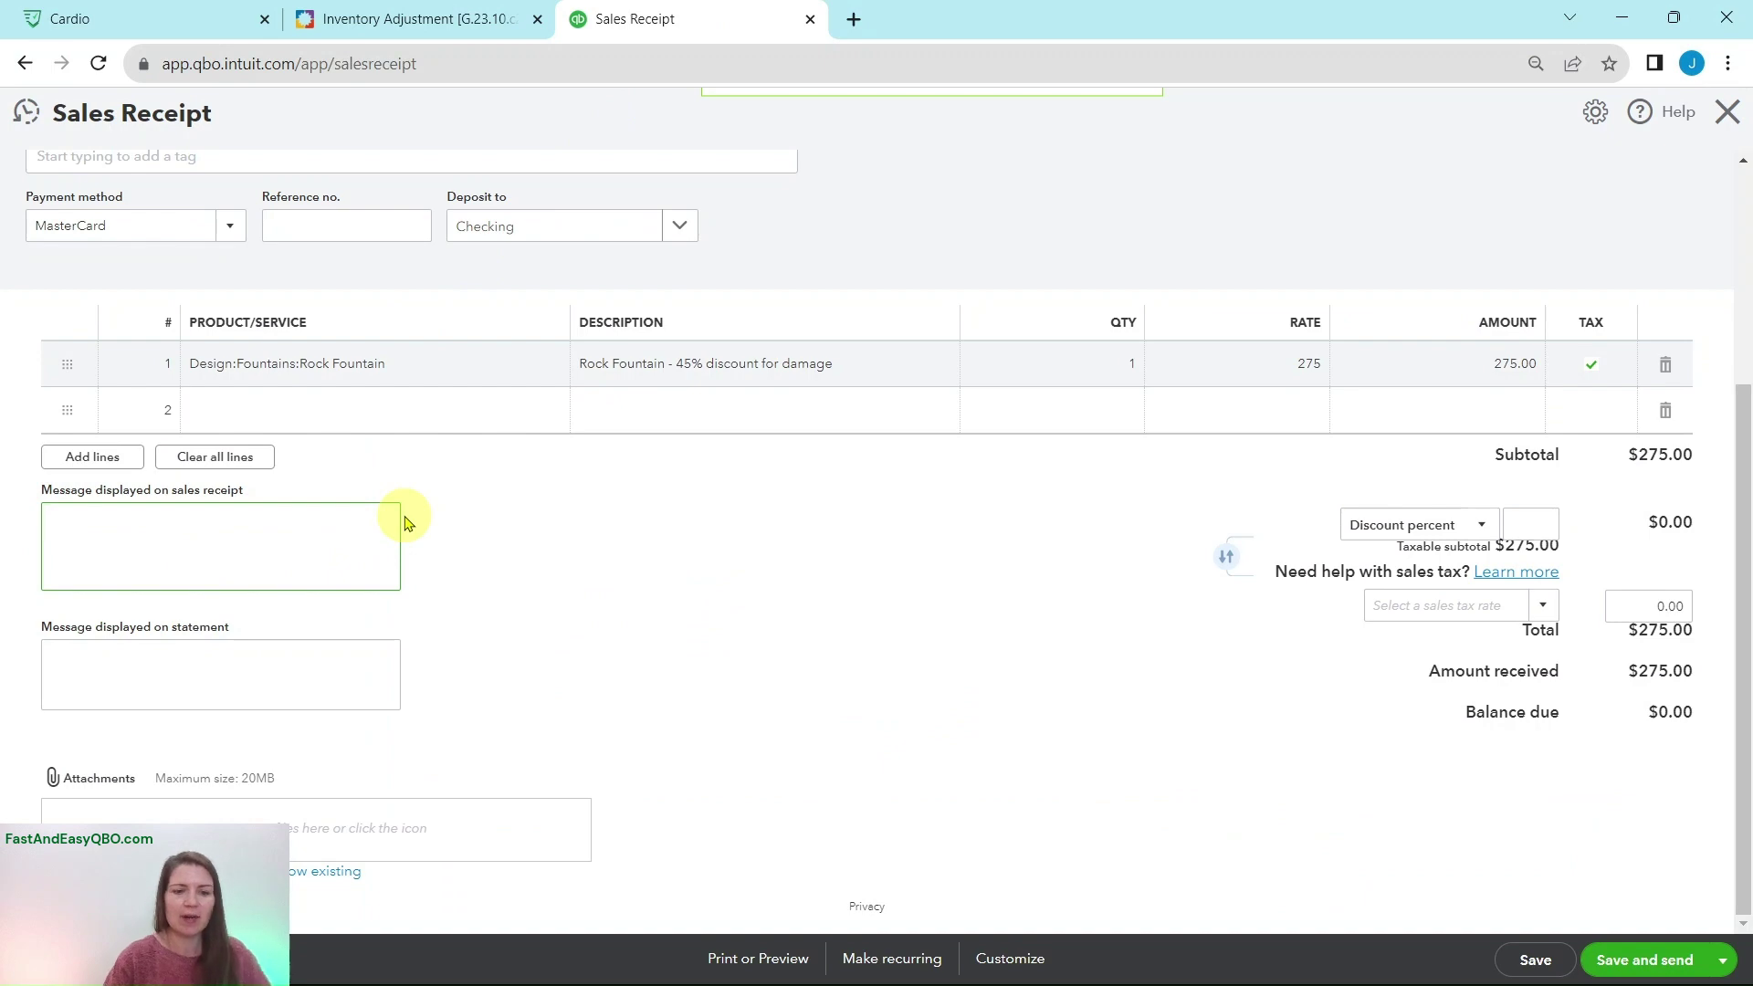
left_click(370, 19)
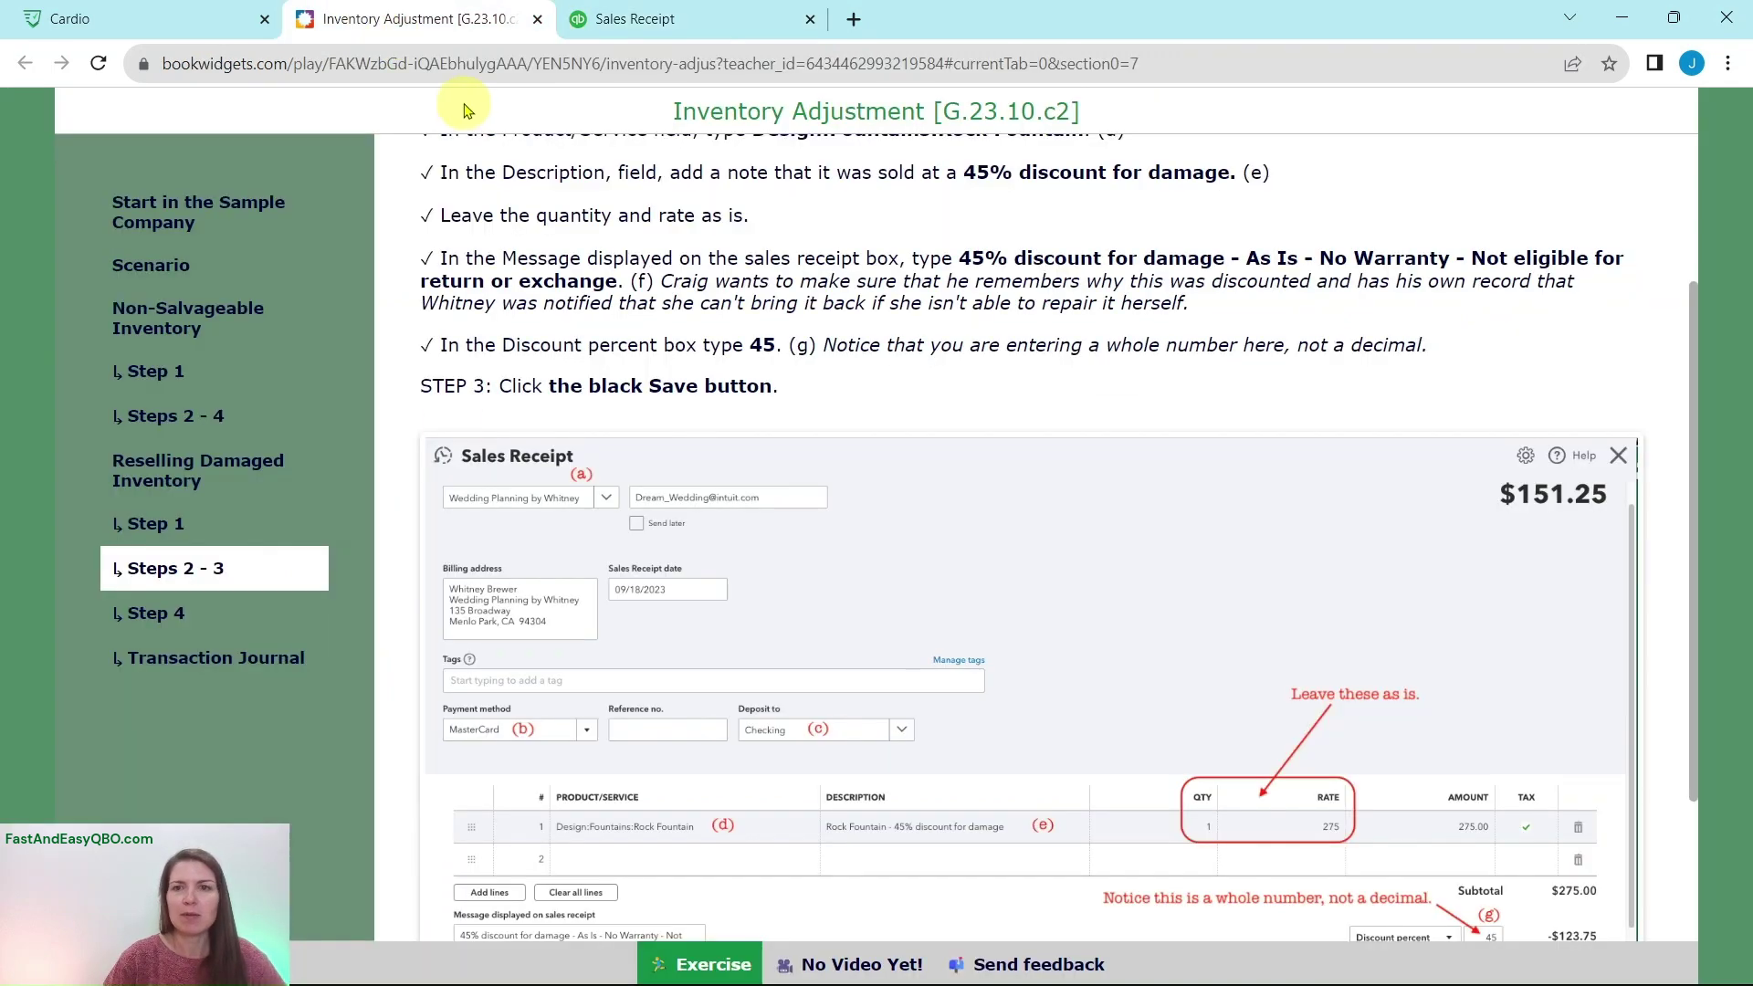
left_click(726, 31)
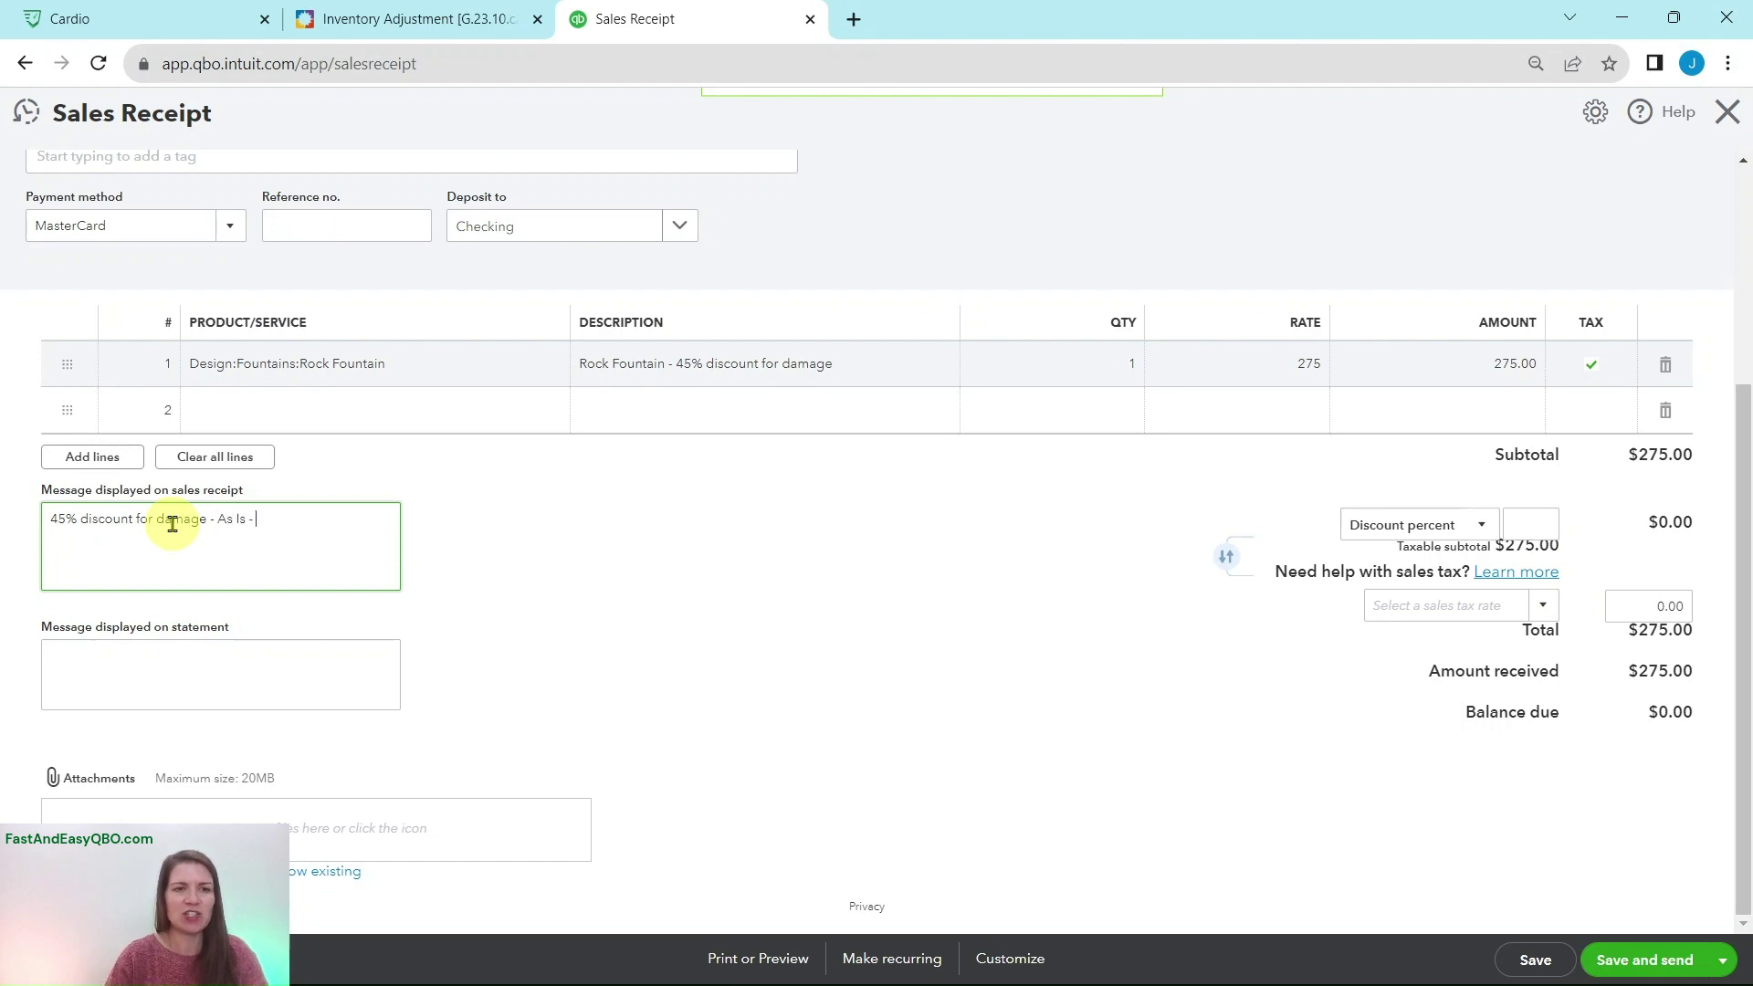
left_click(460, 19)
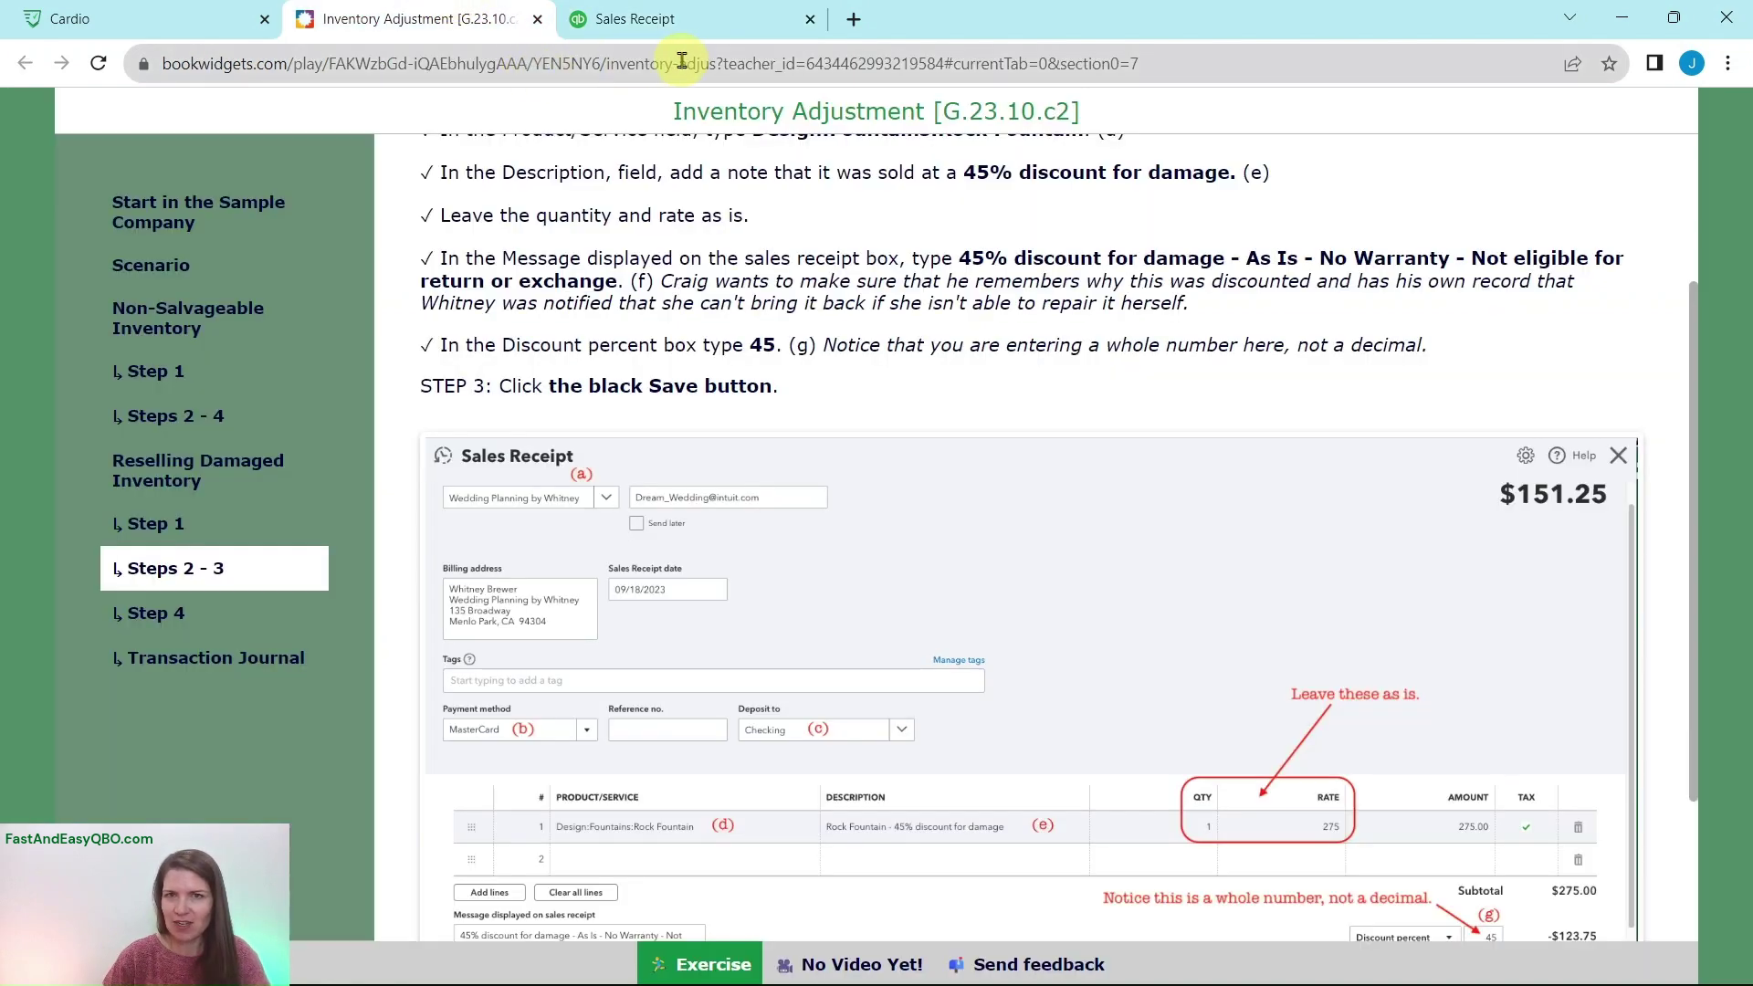
left_click(630, 20)
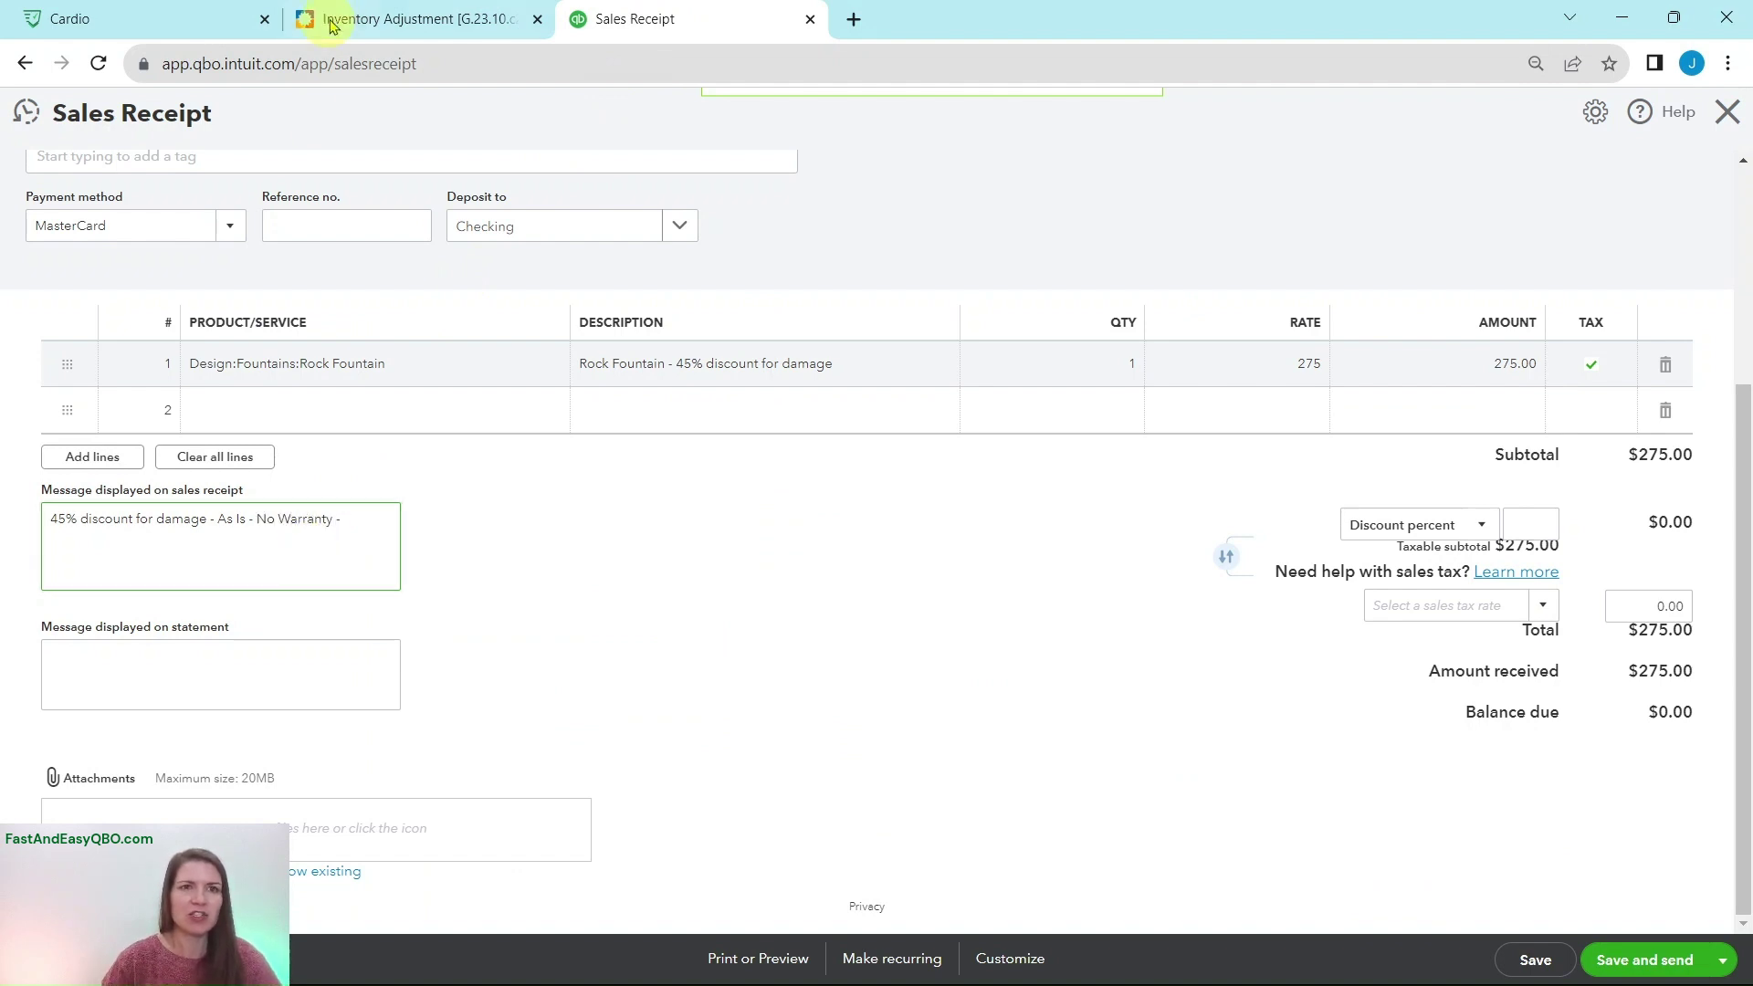
left_click(398, 19)
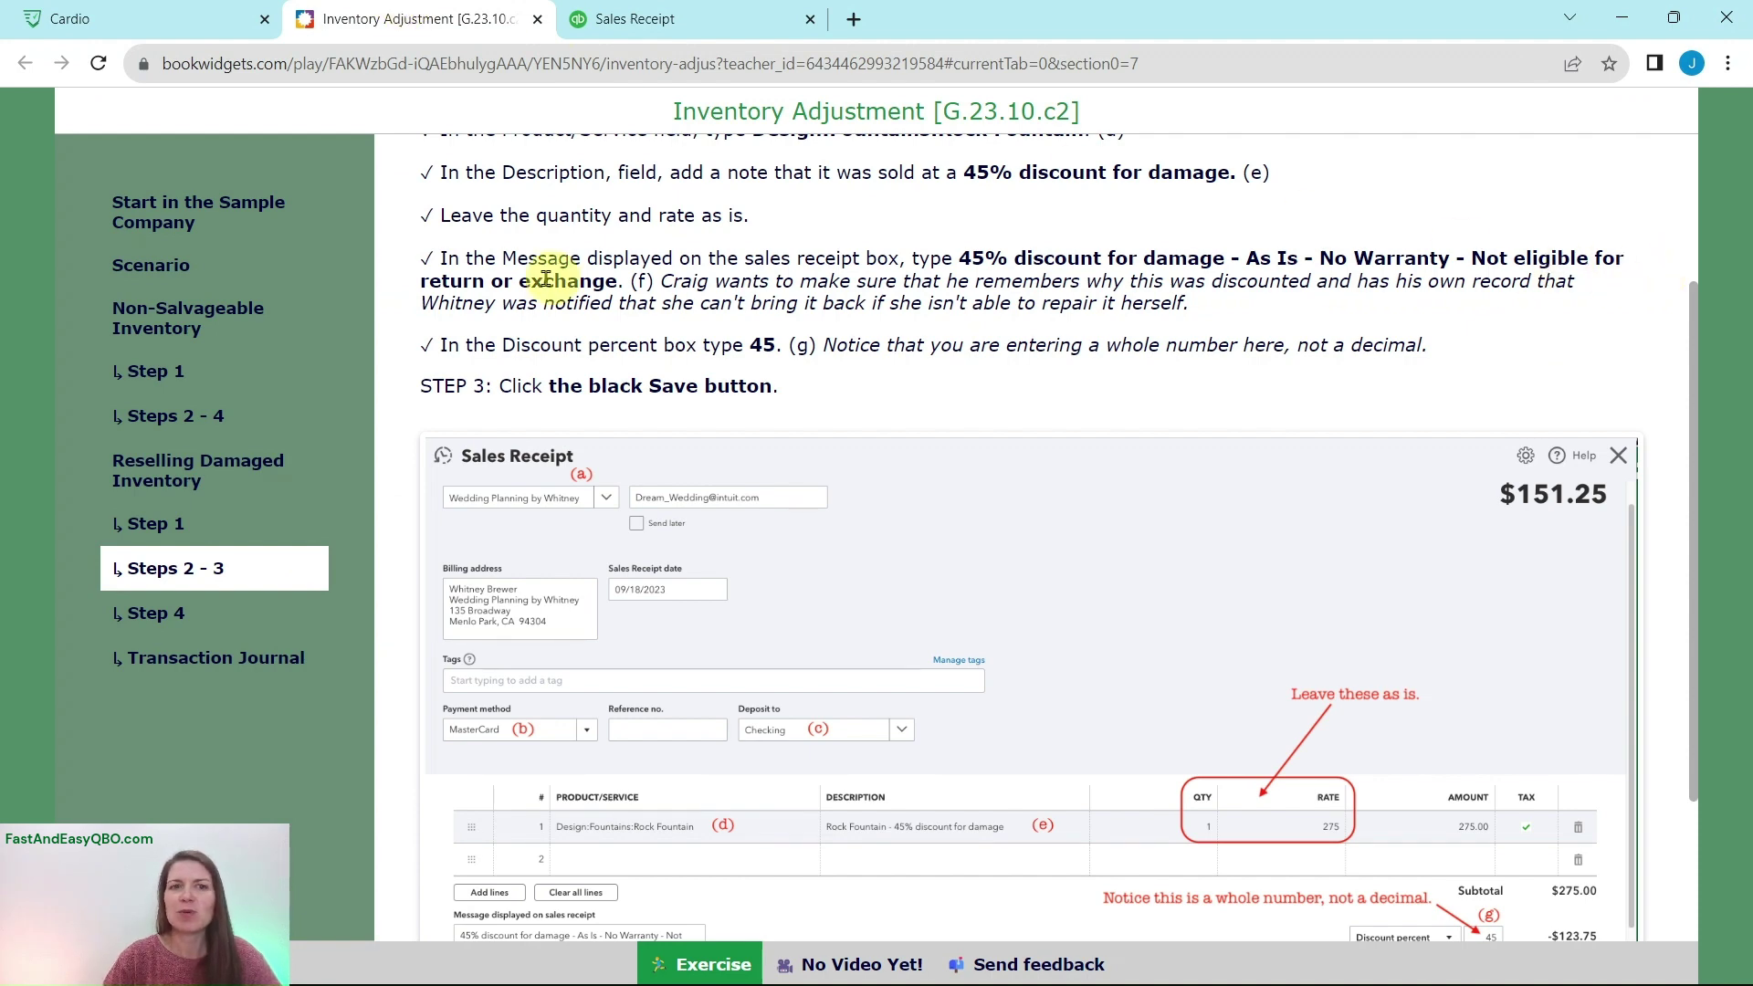
left_click(699, 22)
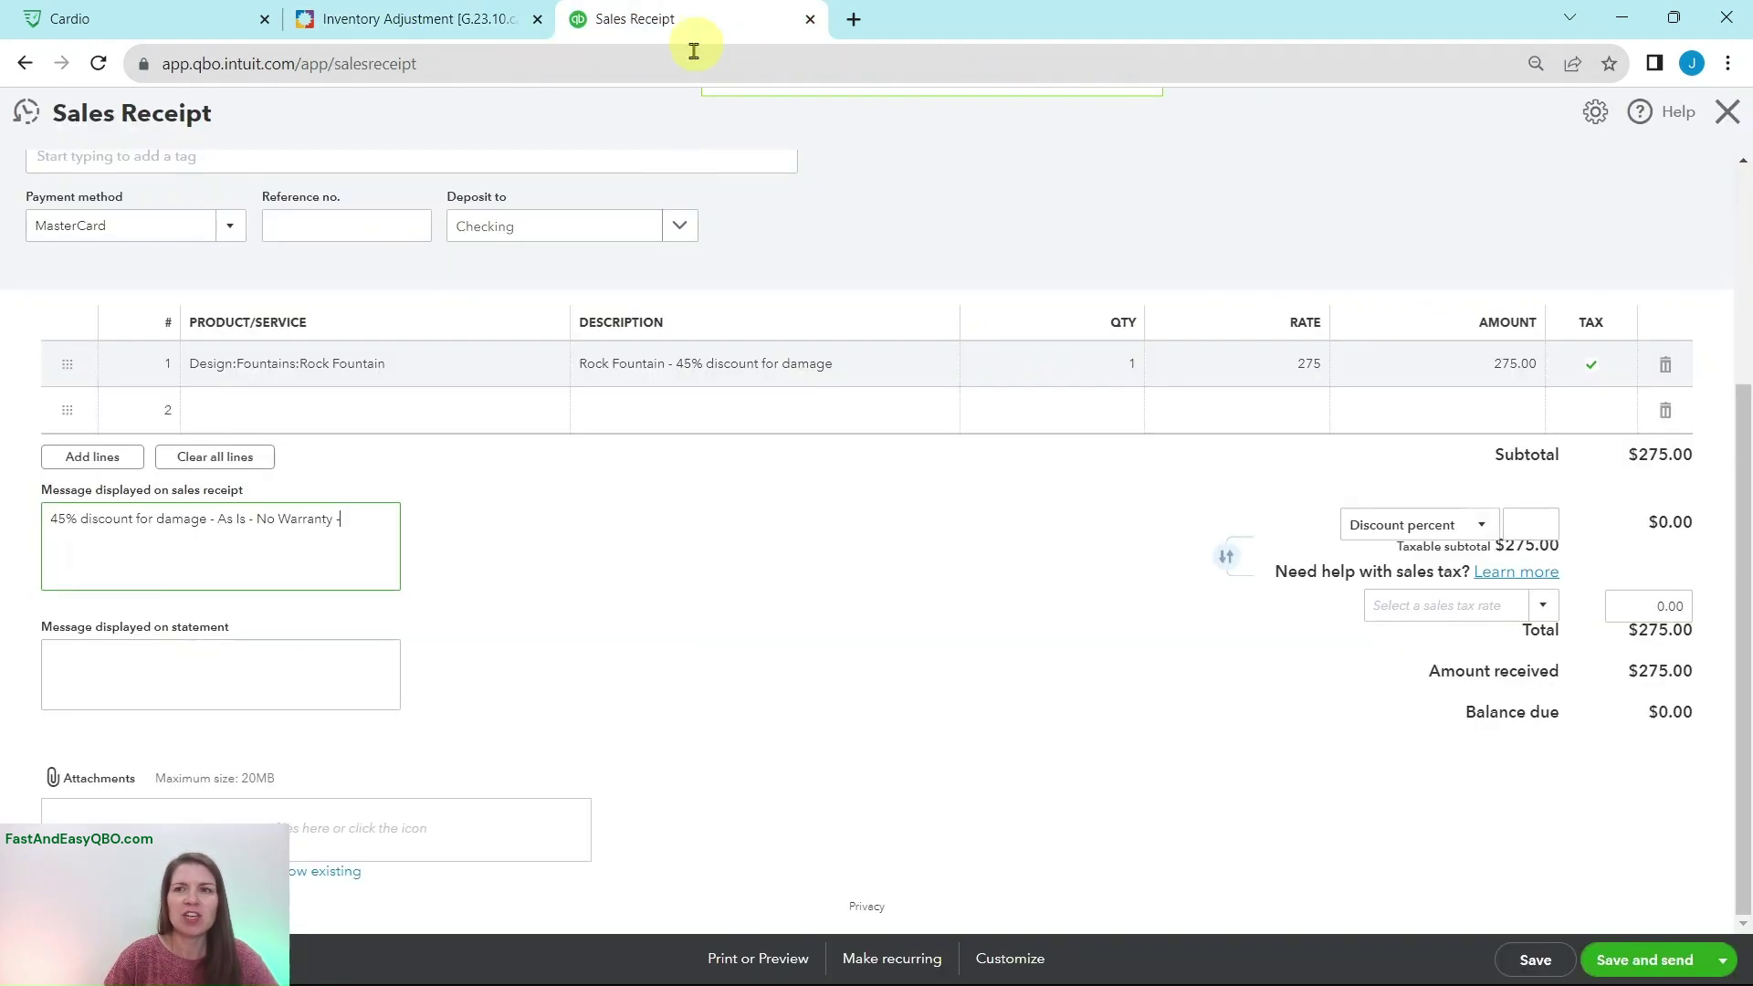
type("-")
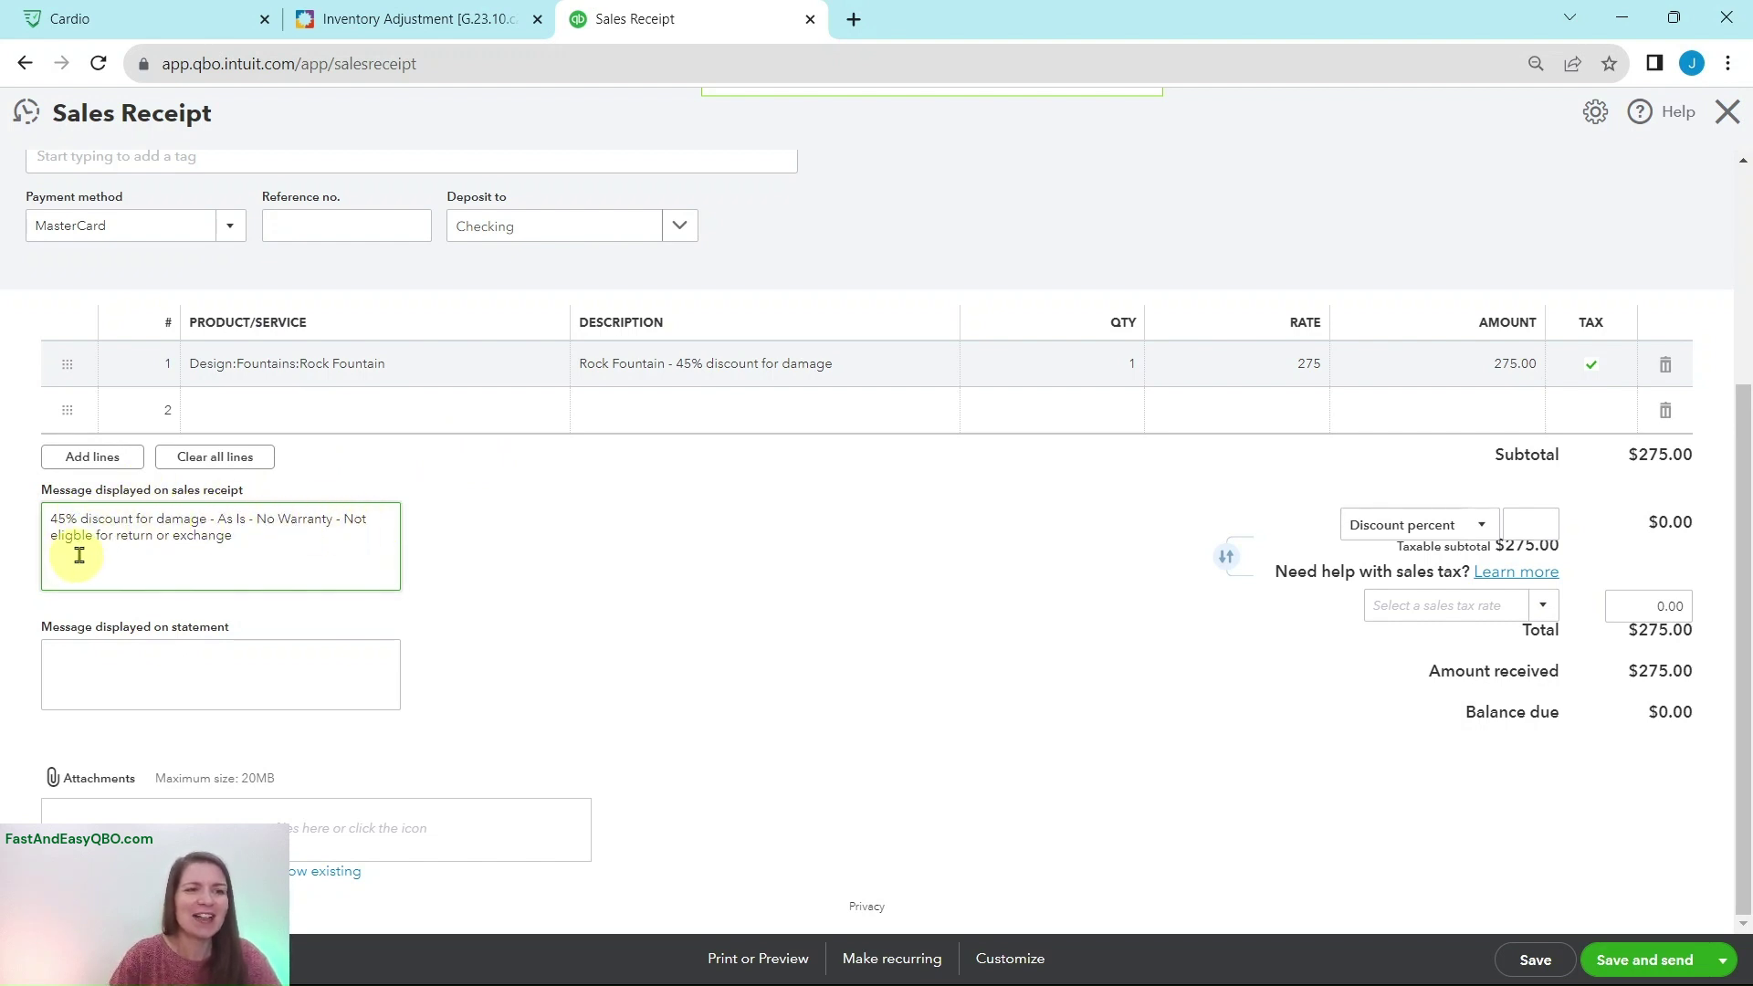
left_click(73, 536)
type("igi")
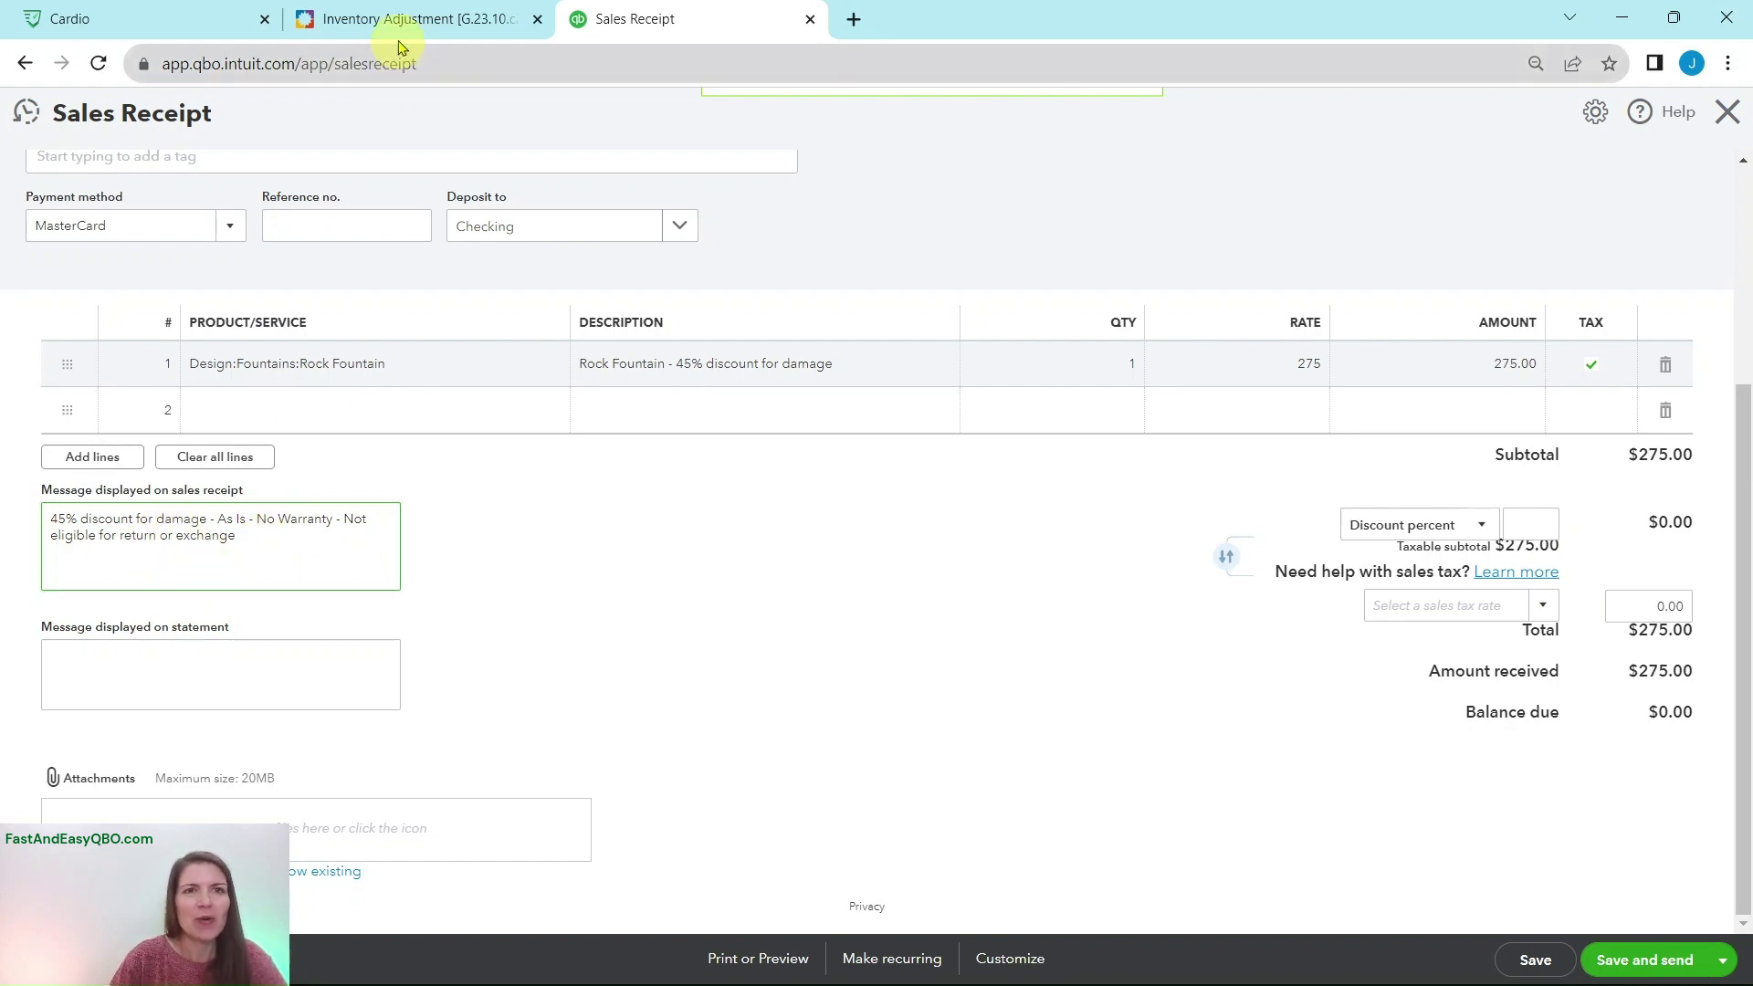
left_click(395, 22)
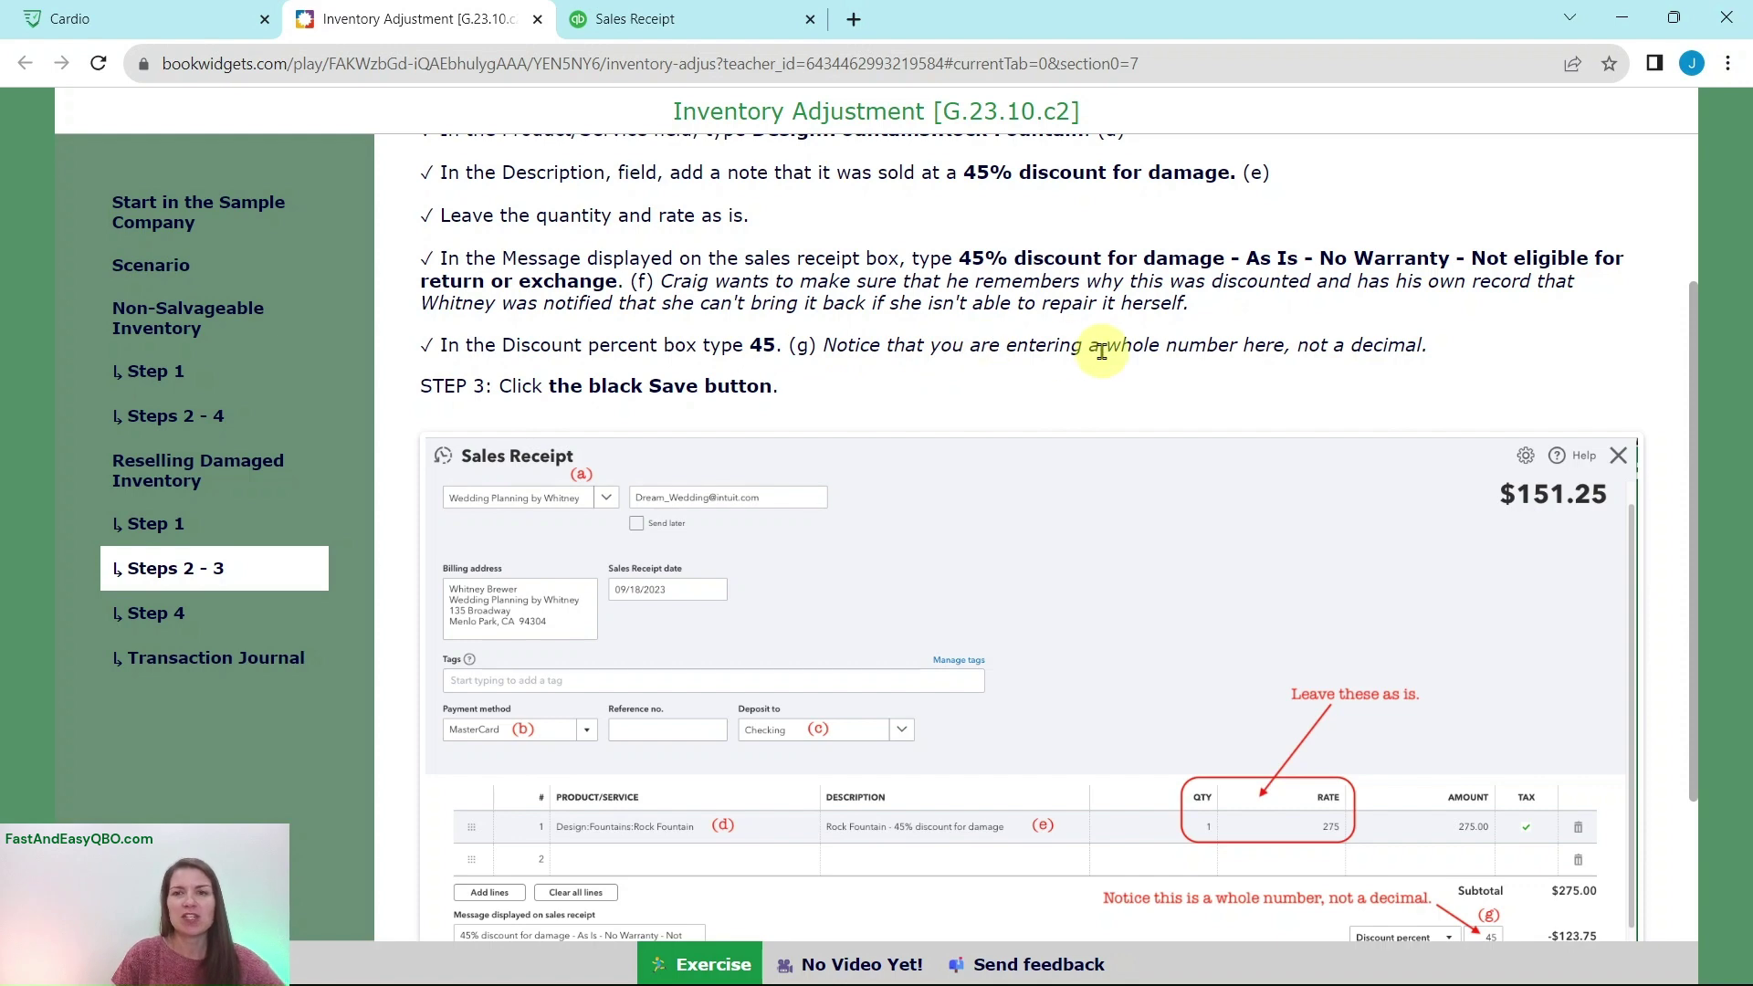
Step: Enter a 45% discount so the receipt total drops to $151.25
left_click(710, 20)
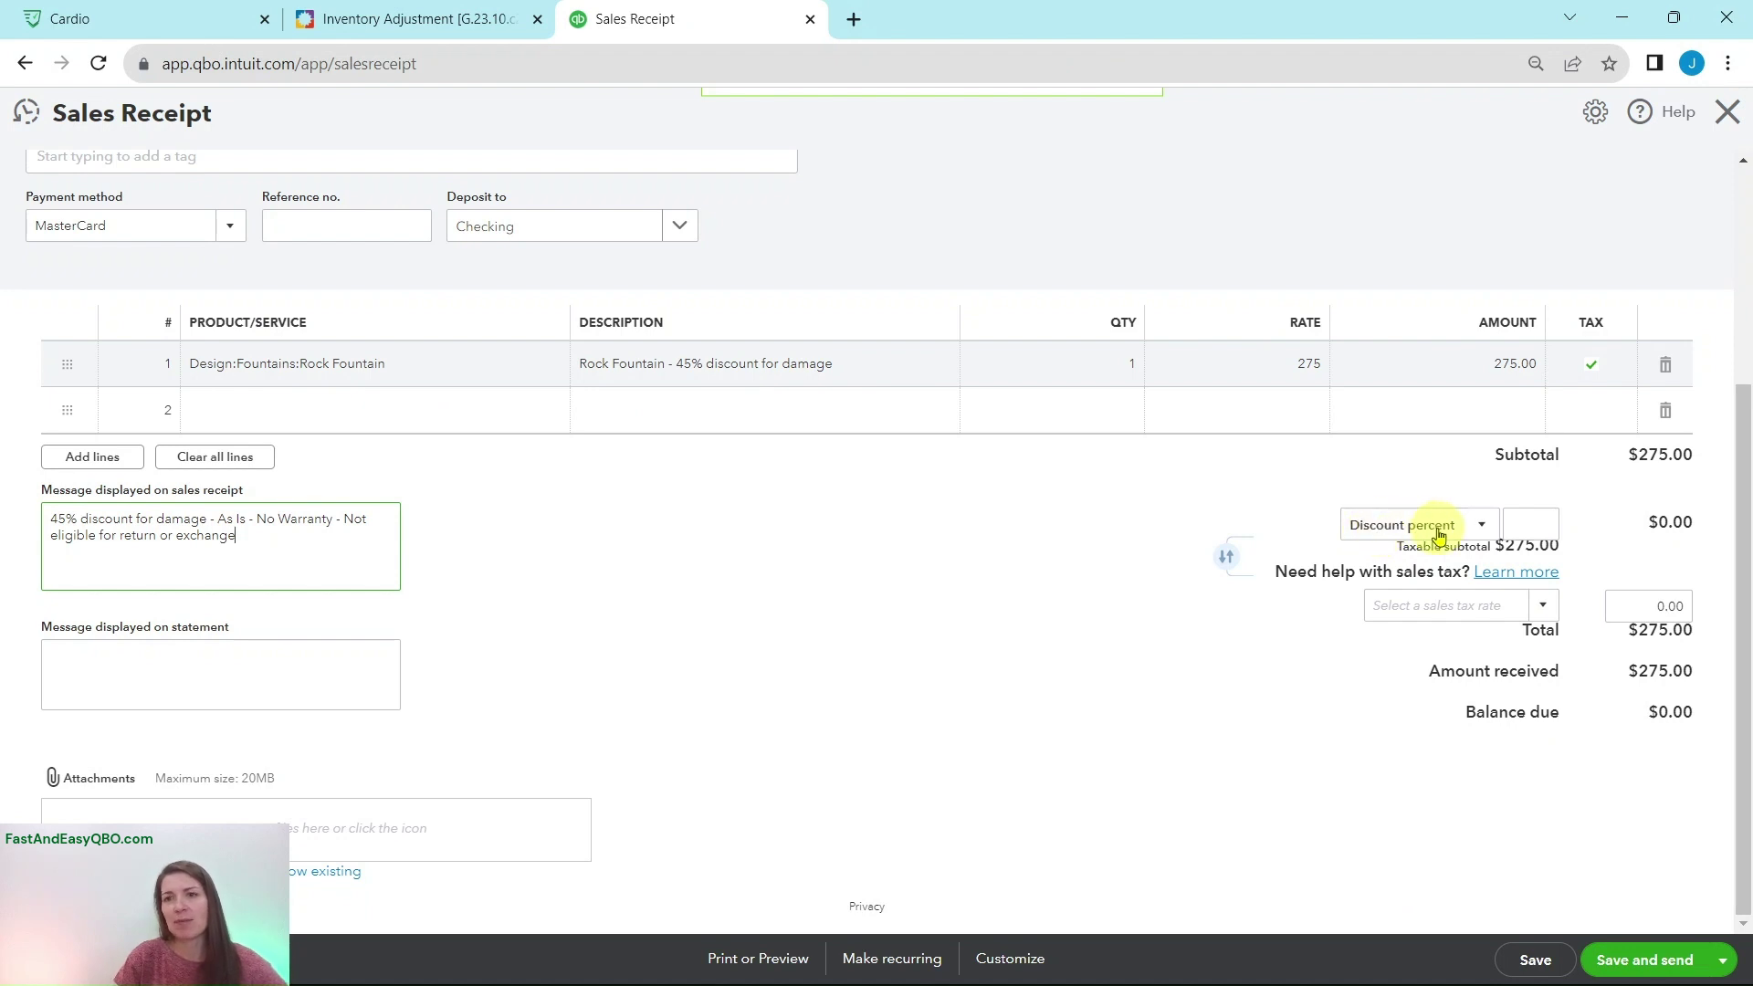
left_click(1530, 527)
type("45")
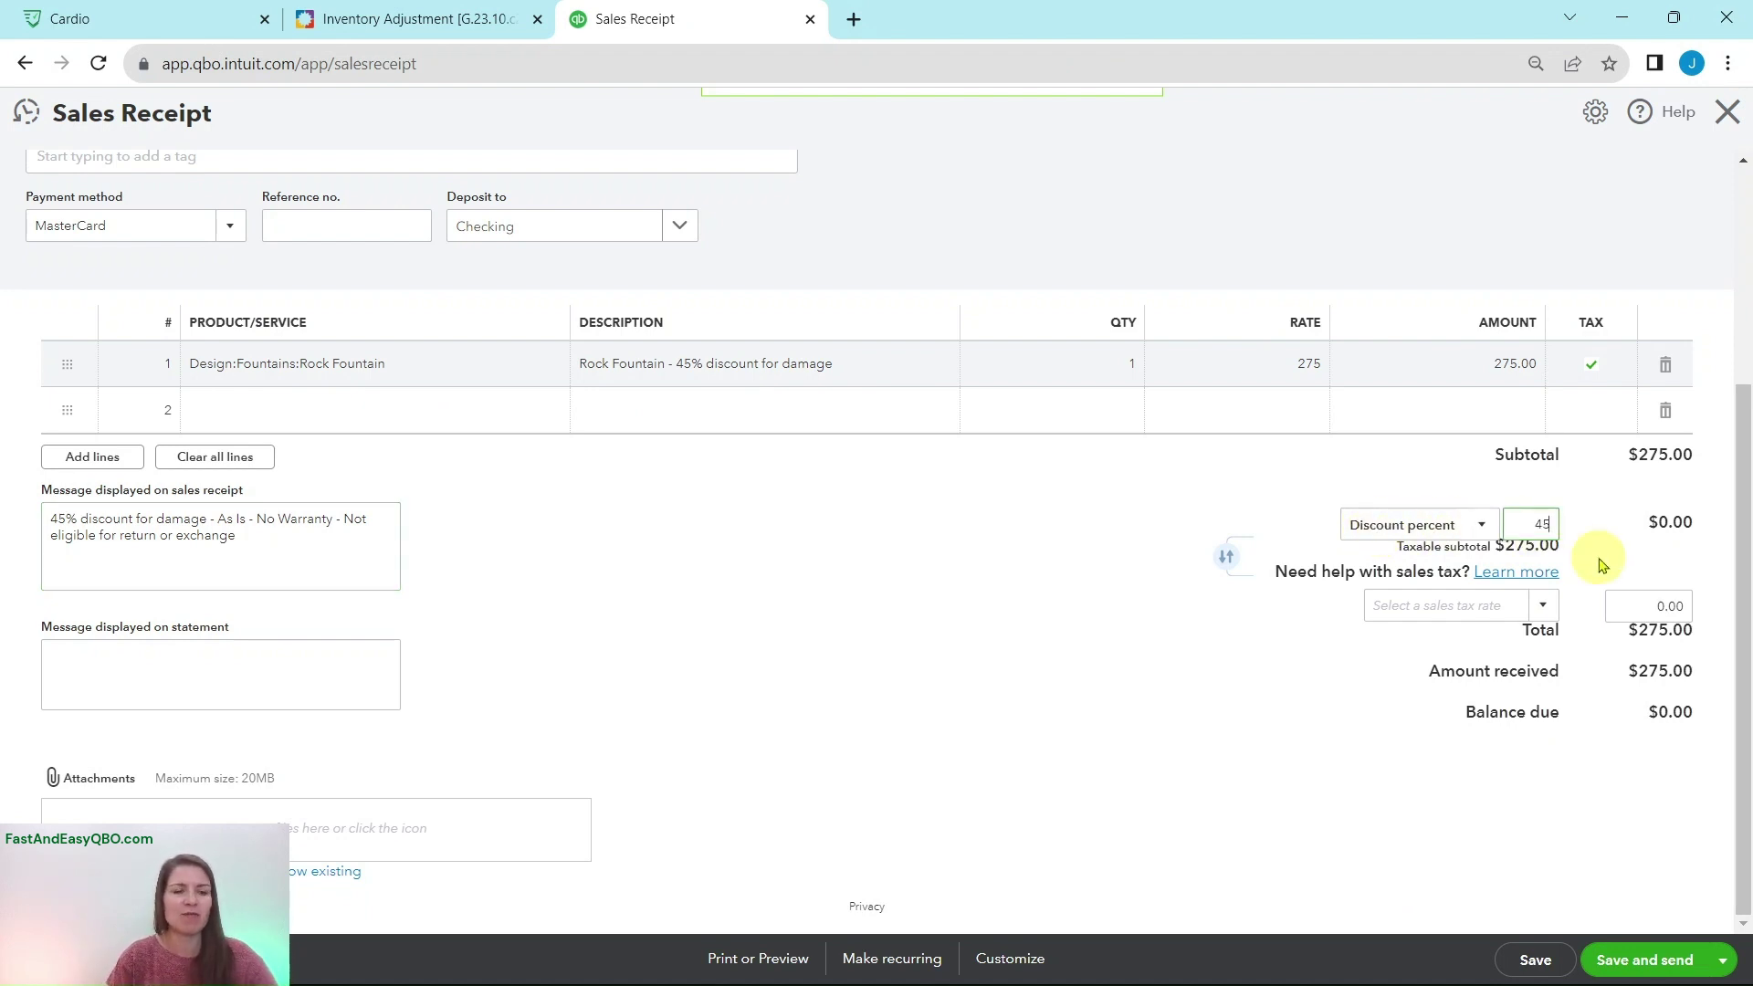
key("Tab")
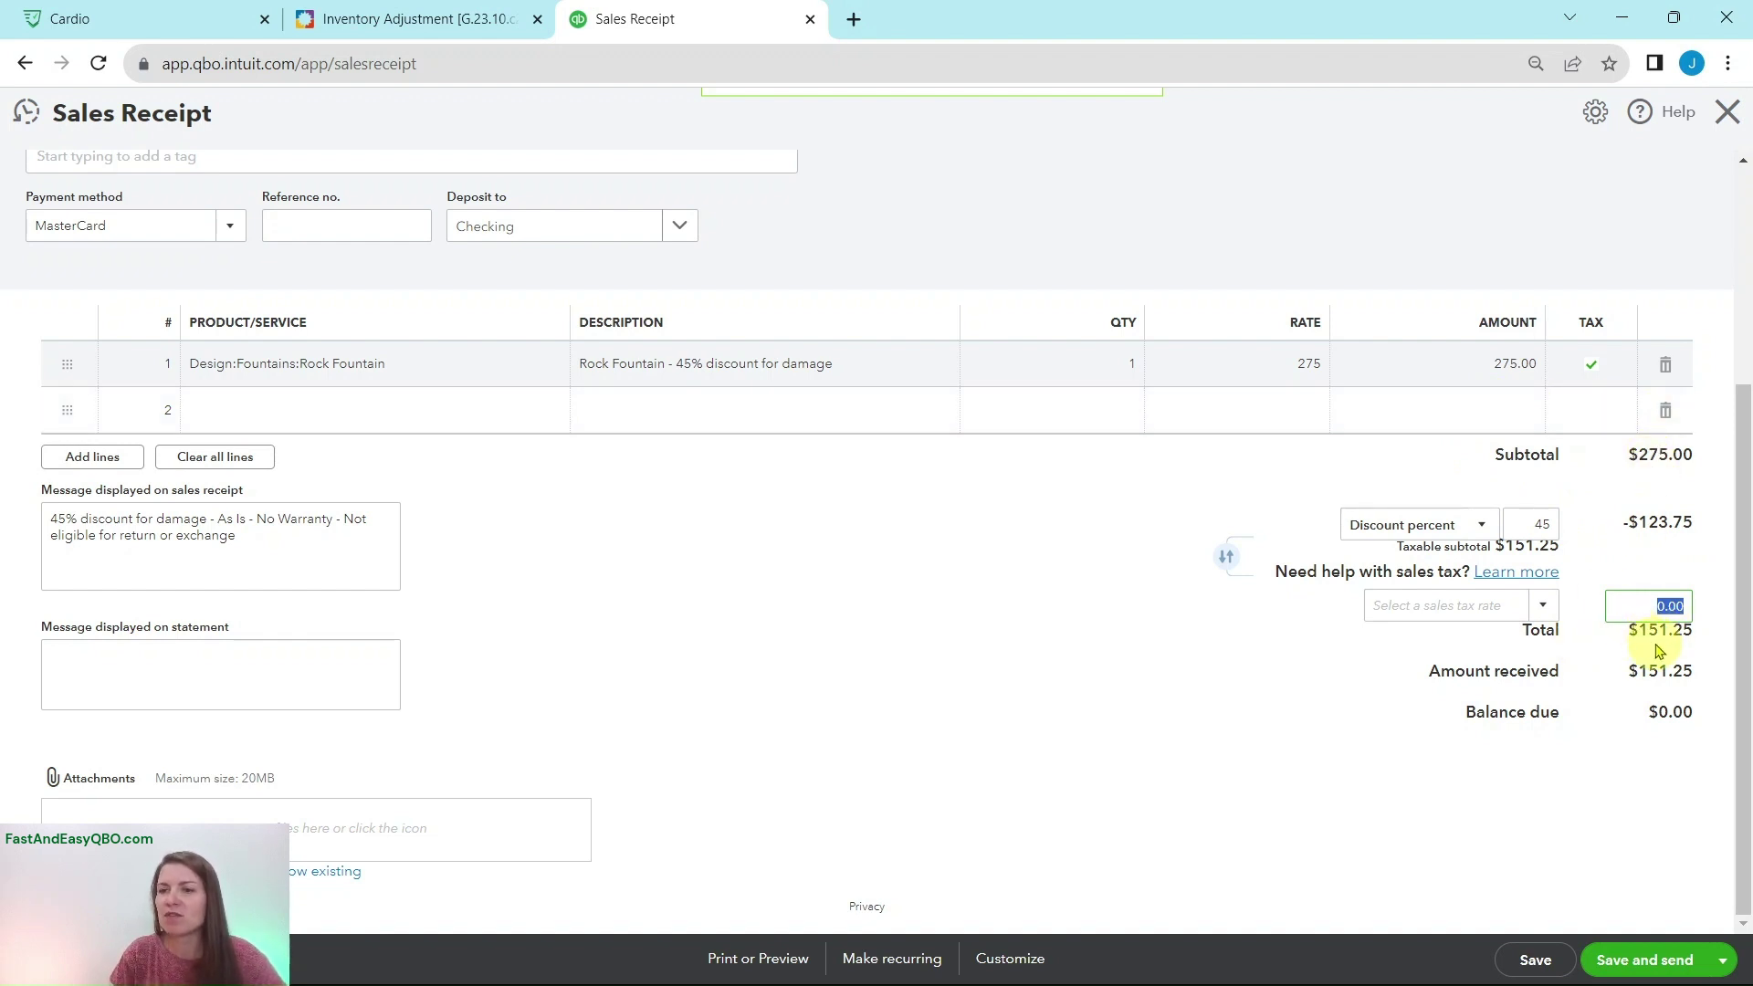
left_click(465, 20)
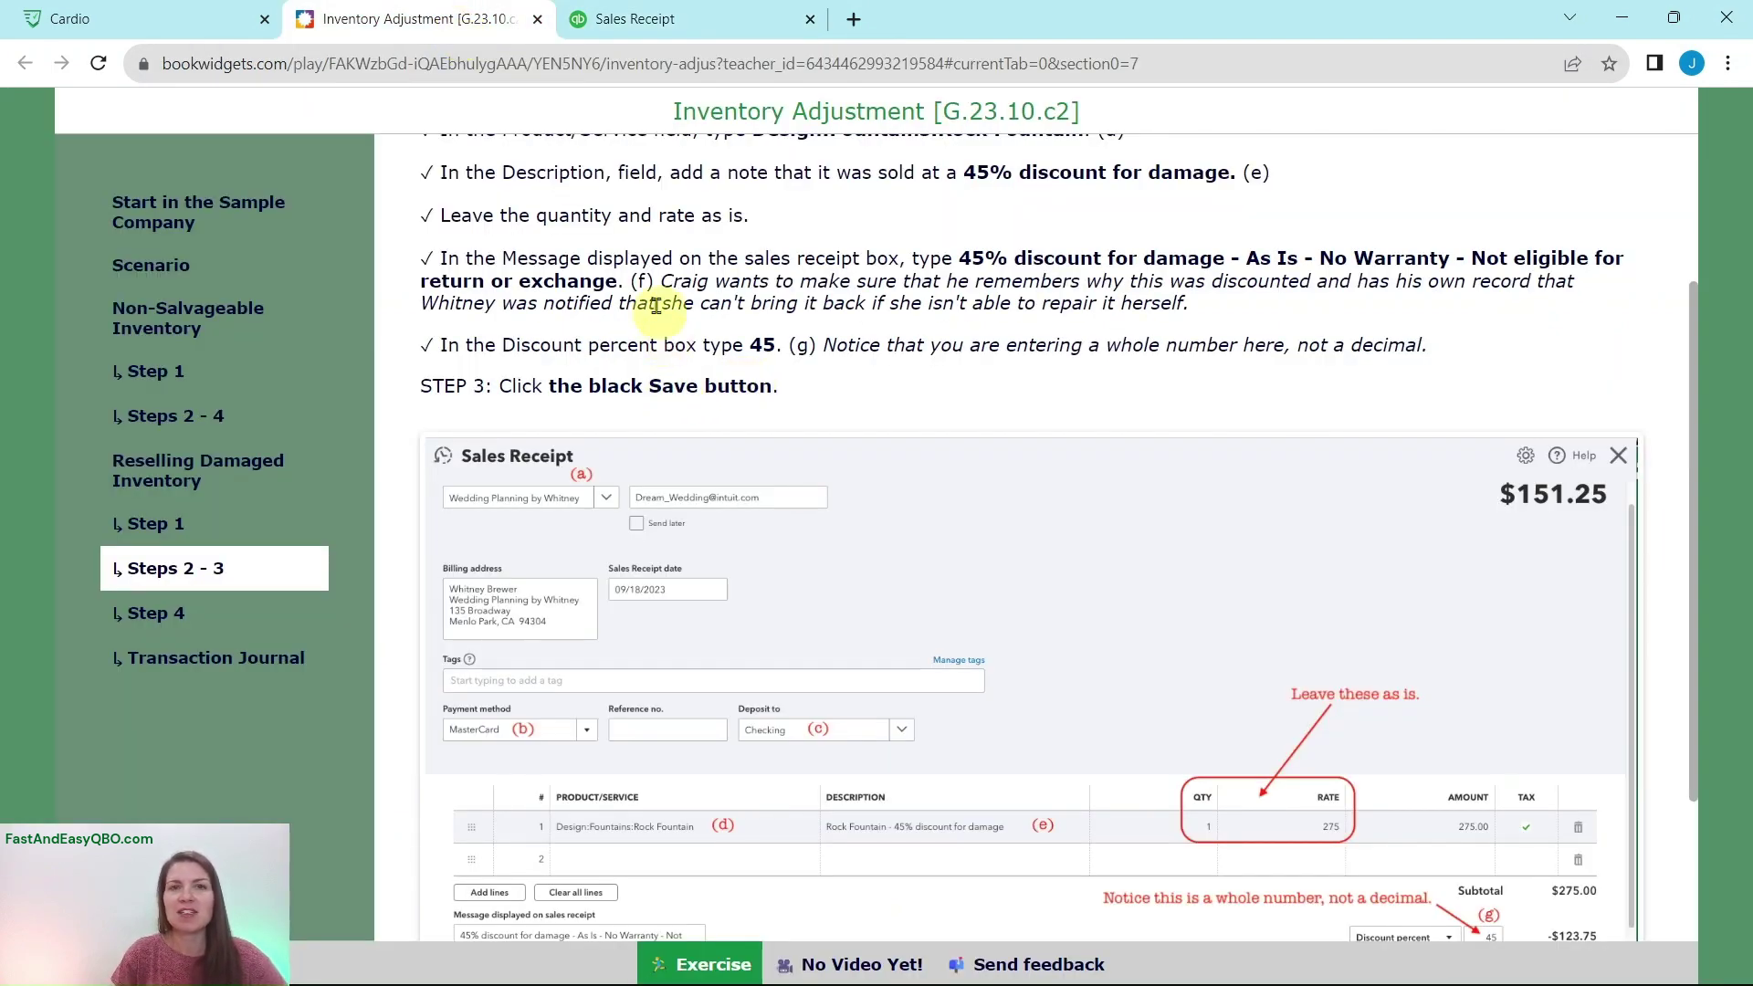
left_click(668, 27)
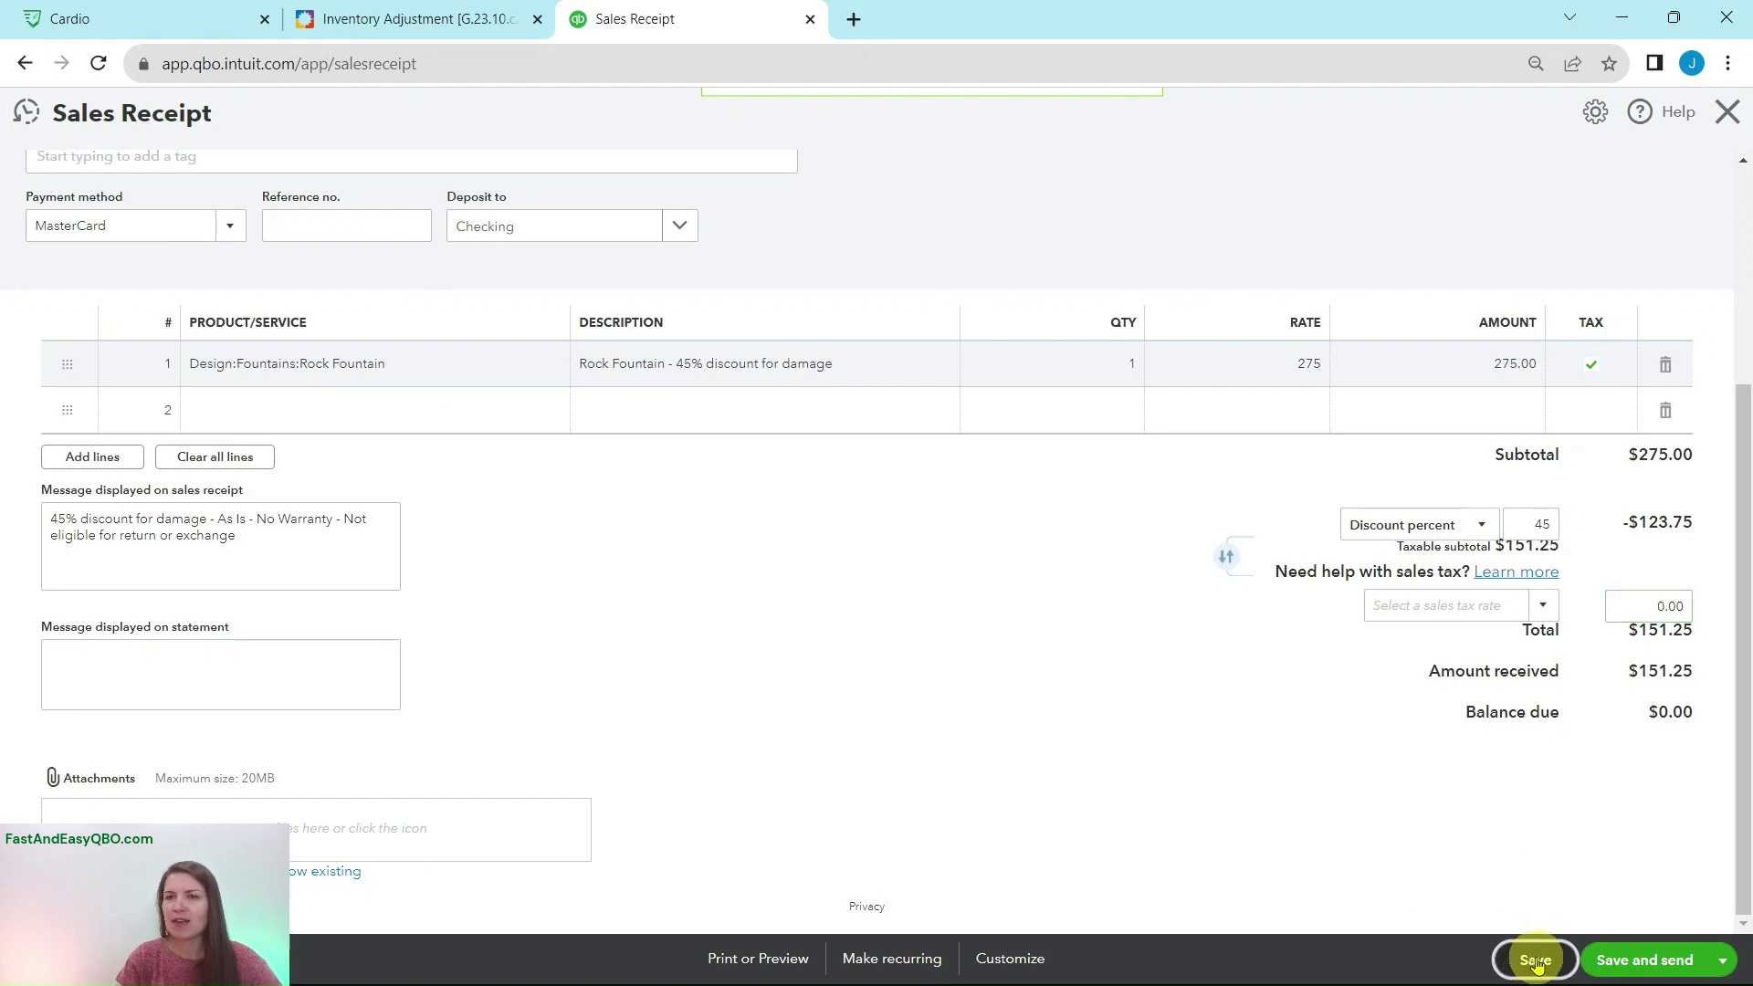
Step: Save Sales Receipt 1039, read the Step 4 instructions, and show its More actions
left_click(1535, 960)
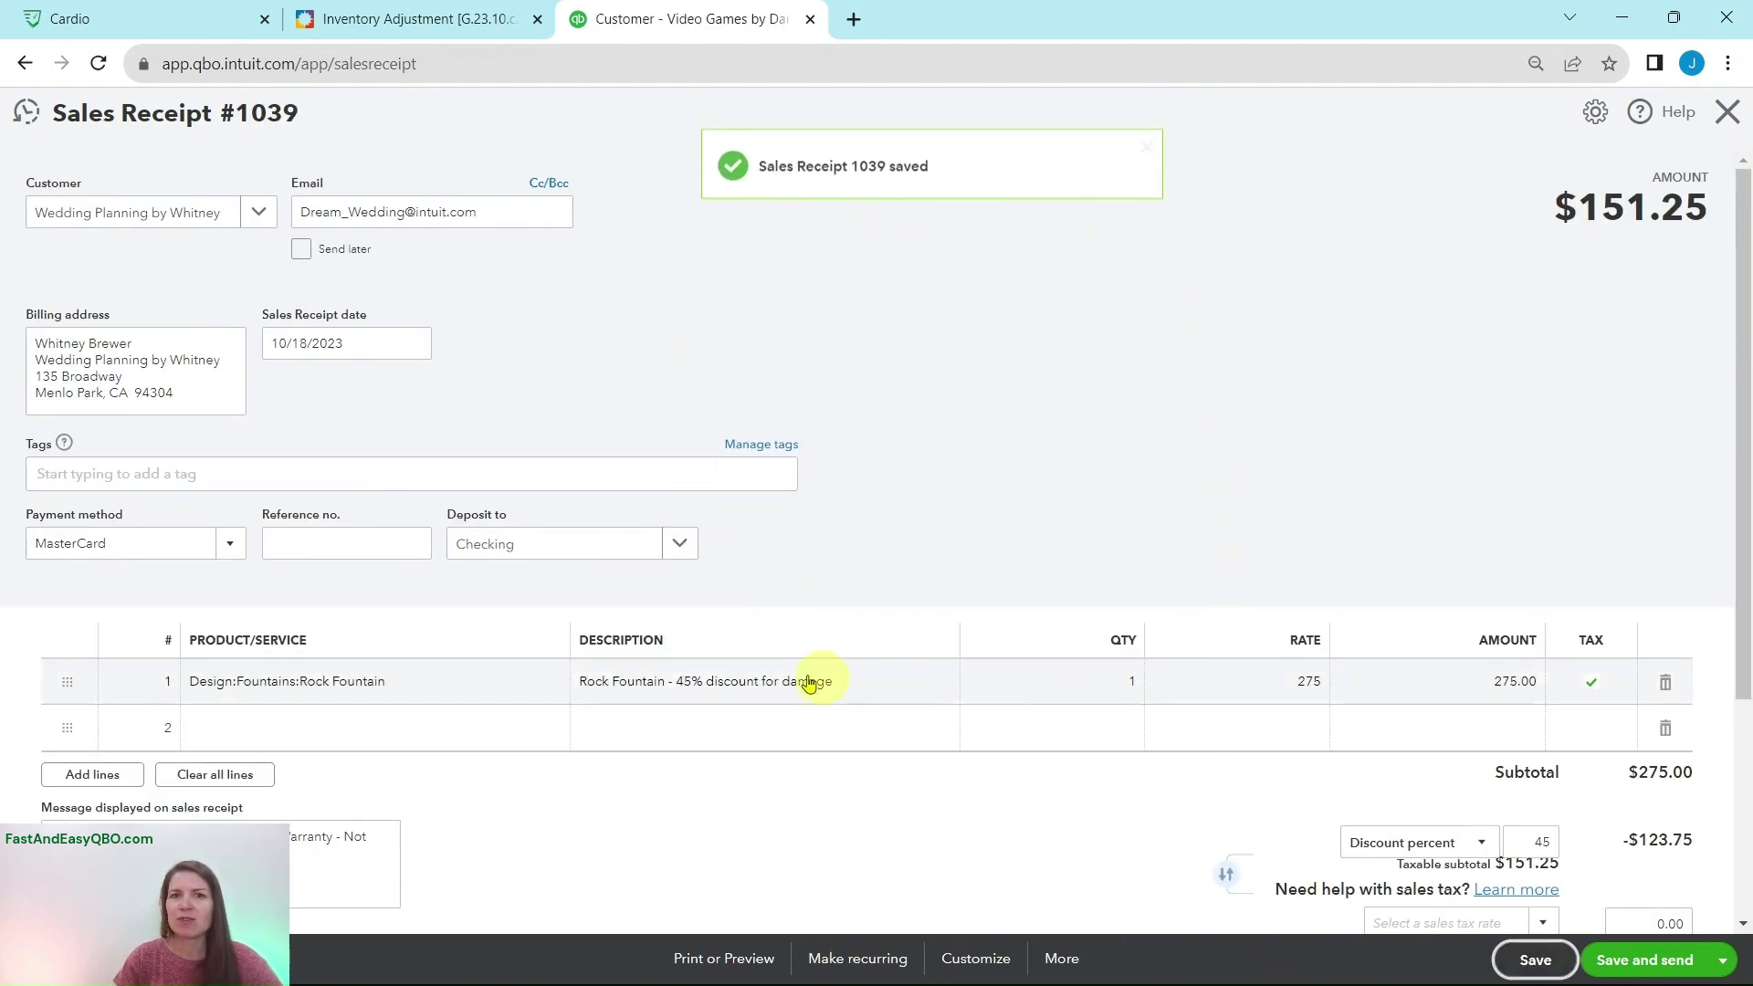
left_click(411, 20)
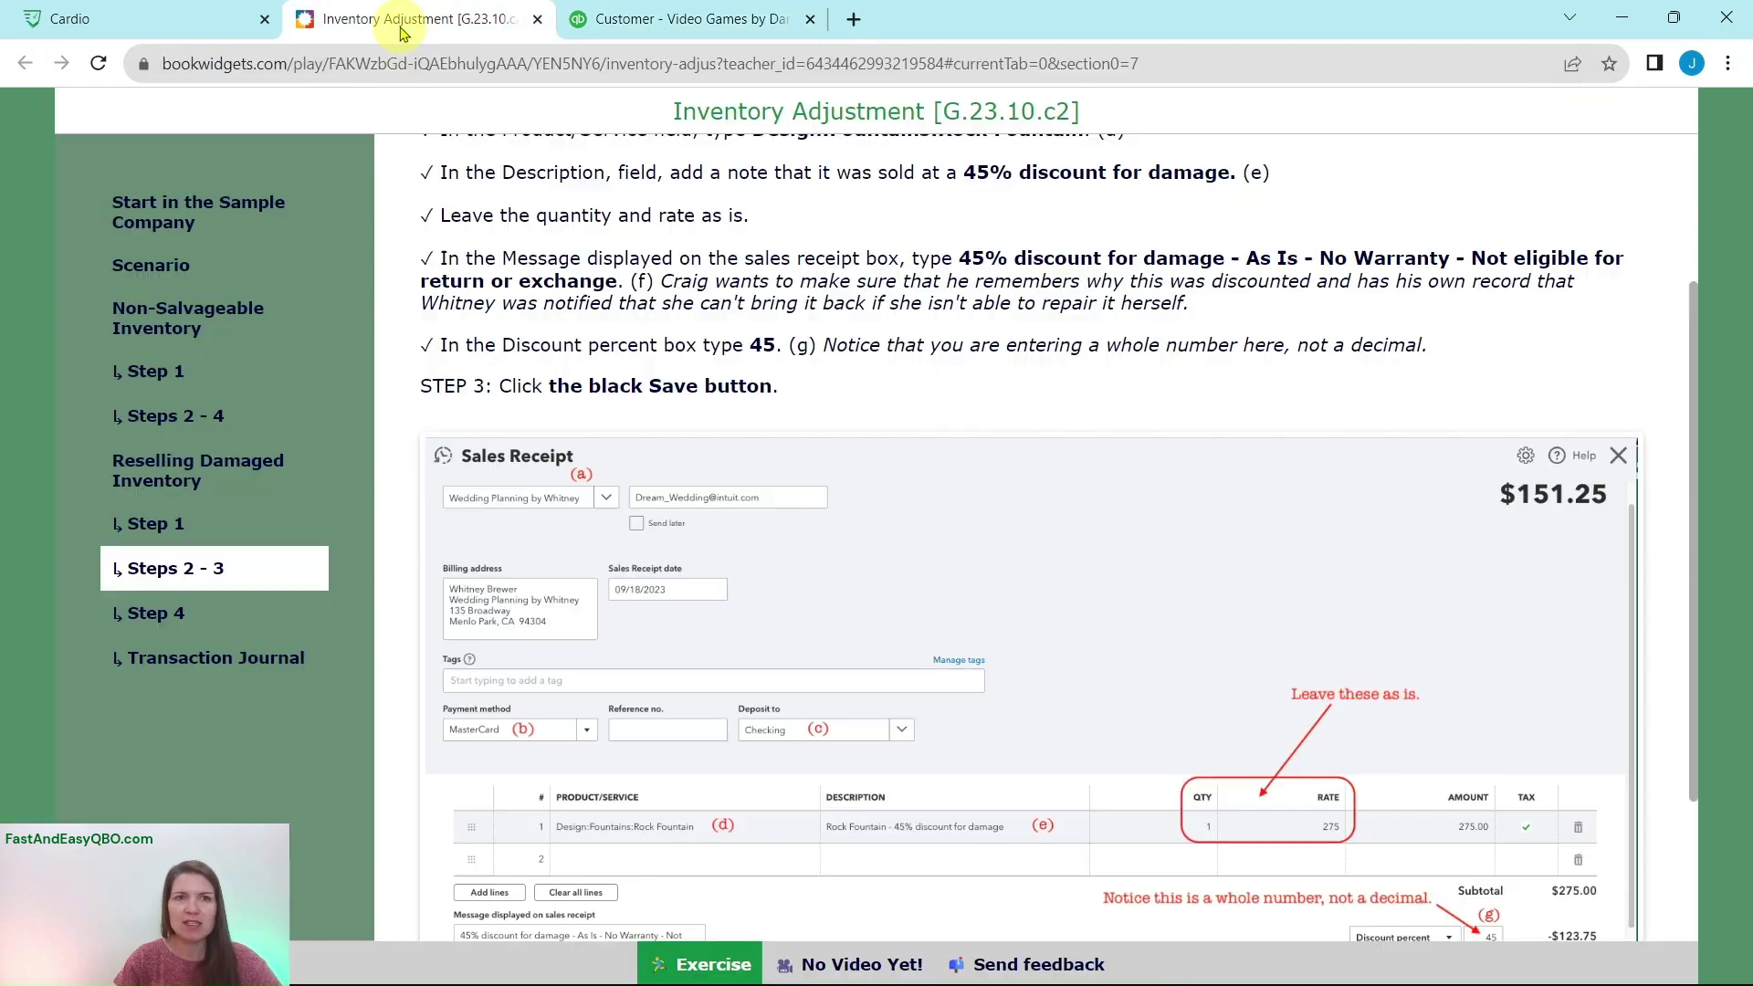
left_click(163, 619)
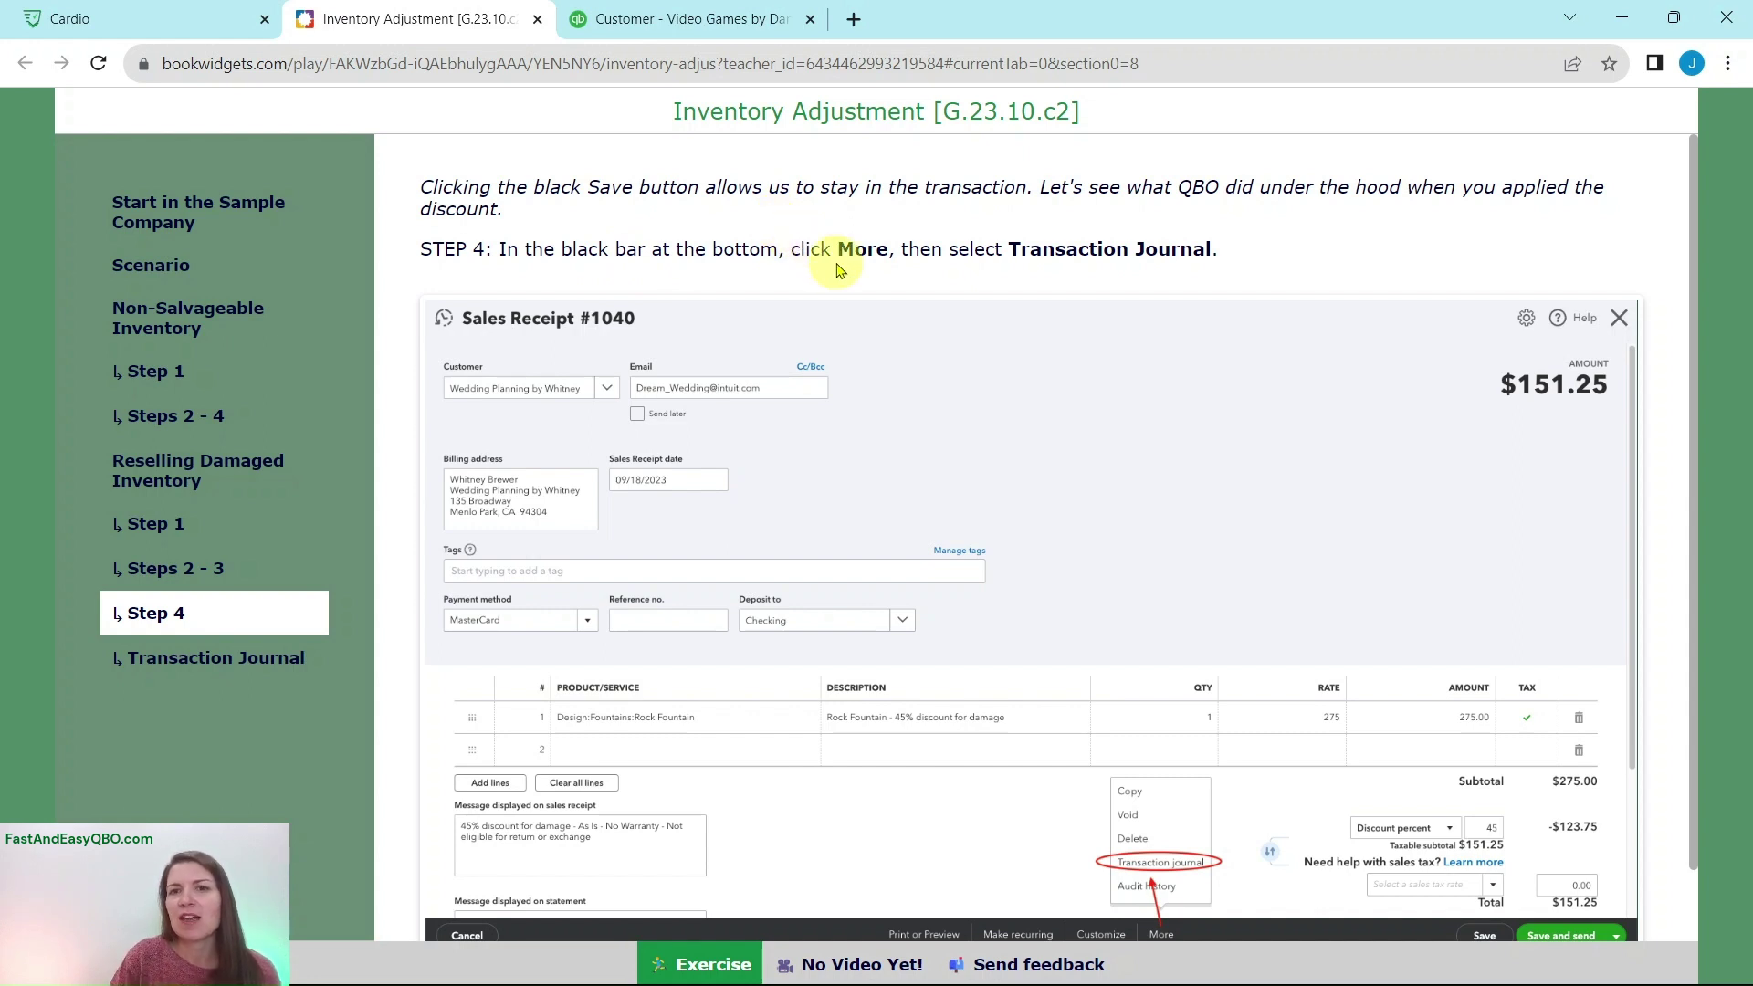
left_click(718, 28)
scroll(1385, 697, "down", 2)
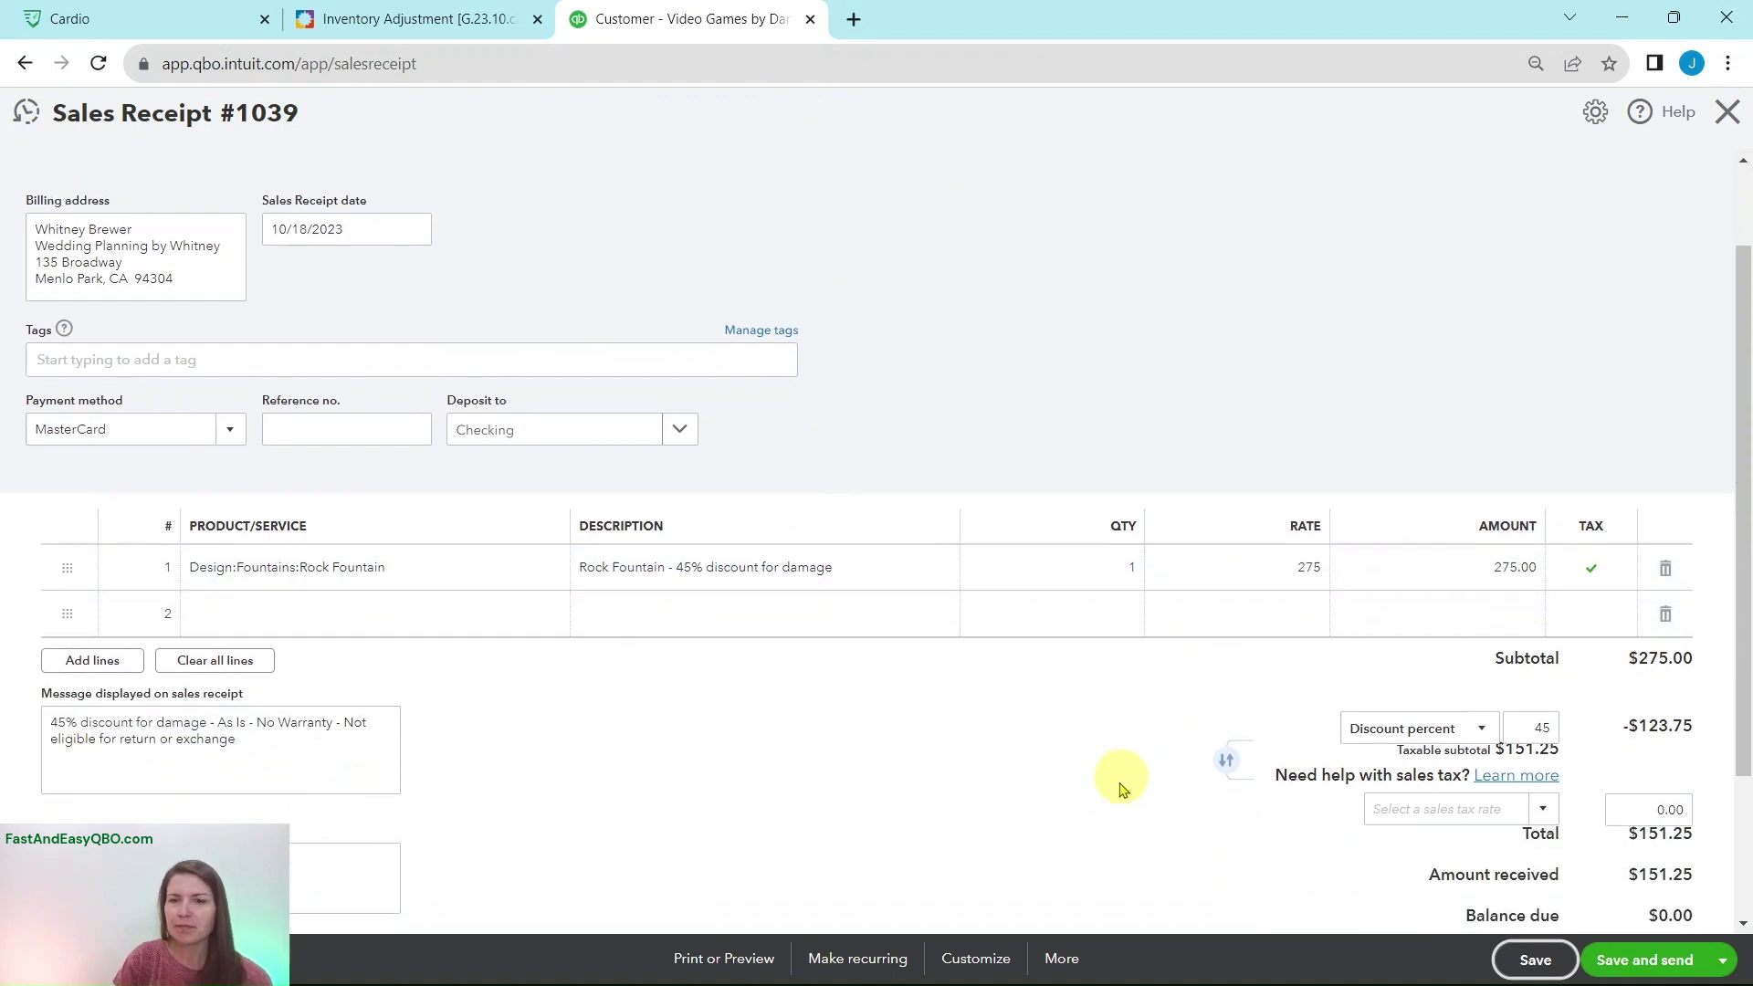
left_click(1065, 964)
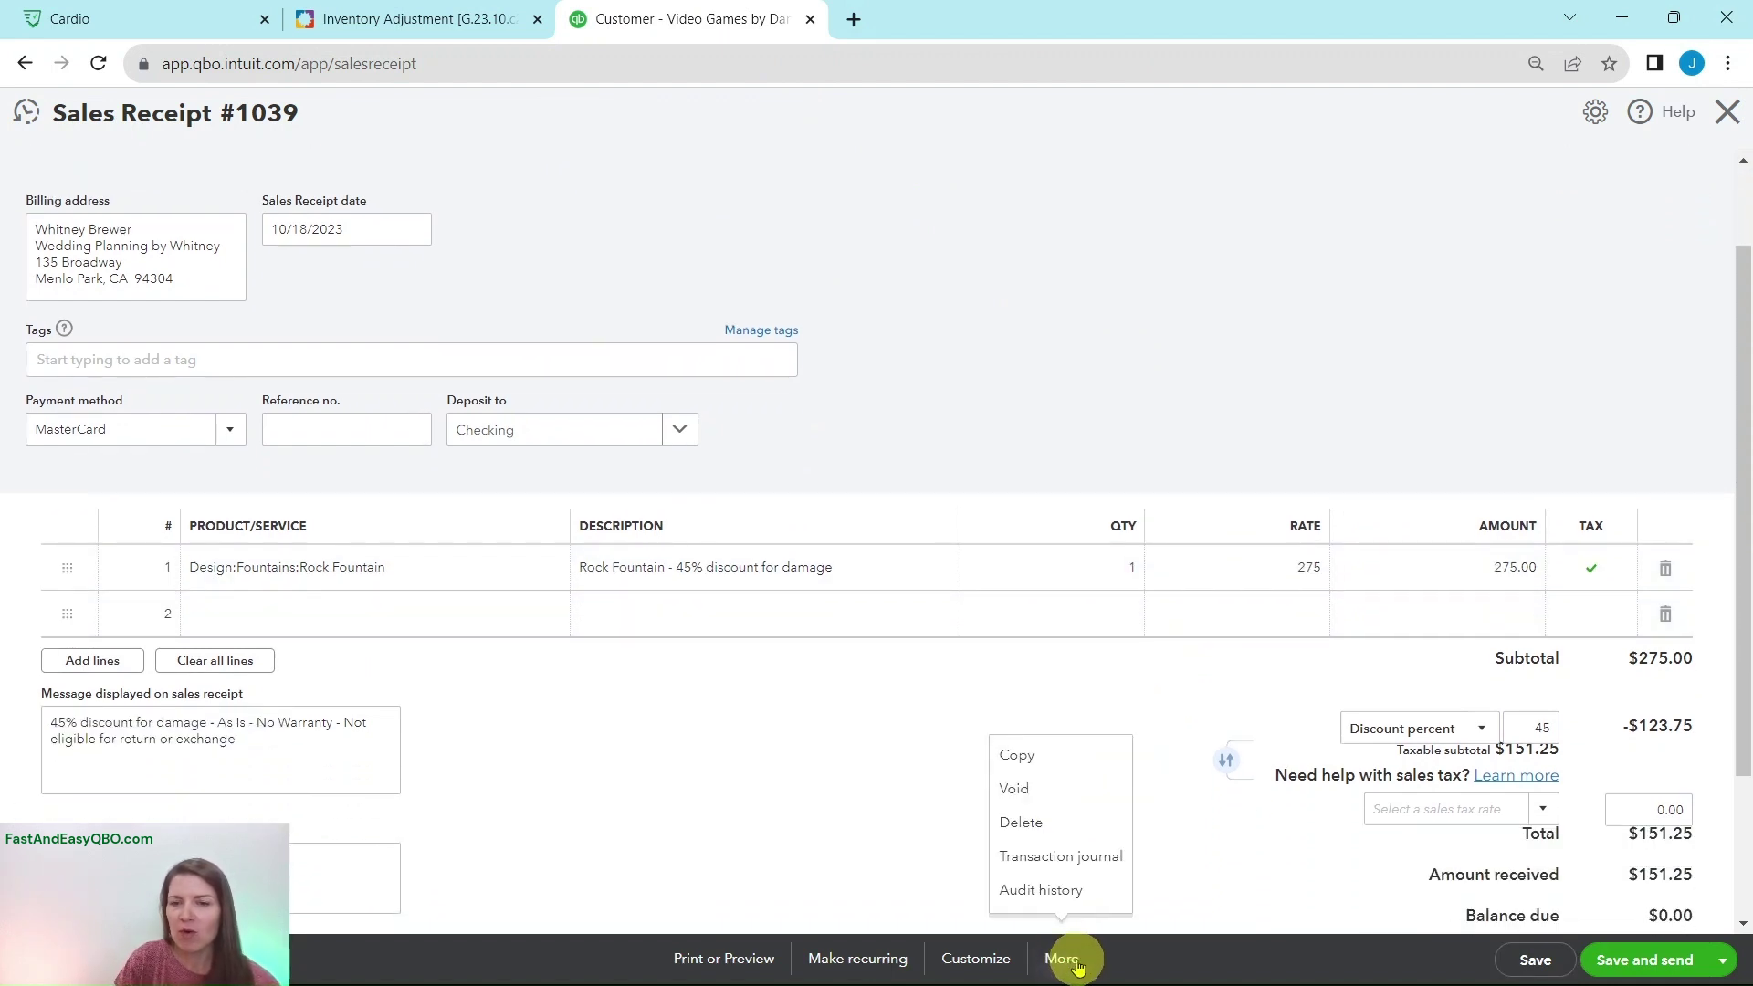
Step: View Sales Receipt 1039's journal and read the exercise's Transaction Journal explanation
left_click(1046, 856)
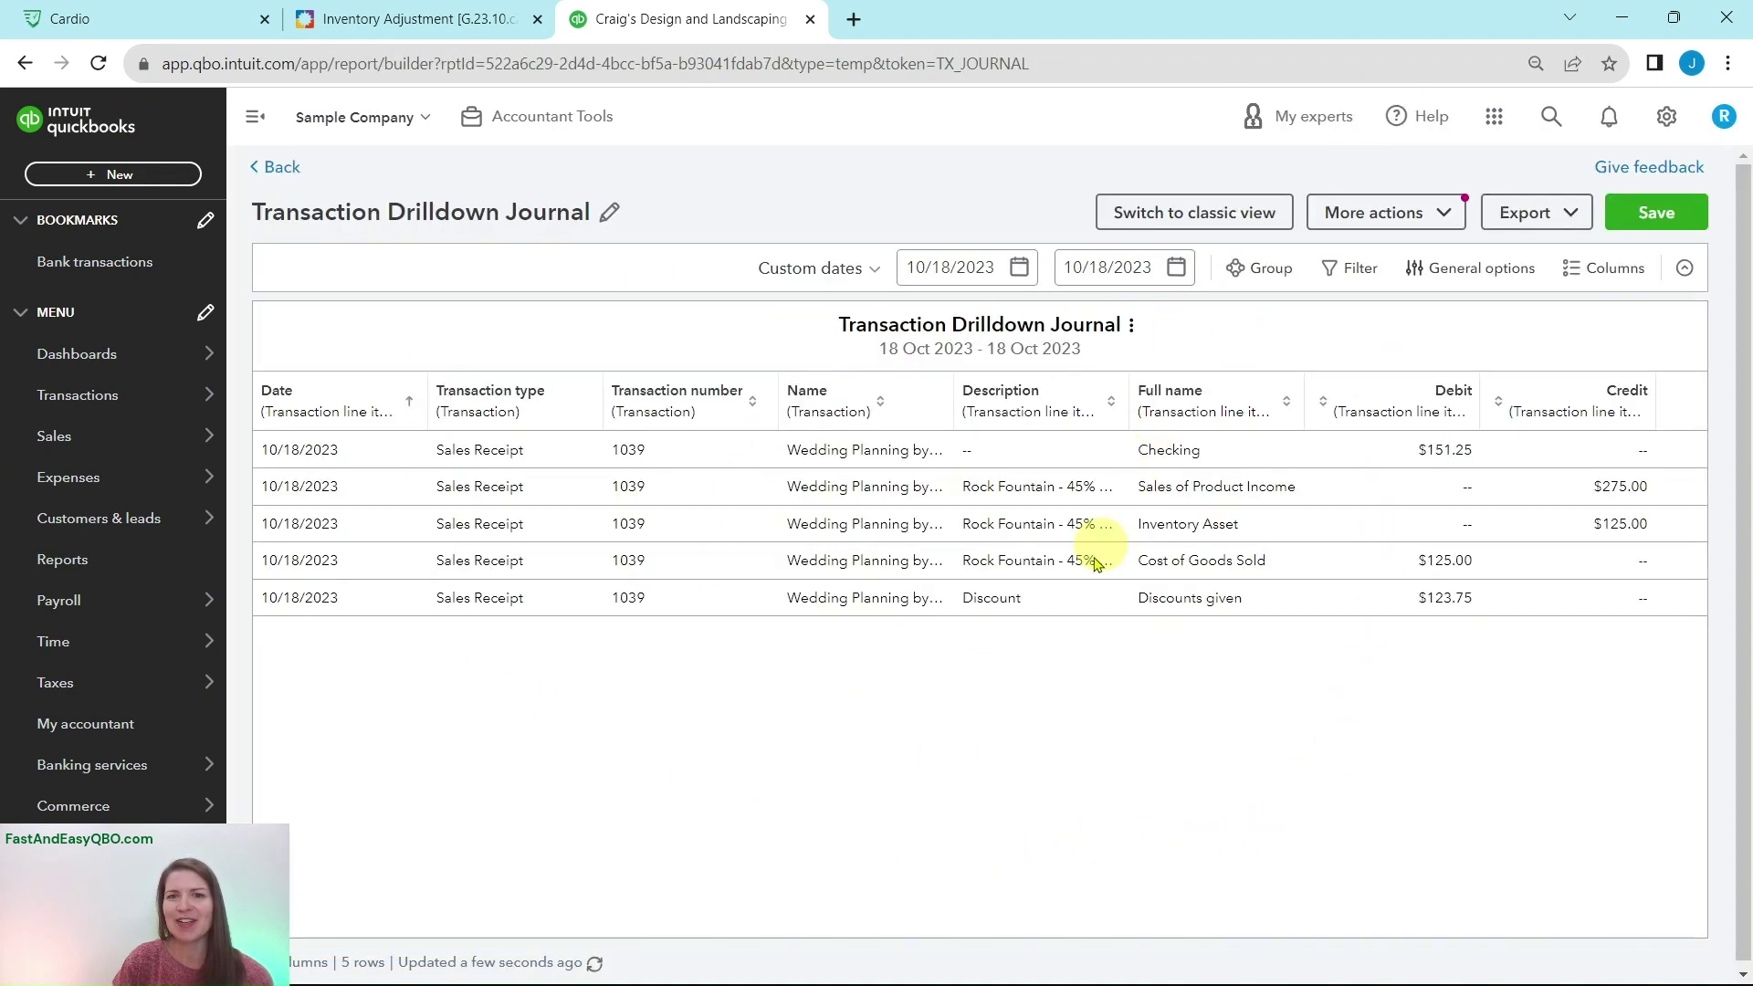
left_click(429, 20)
left_click(158, 658)
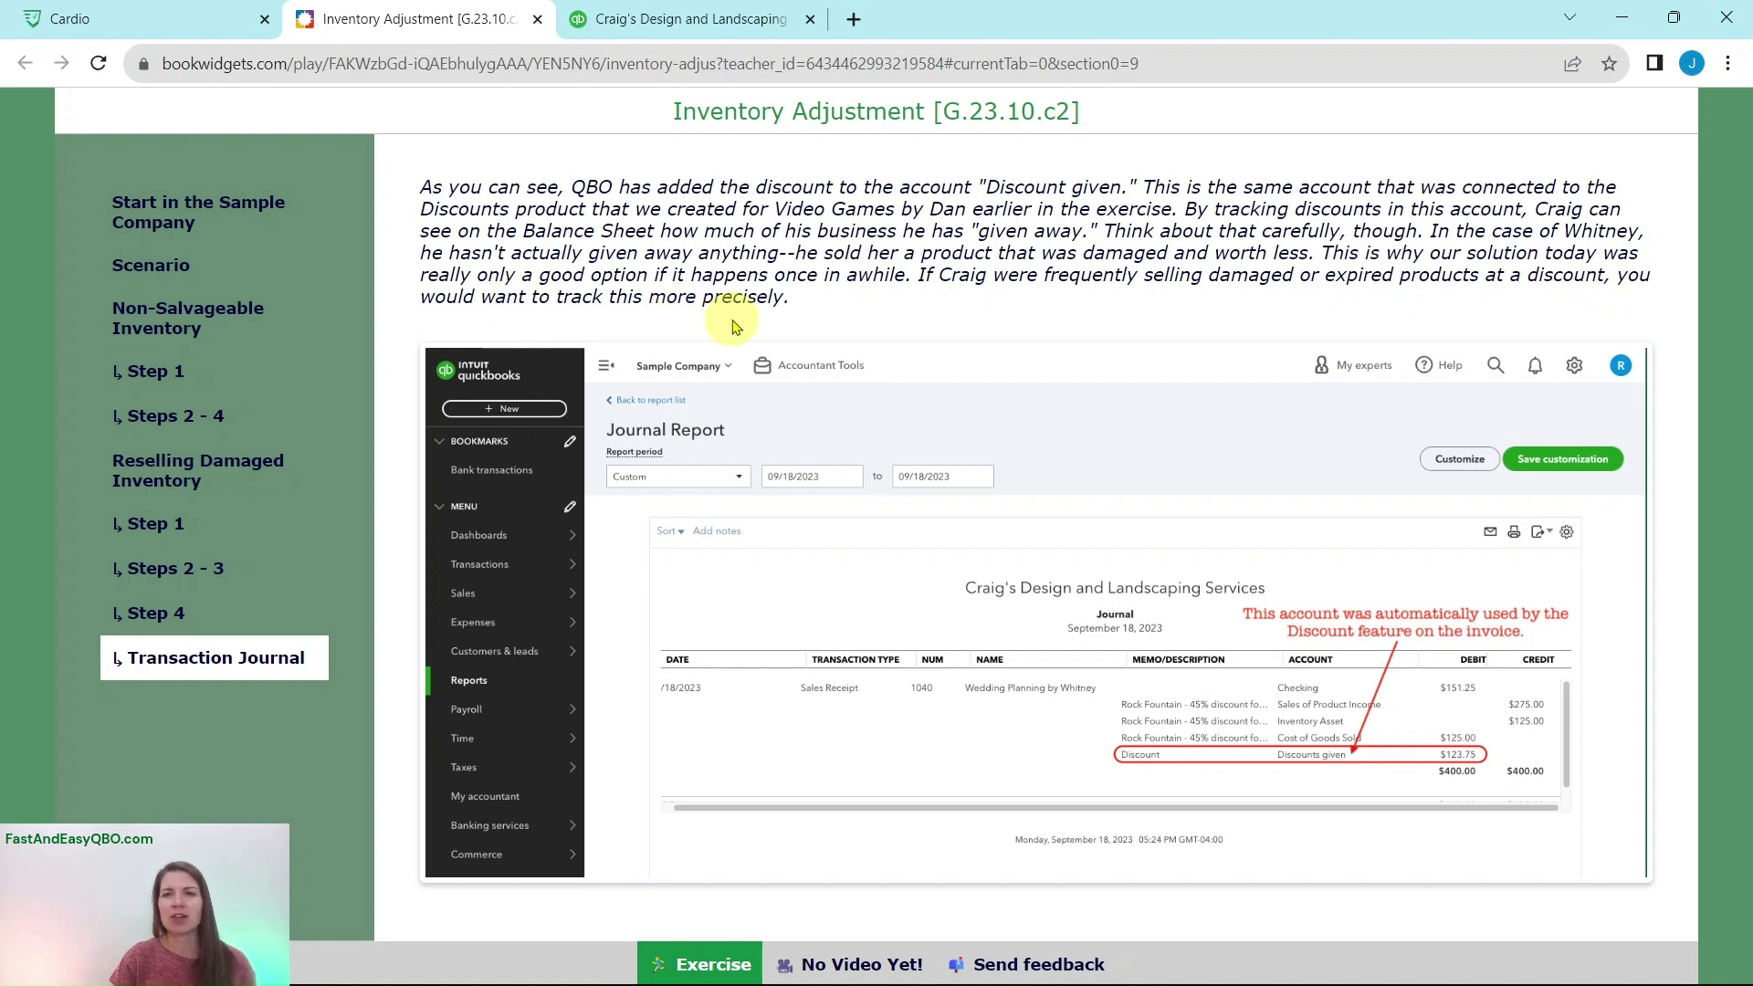
left_click(692, 19)
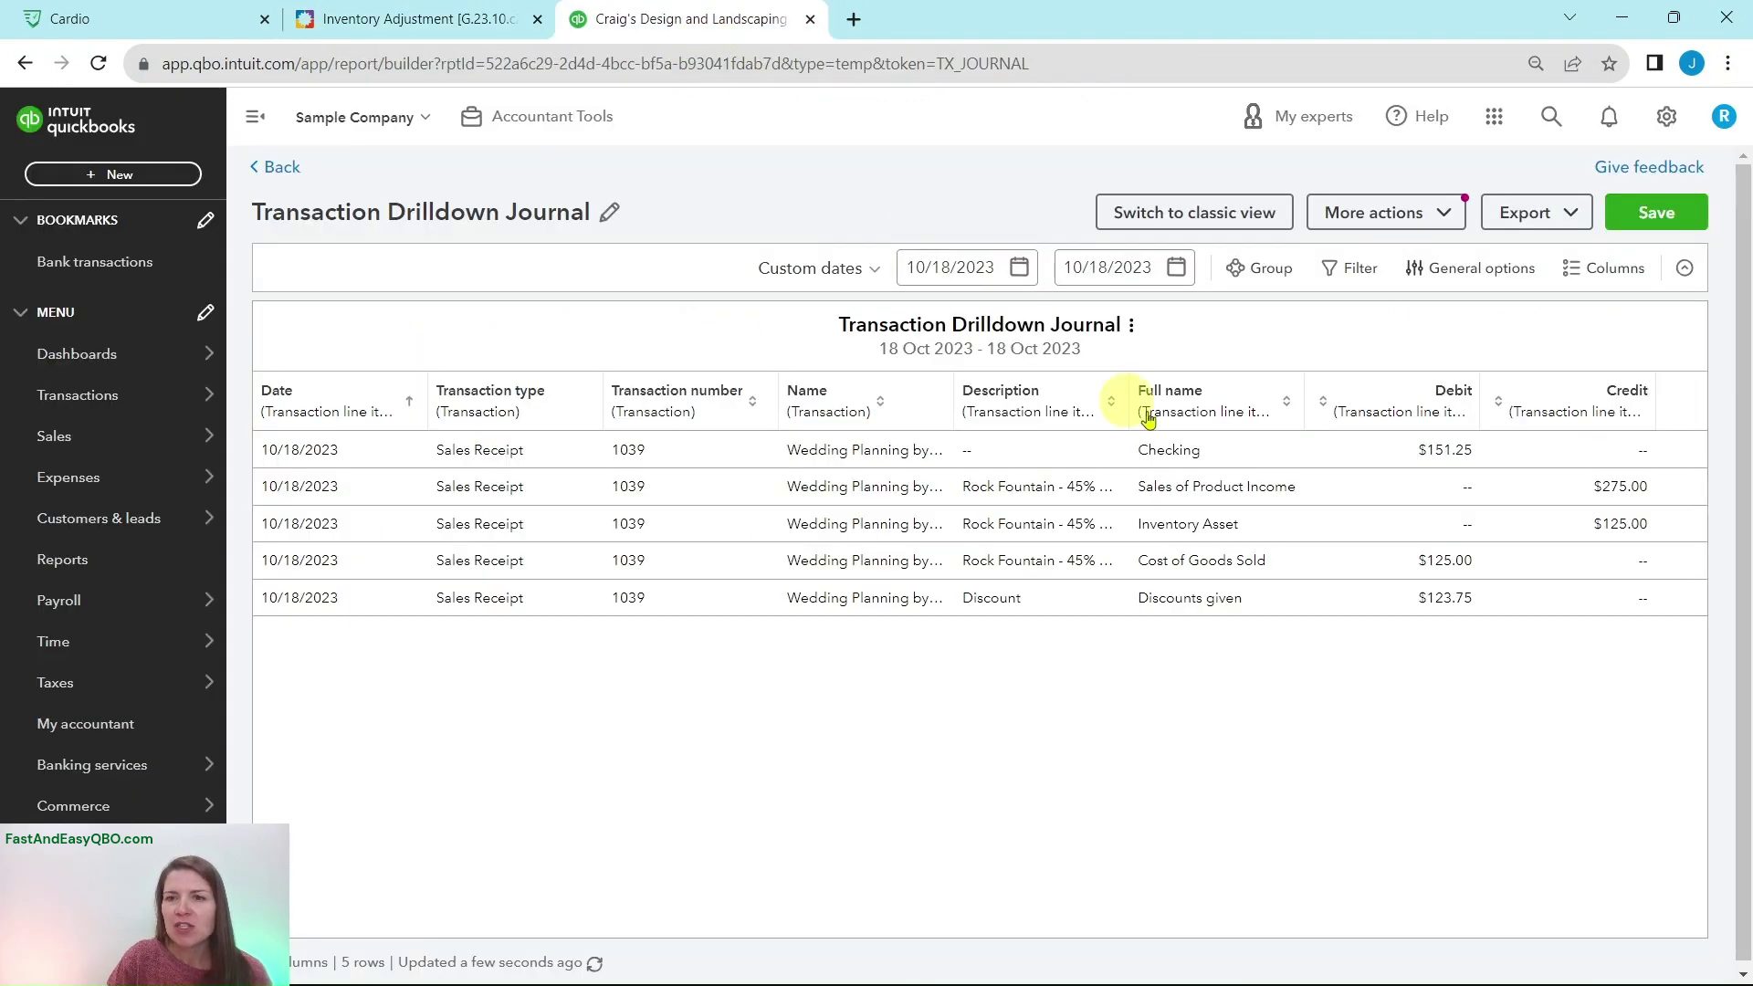